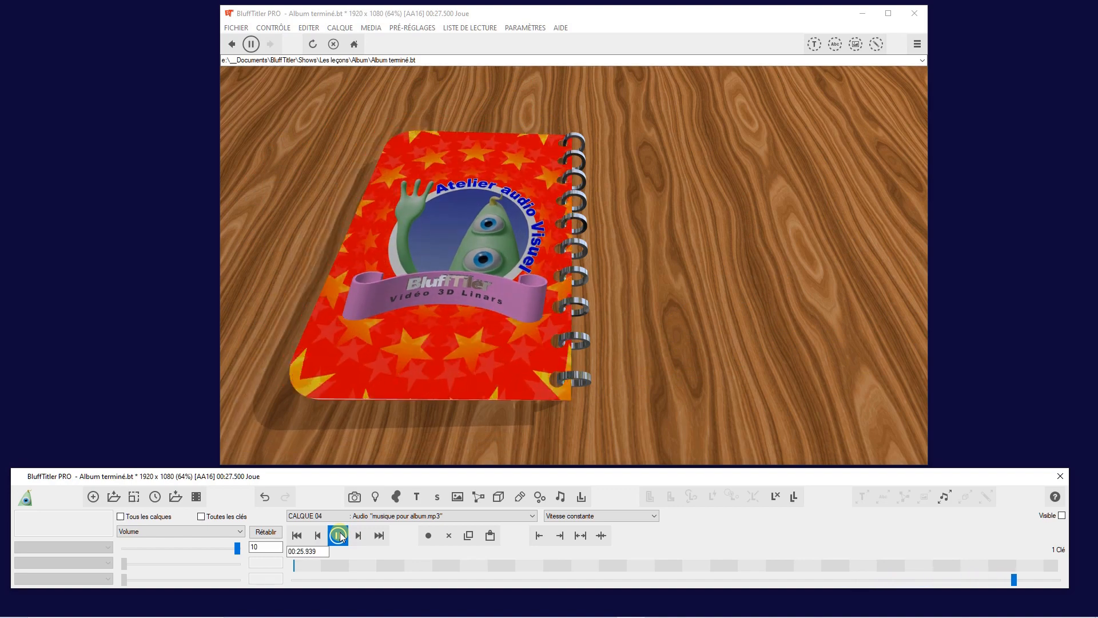
- Stop playback and open the PageFlipper1 show from the application's Picture shows folder, discarding changes to the current show
{"action": "left_click", "coordinate": [338, 536]}
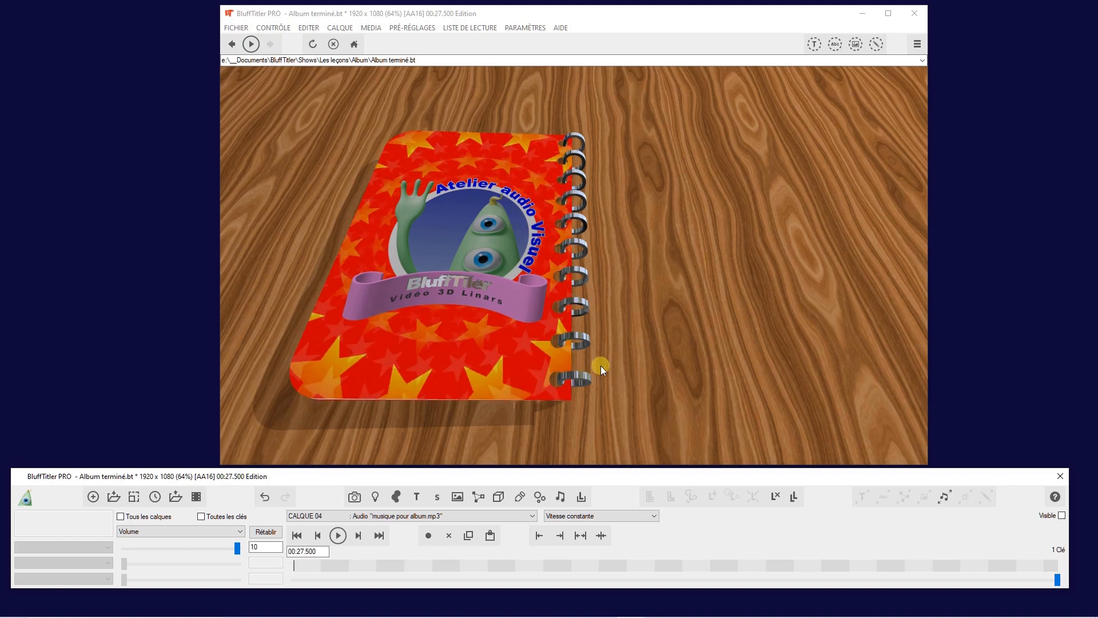
{"action": "left_click", "coordinate": [114, 498]}
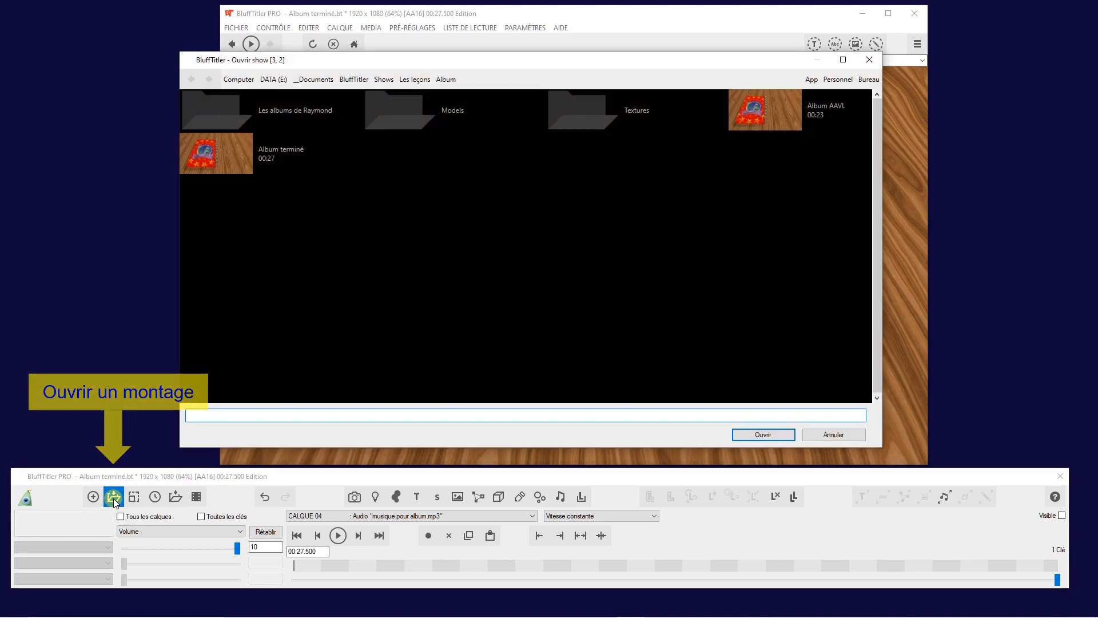
{"action": "left_click", "coordinate": [812, 80]}
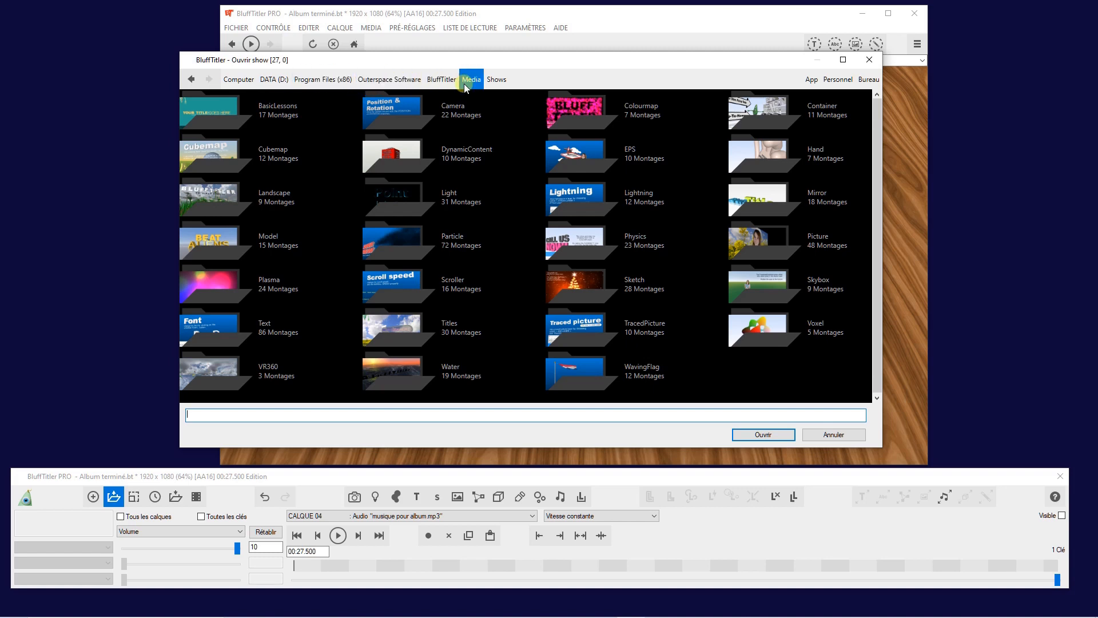
{"action": "double_click", "coordinate": [756, 255]}
{"action": "scroll", "coordinate": [514, 283], "scroll_direction": "down", "scroll_amount": 1}
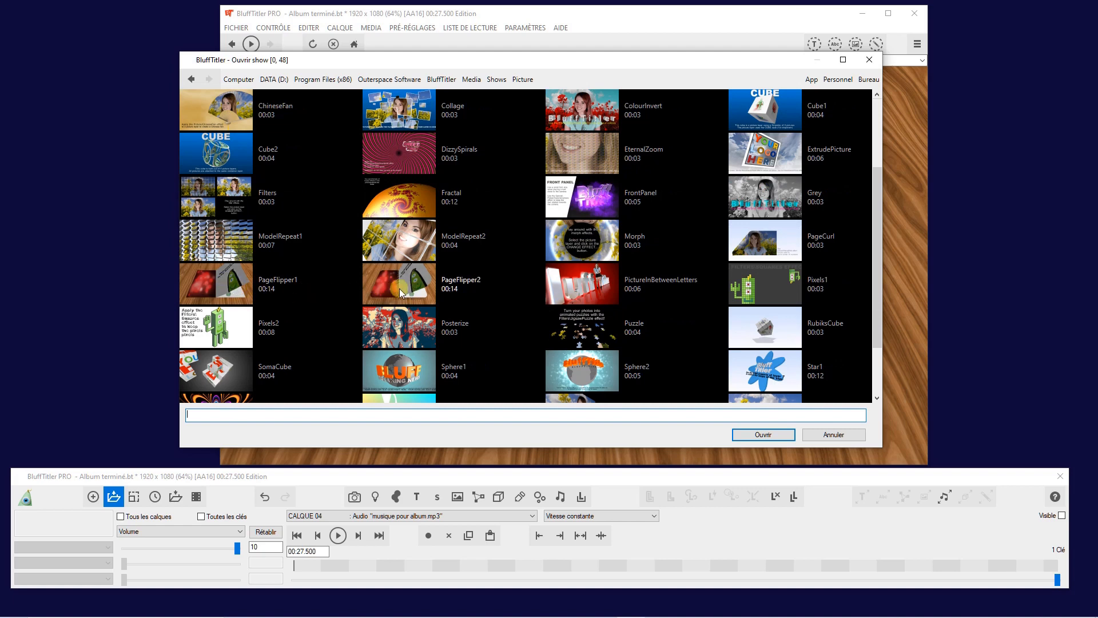
{"action": "left_click", "coordinate": [216, 283]}
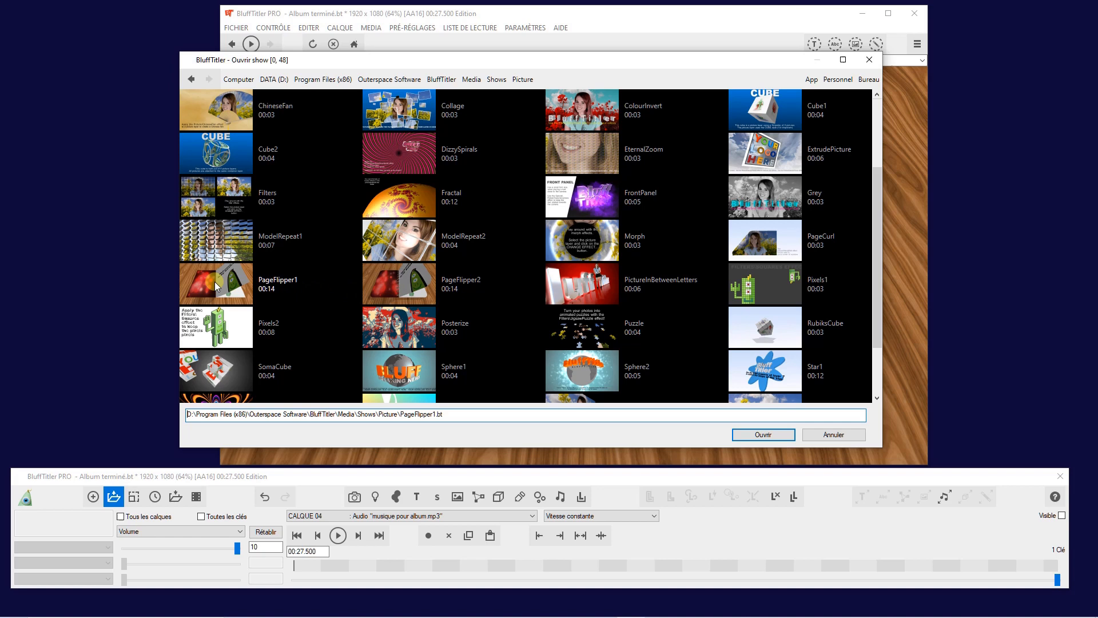
{"action": "left_click", "coordinate": [763, 436]}
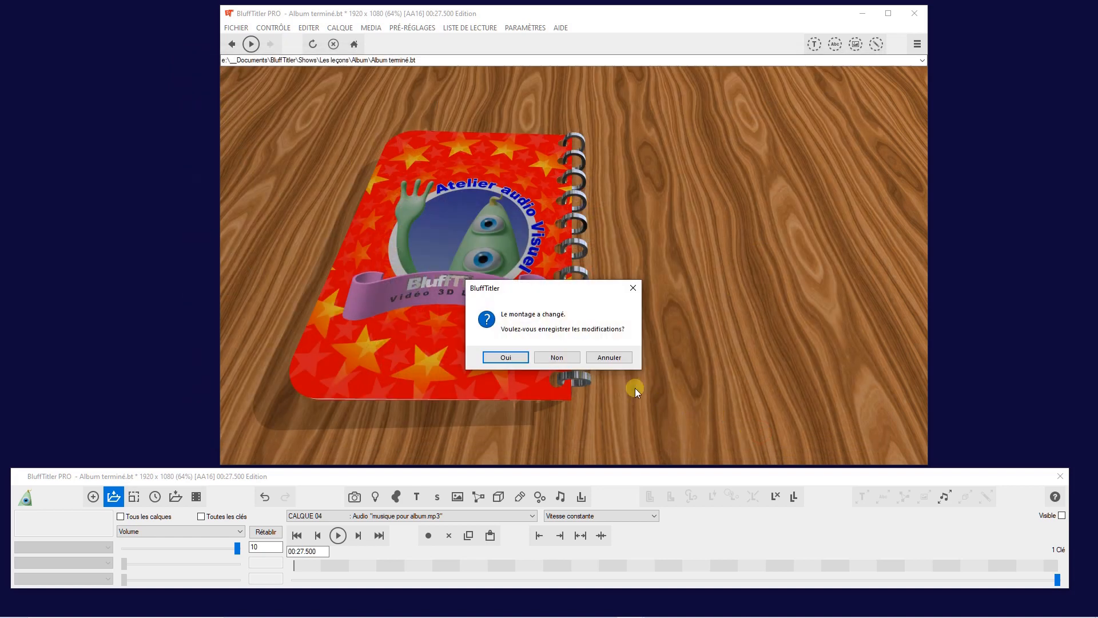
{"action": "left_click", "coordinate": [572, 359]}
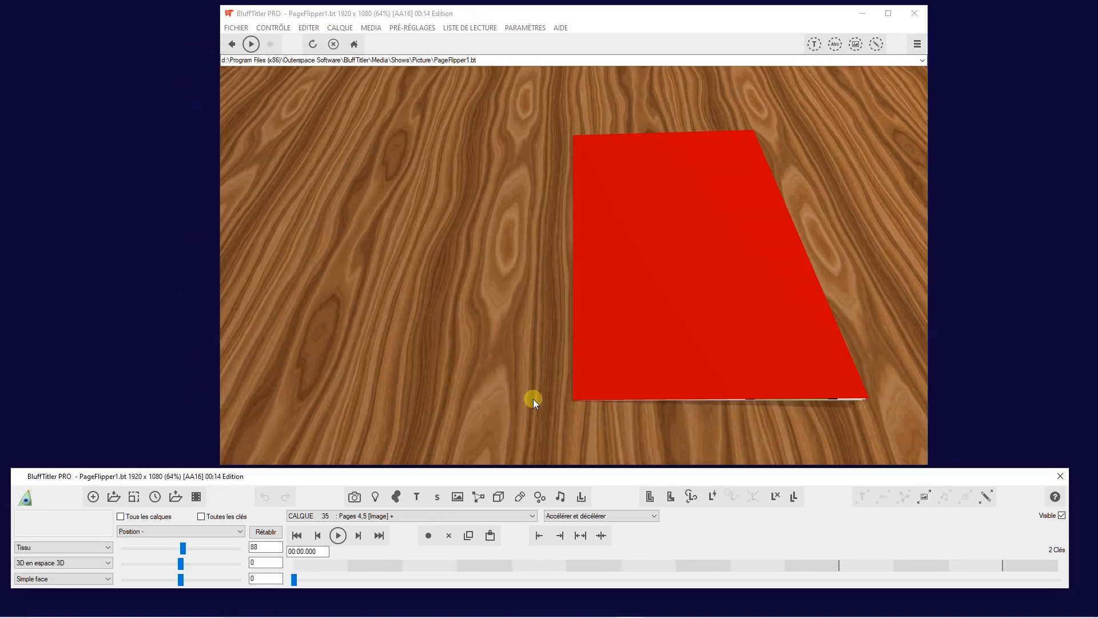
- Open the PageFlipper2 show from the Picture folder and examine its list of layers
{"action": "left_click", "coordinate": [114, 496]}
{"action": "left_click", "coordinate": [400, 288]}
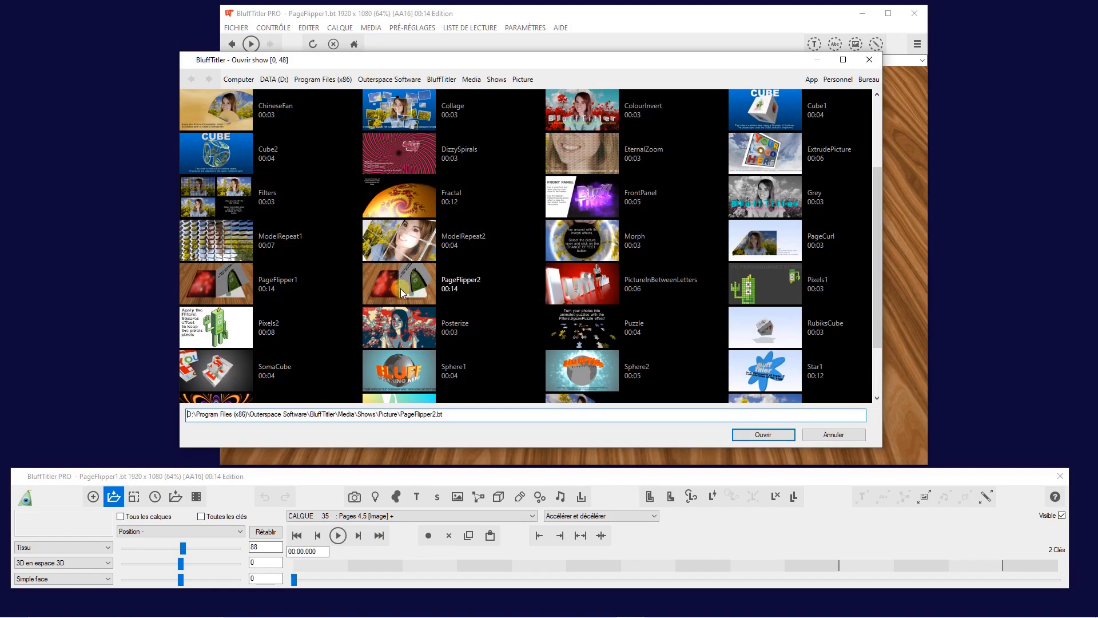
{"action": "left_click", "coordinate": [773, 434]}
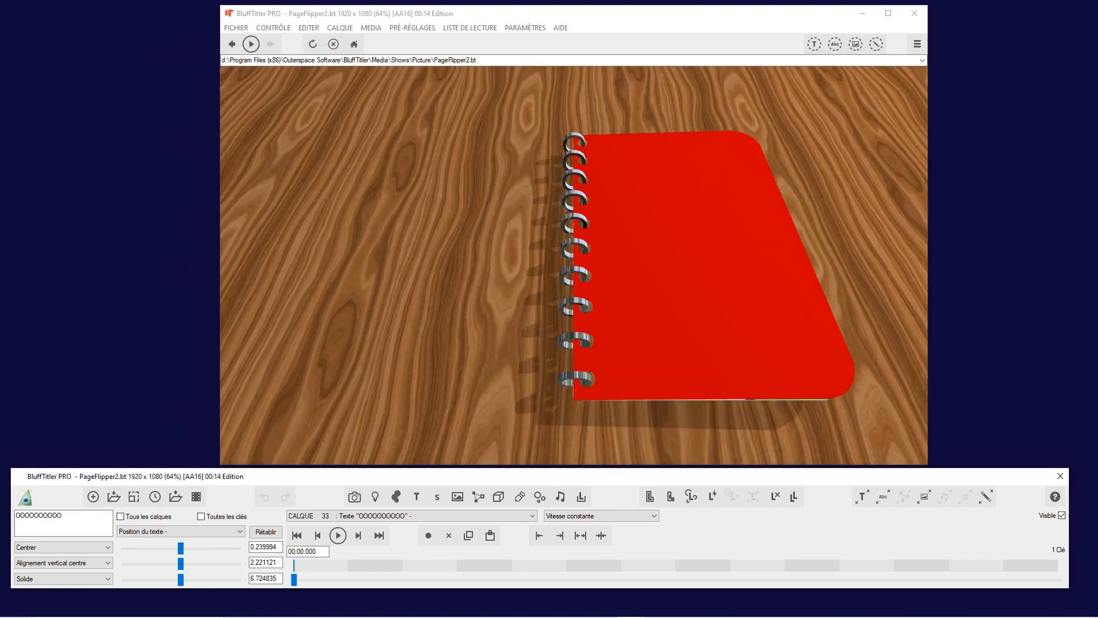
{"action": "left_click", "coordinate": [430, 517]}
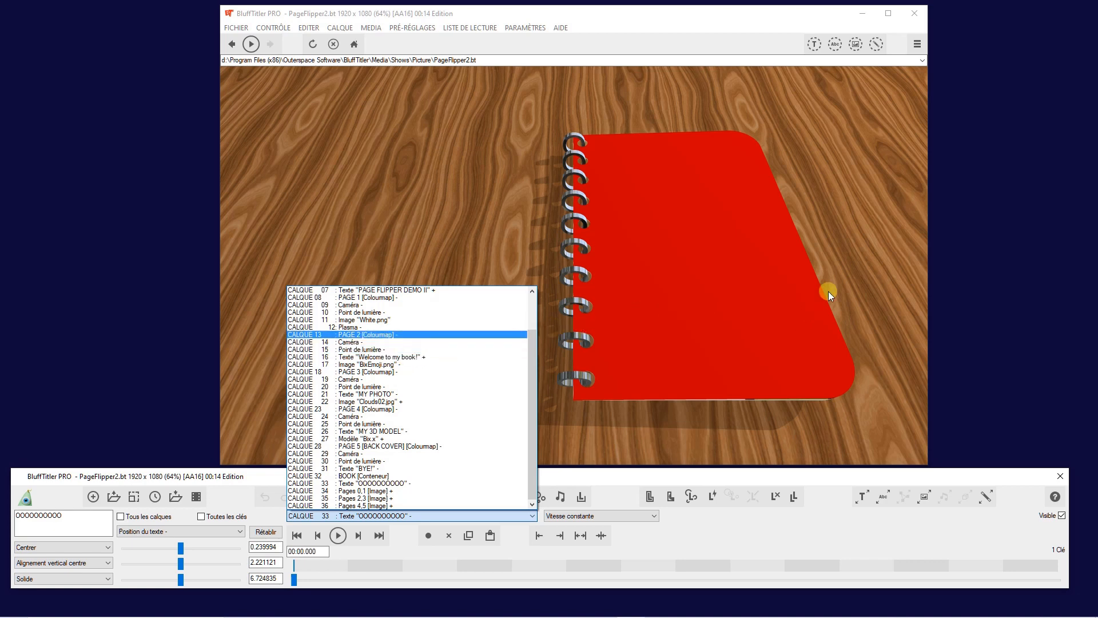
- Launch BluffTitler from the desktop, open the PageFlipper2 show from the Picture folder and play it
{"action": "key", "text": "super+d"}
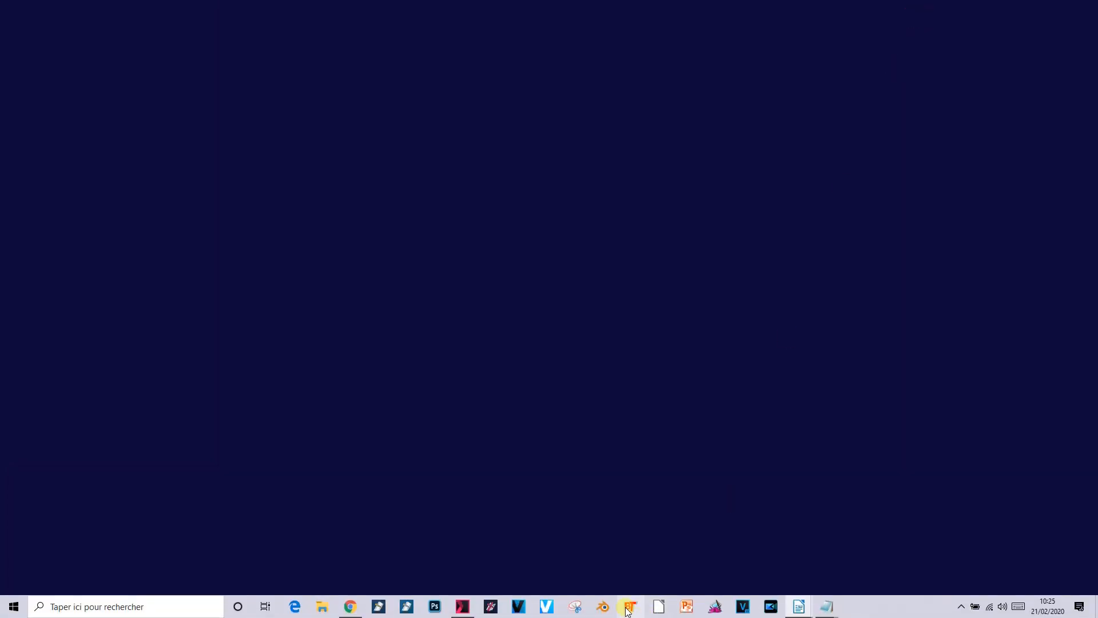
{"action": "left_click", "coordinate": [627, 610]}
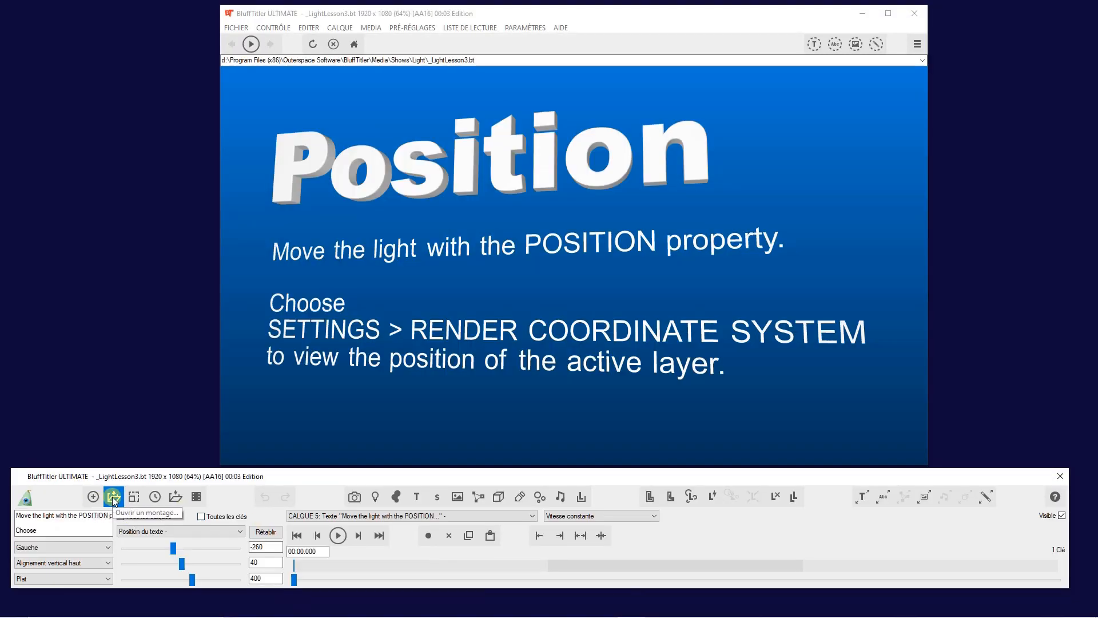
{"action": "left_click", "coordinate": [114, 497]}
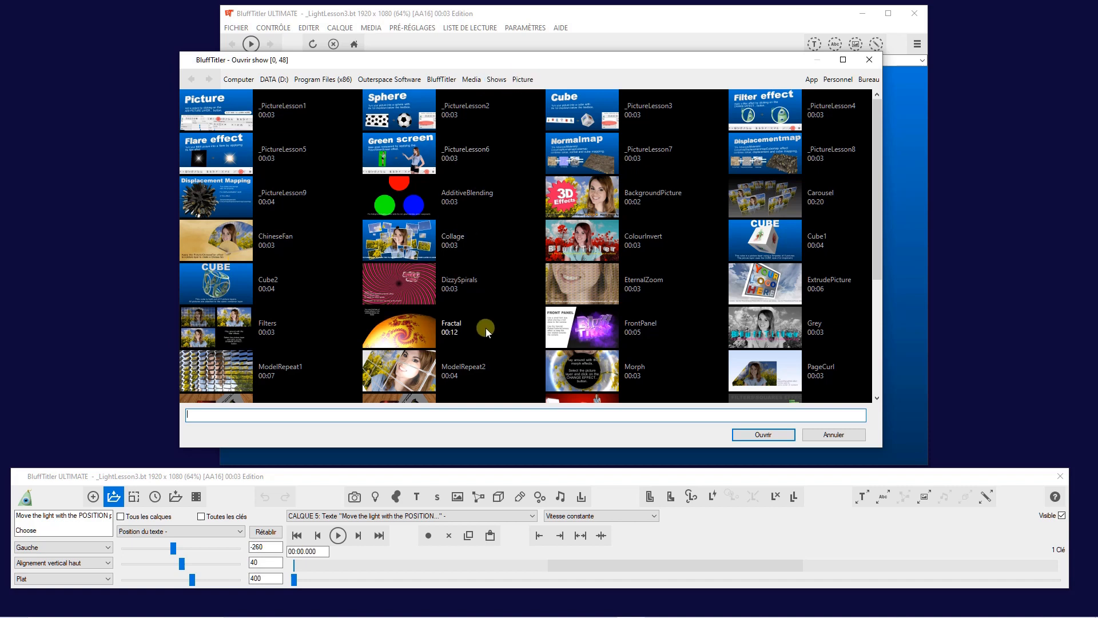
{"action": "scroll", "coordinate": [486, 327], "scroll_direction": "down", "scroll_amount": 3}
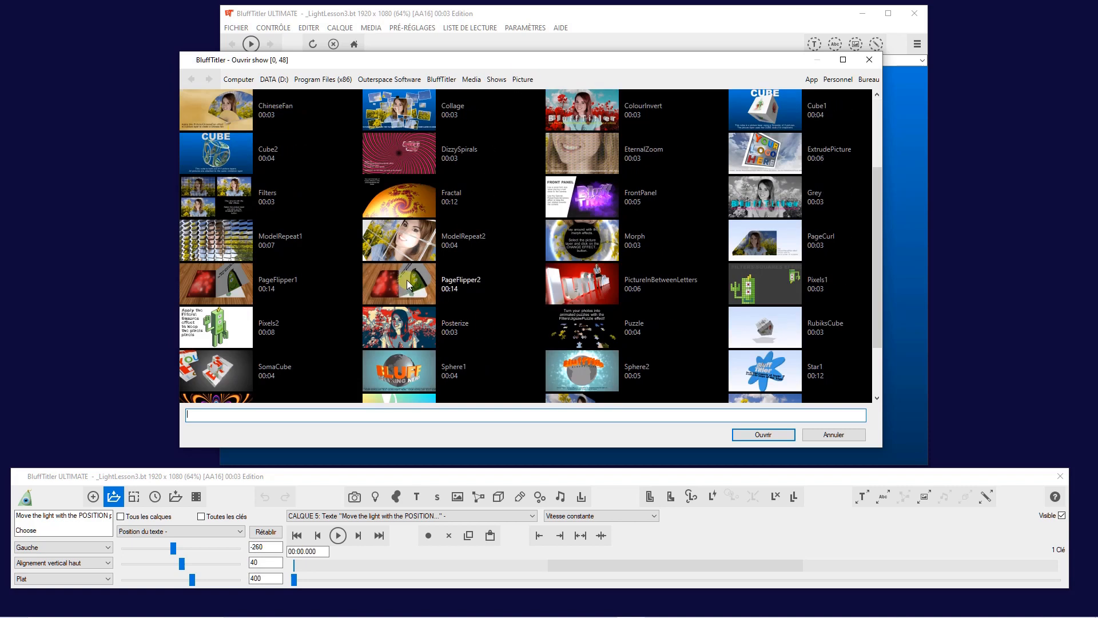
{"action": "left_click", "coordinate": [406, 280]}
{"action": "left_click", "coordinate": [761, 435]}
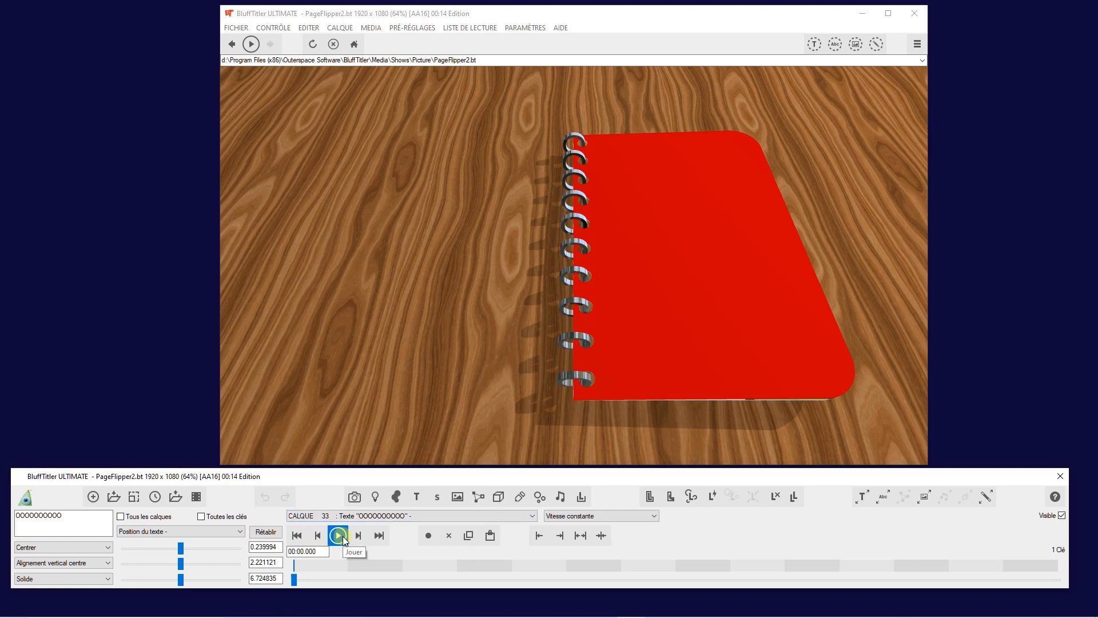
{"action": "left_click", "coordinate": [342, 537]}
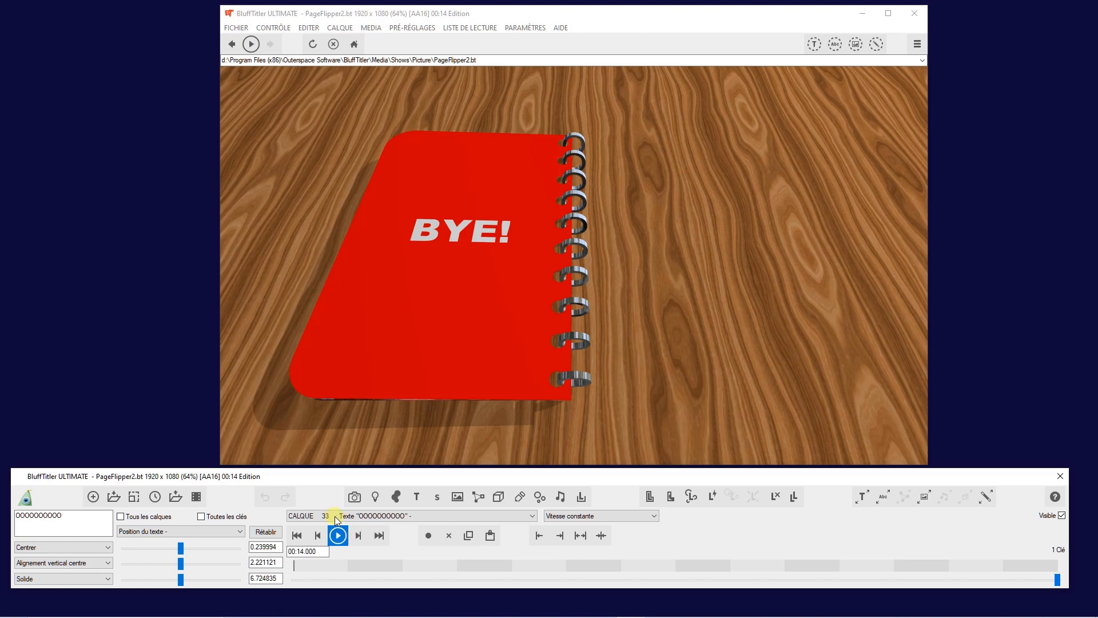
- Save a copy of the show as "Tutoriel Album" in the Album folder inside Les leçons
{"action": "left_click", "coordinate": [236, 30]}
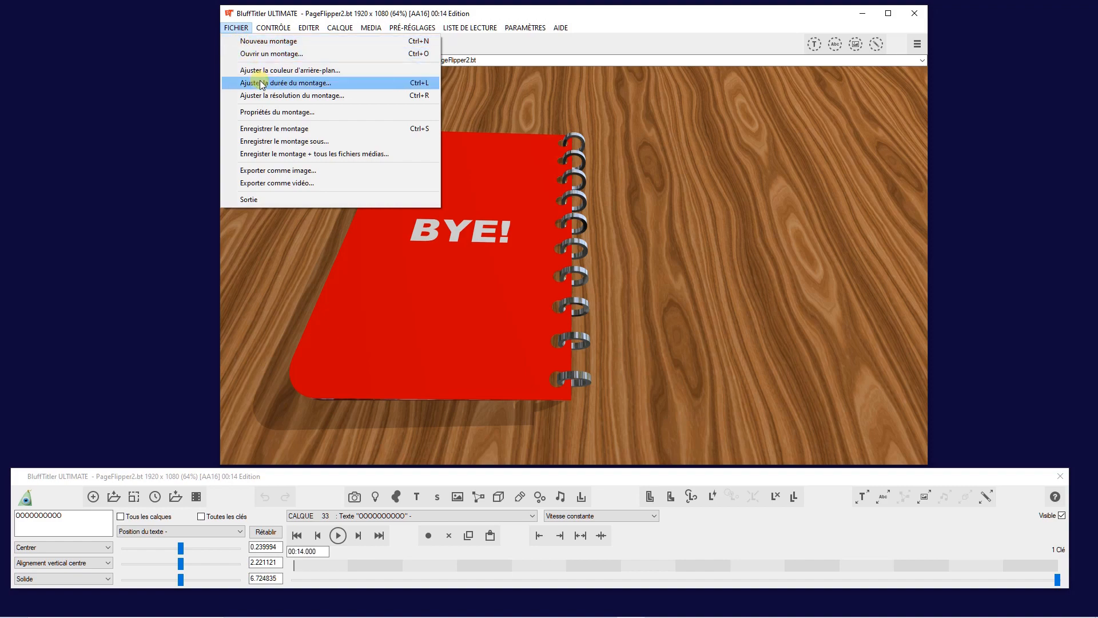
{"action": "left_click", "coordinate": [268, 140]}
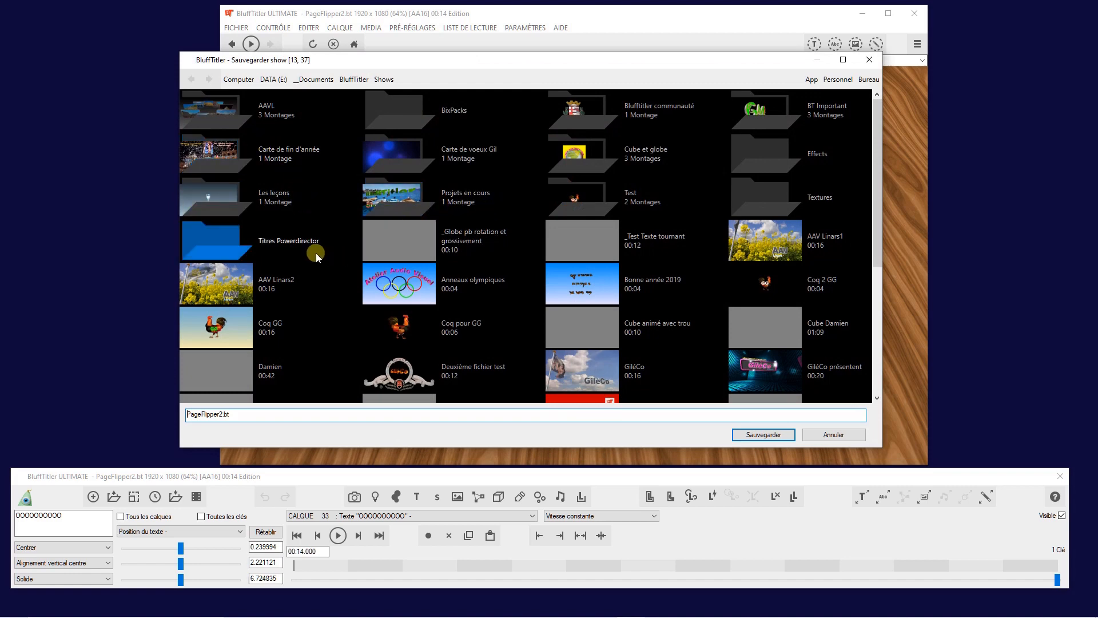
{"action": "left_click", "coordinate": [219, 205]}
{"action": "left_click", "coordinate": [600, 208]}
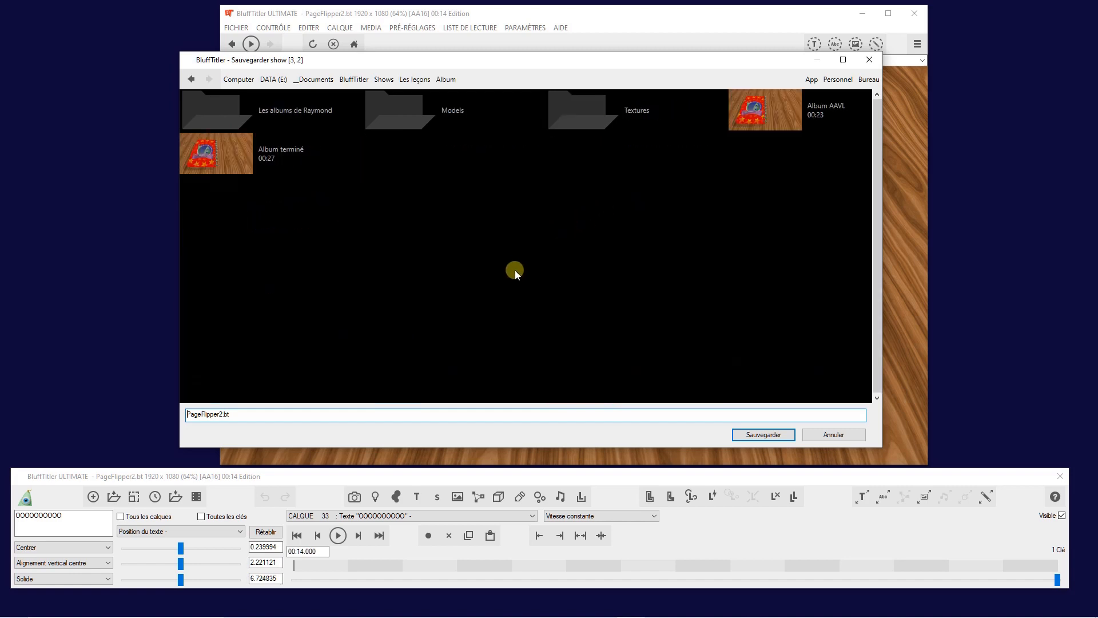
{"action": "left_click_drag", "start_coordinate": [269, 412], "coordinate": [165, 412]}
{"action": "type", "text": "Tutoriel"}
{"action": "type", "text": "Album"}
{"action": "key", "text": "Return"}
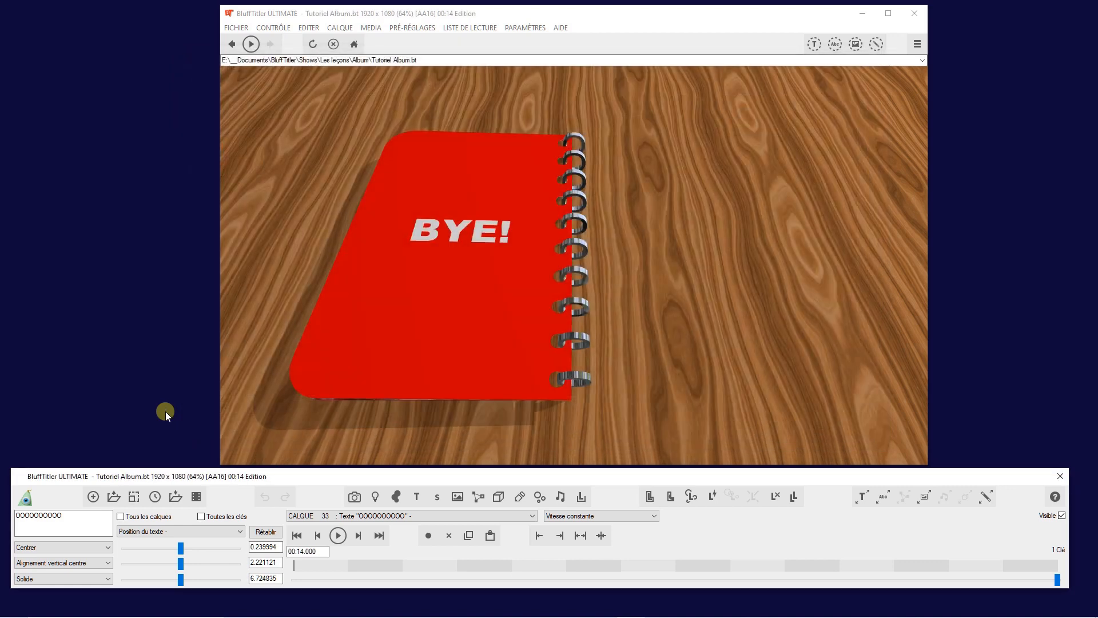
{"action": "left_click", "coordinate": [166, 410]}
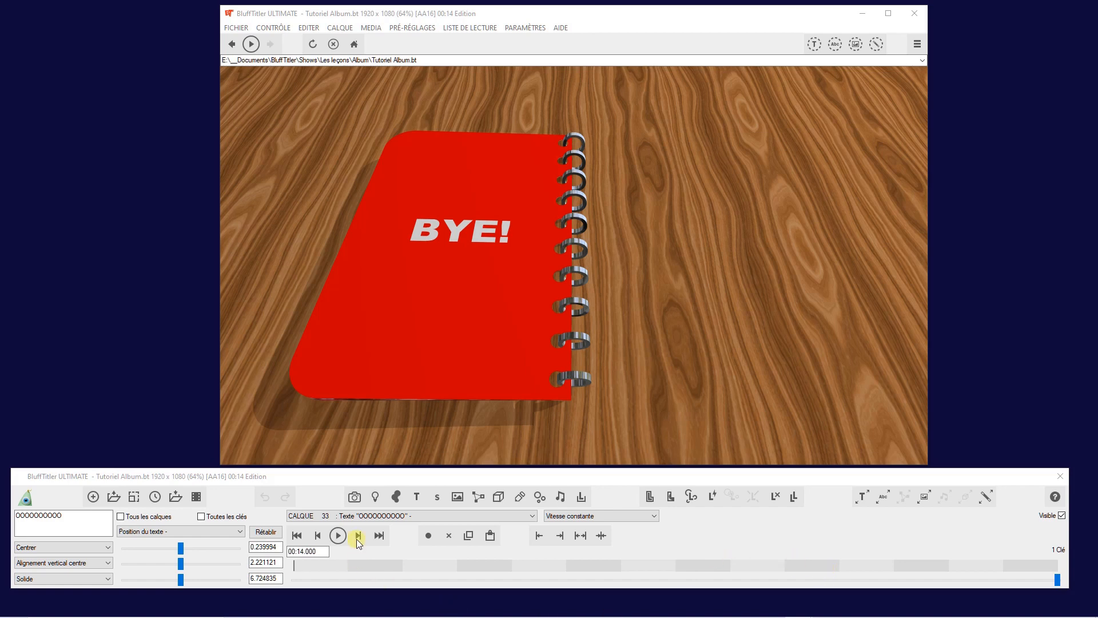
- Rename layer 04, PAGE 0 [FRONT COVER], as "1ere de couverture" in its layer properties
{"action": "left_click", "coordinate": [371, 517]}
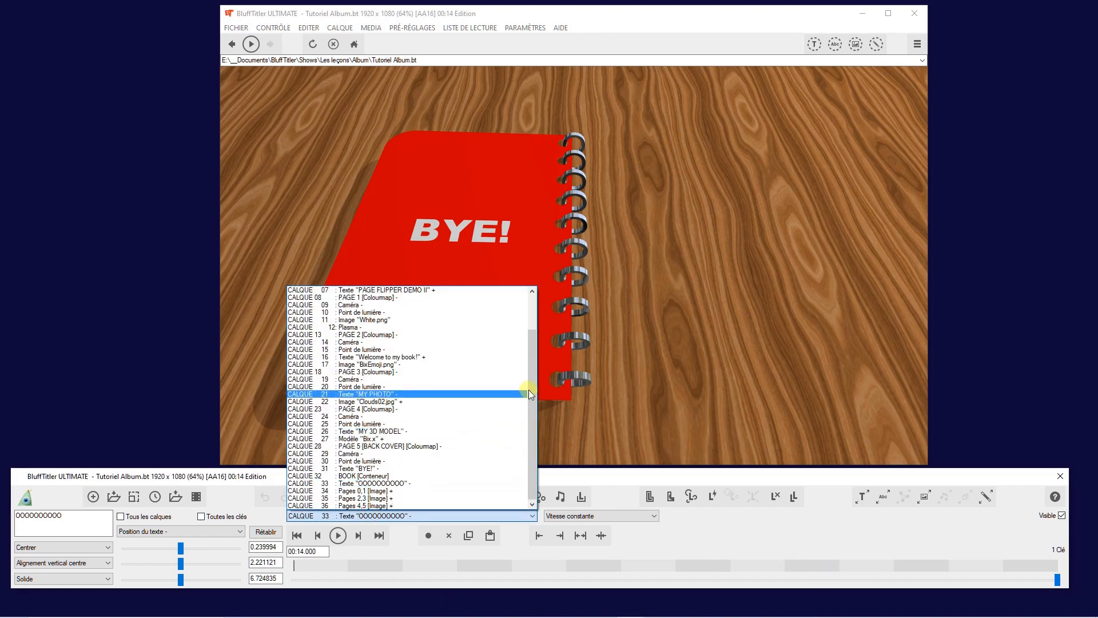
{"action": "left_click_drag", "start_coordinate": [530, 387], "coordinate": [537, 333]}
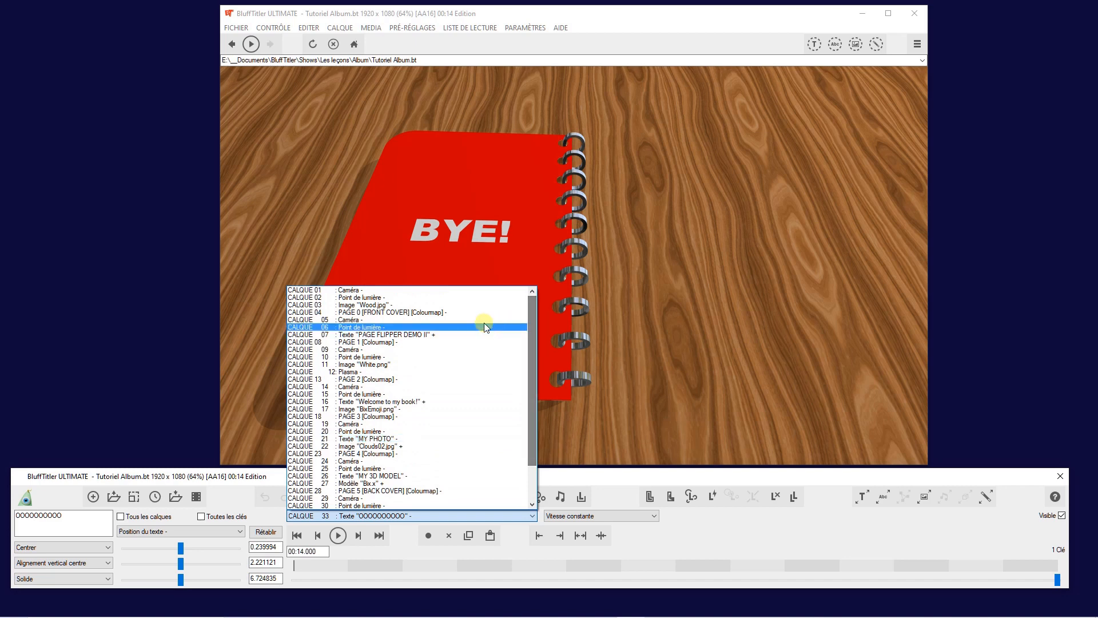
{"action": "left_click", "coordinate": [420, 314]}
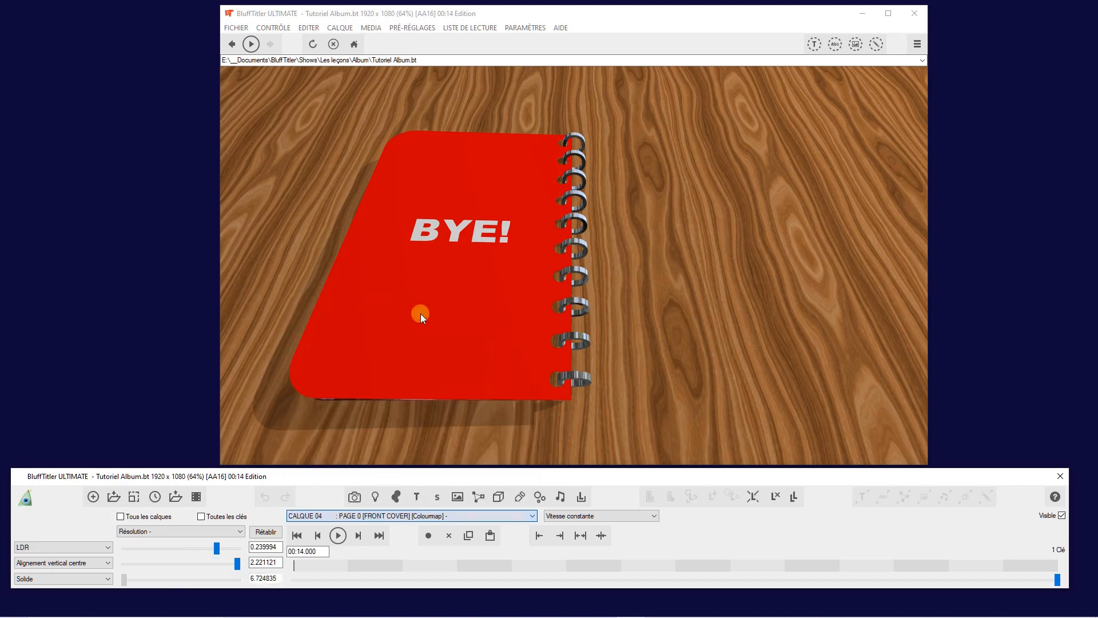
{"action": "left_click", "coordinate": [339, 27]}
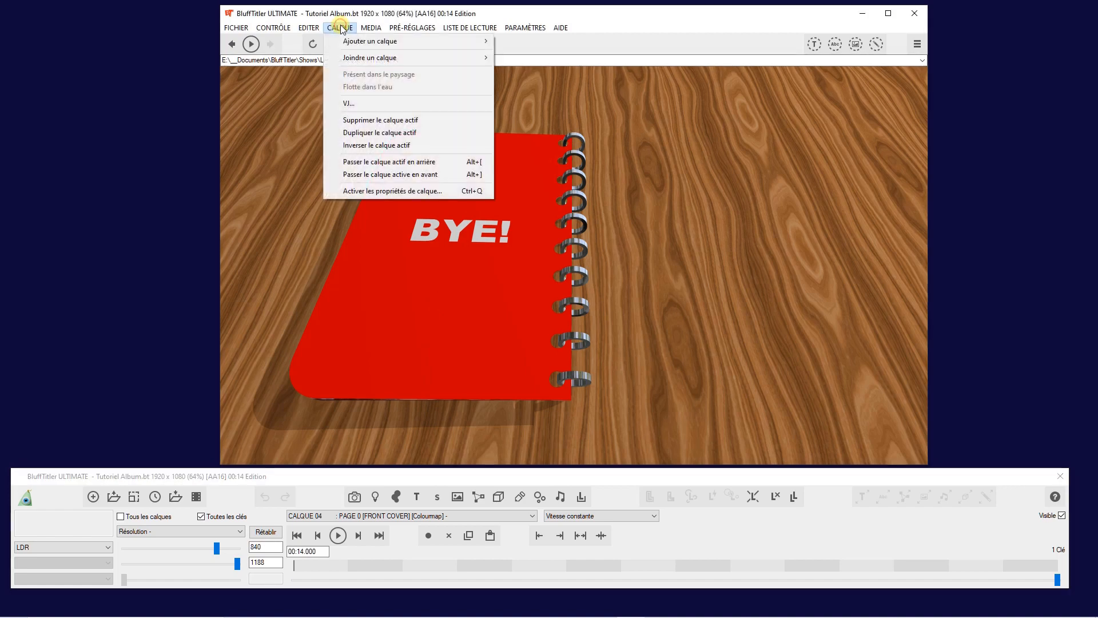
{"action": "left_click", "coordinate": [368, 191]}
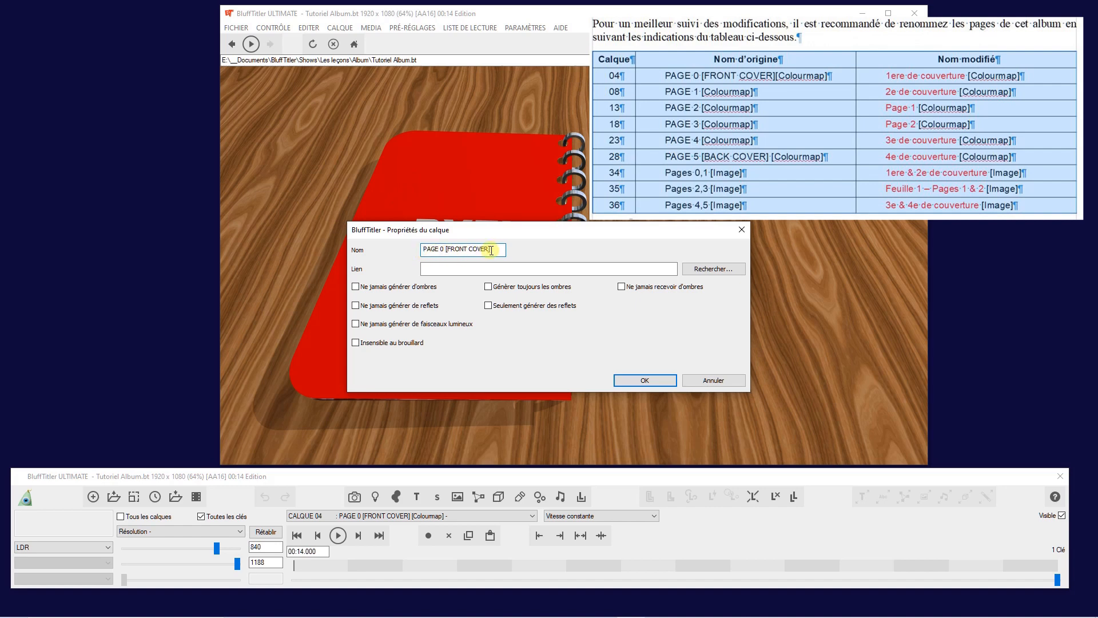
{"action": "left_click_drag", "start_coordinate": [498, 249], "coordinate": [415, 245]}
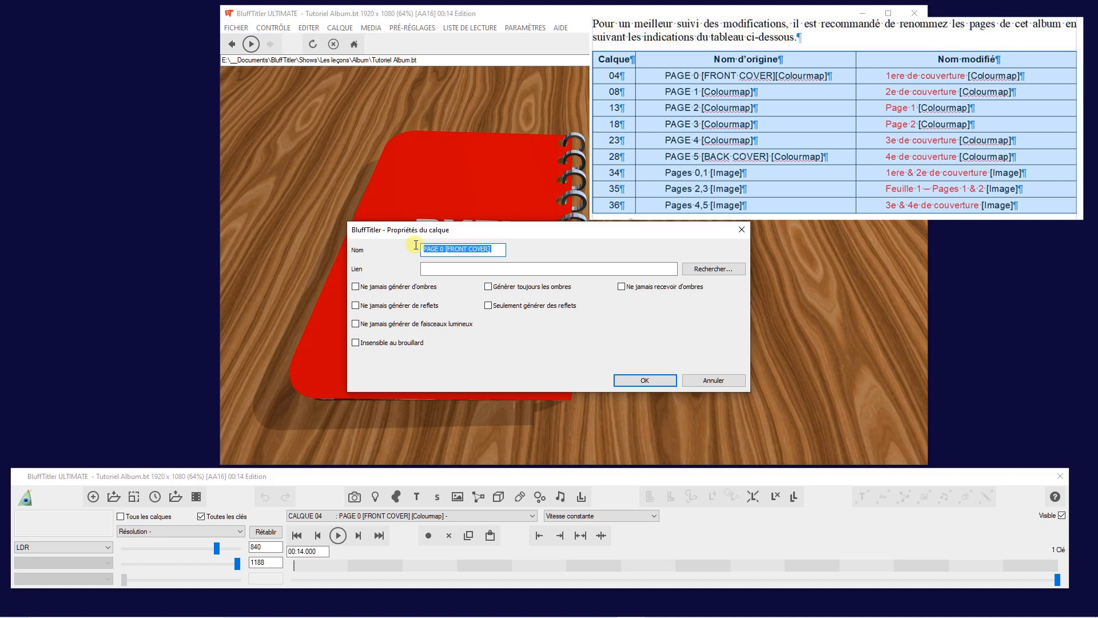
{"action": "type", "text": "1e"}
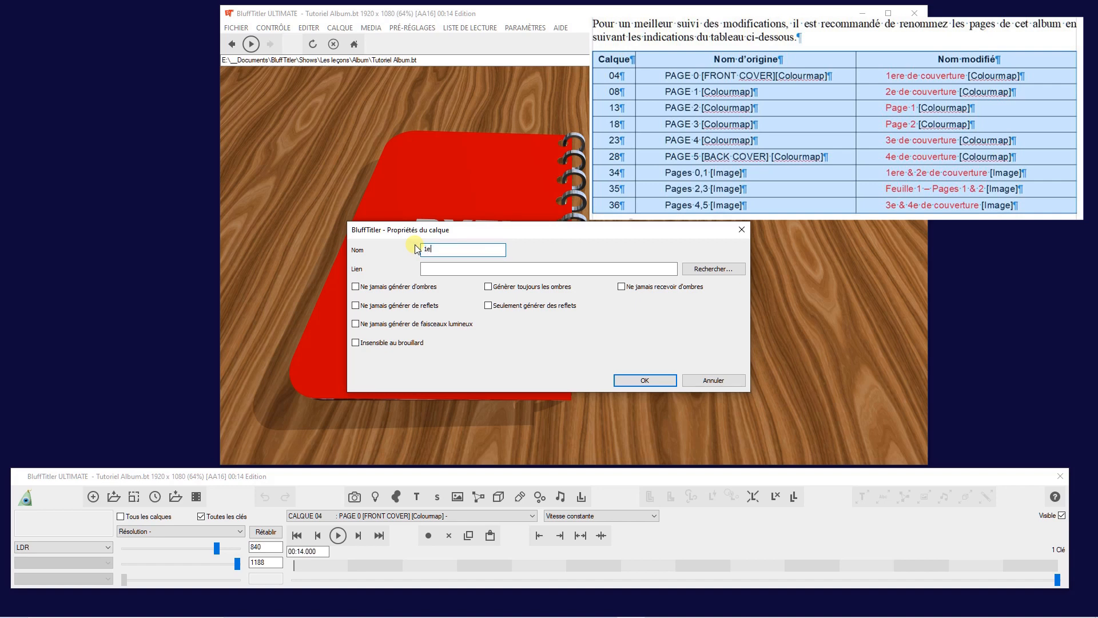
{"action": "type", "text": "re de couverture"}
{"action": "left_click", "coordinate": [646, 380]}
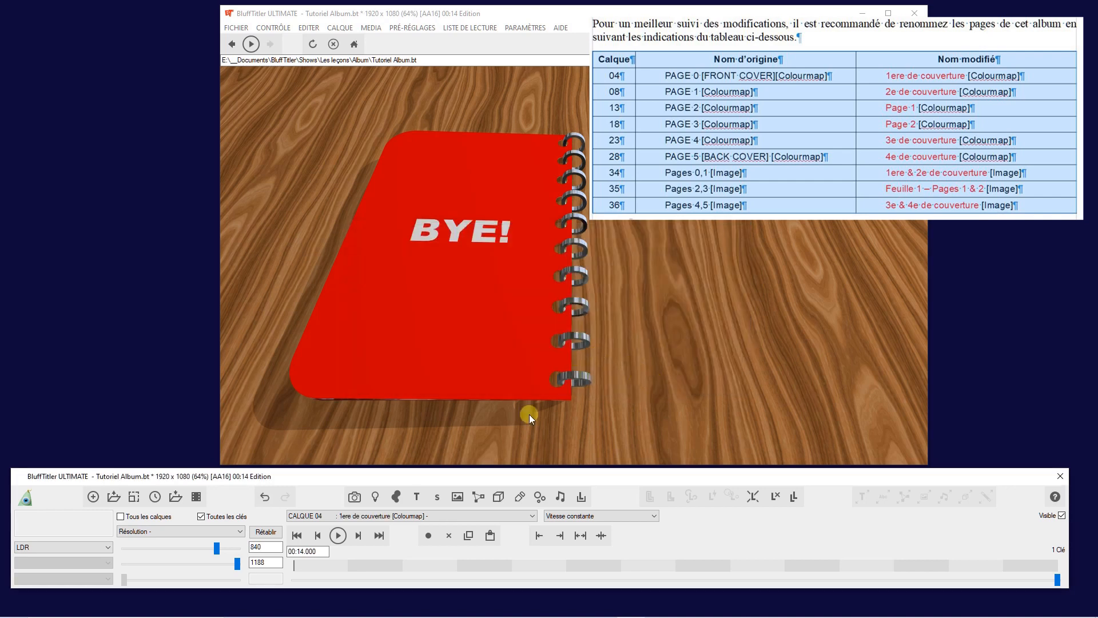
- Rename layer 08, PAGE 1, as "2e de couverture" in its layer properties
{"action": "left_click", "coordinate": [390, 516]}
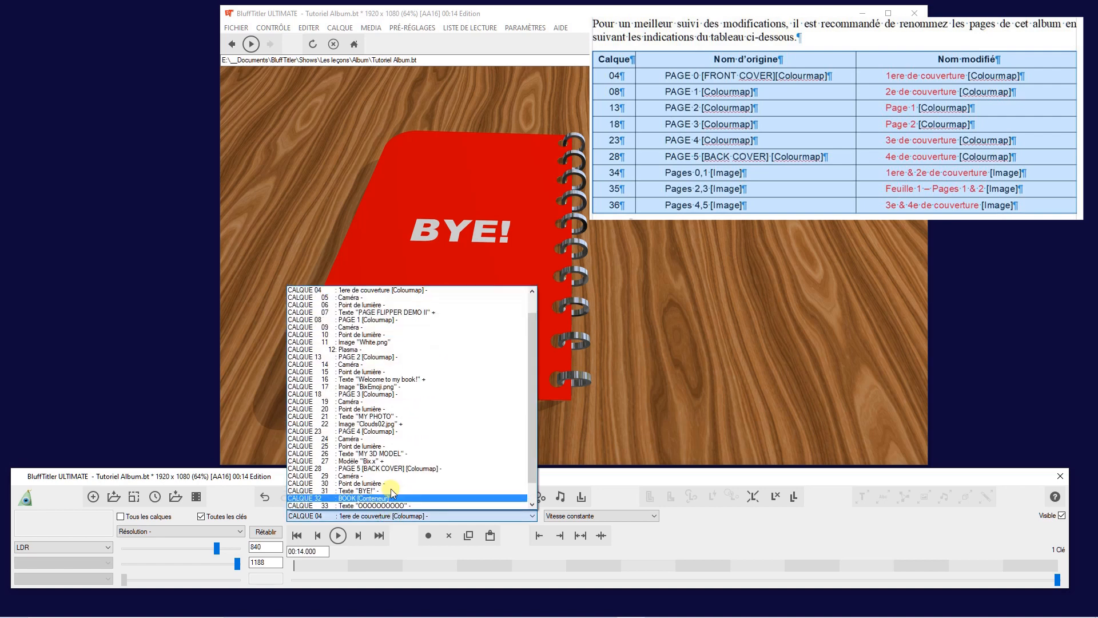
{"action": "left_click", "coordinate": [370, 320]}
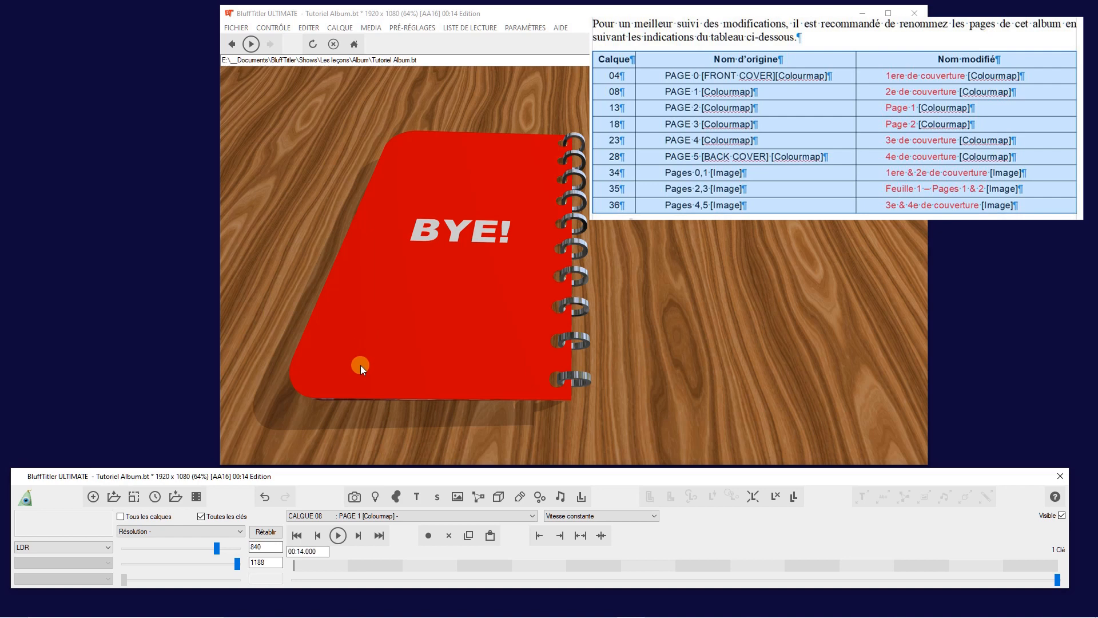
{"action": "left_click", "coordinate": [332, 29]}
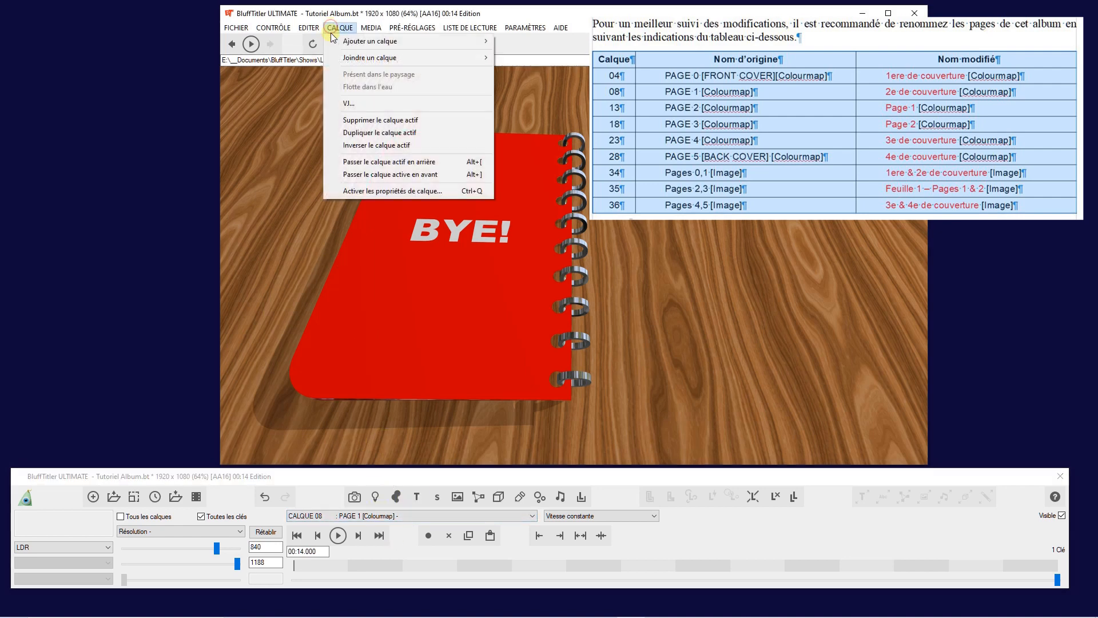
{"action": "left_click", "coordinate": [376, 191]}
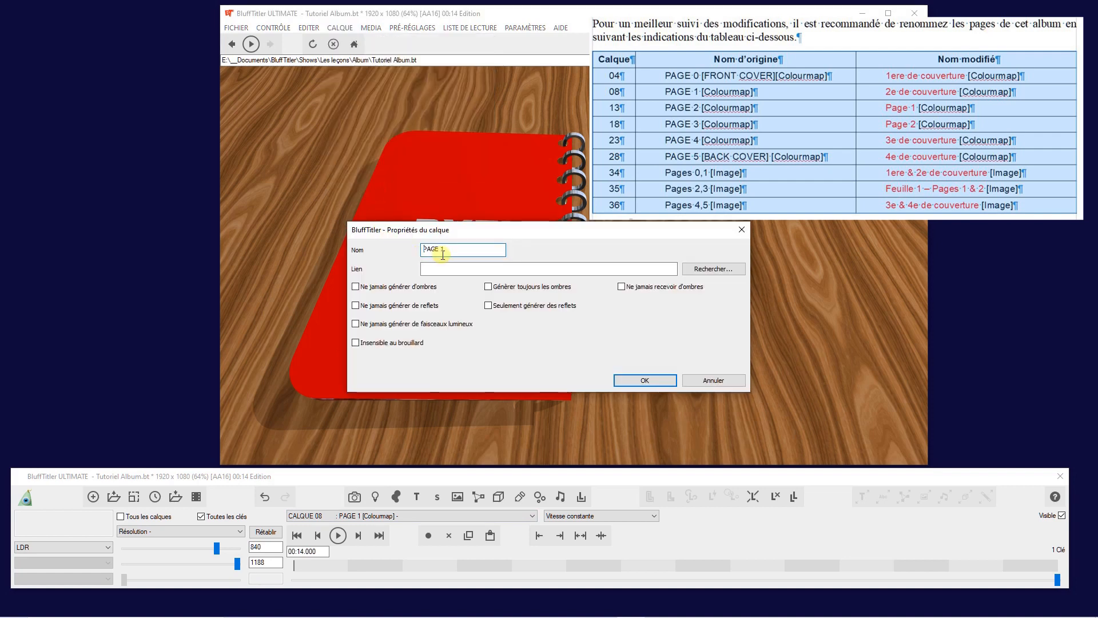
{"action": "left_click_drag", "start_coordinate": [448, 250], "coordinate": [405, 243]}
{"action": "type", "text": "2"}
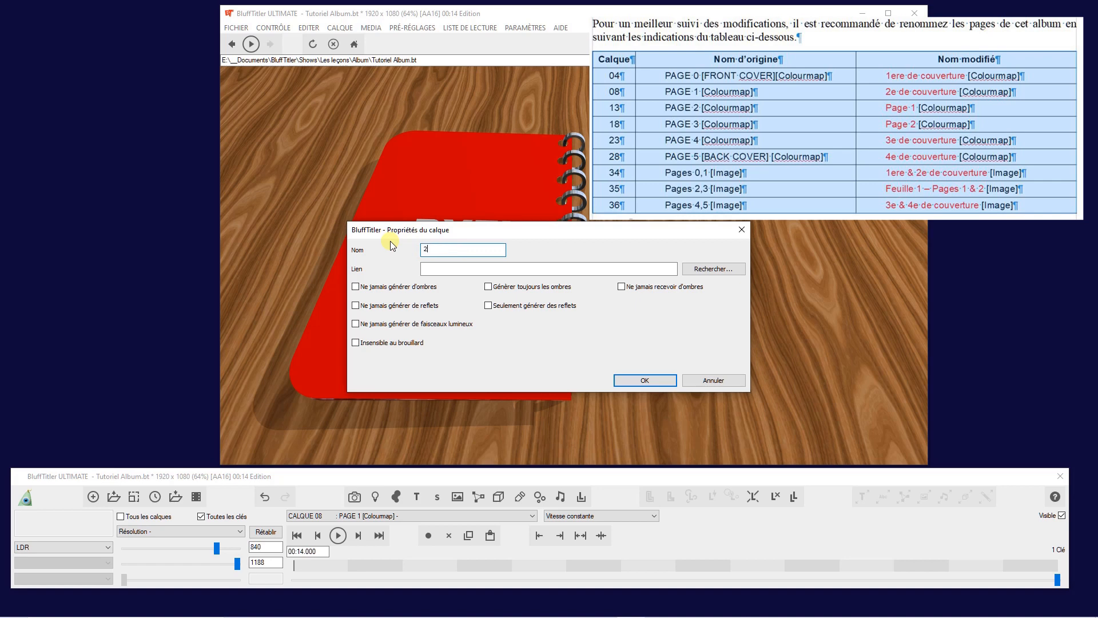
{"action": "type", "text": "e de couverture"}
{"action": "left_click", "coordinate": [644, 381]}
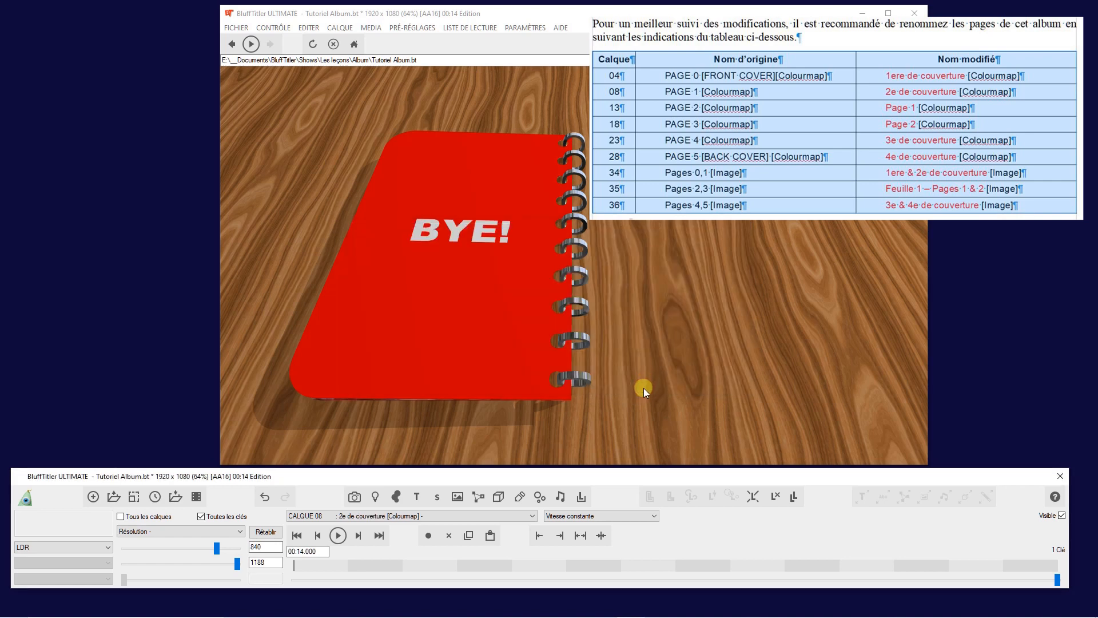
- Rename layer 13, PAGE 2, as "PAGE 1" in its layer properties
{"action": "left_click", "coordinate": [429, 514]}
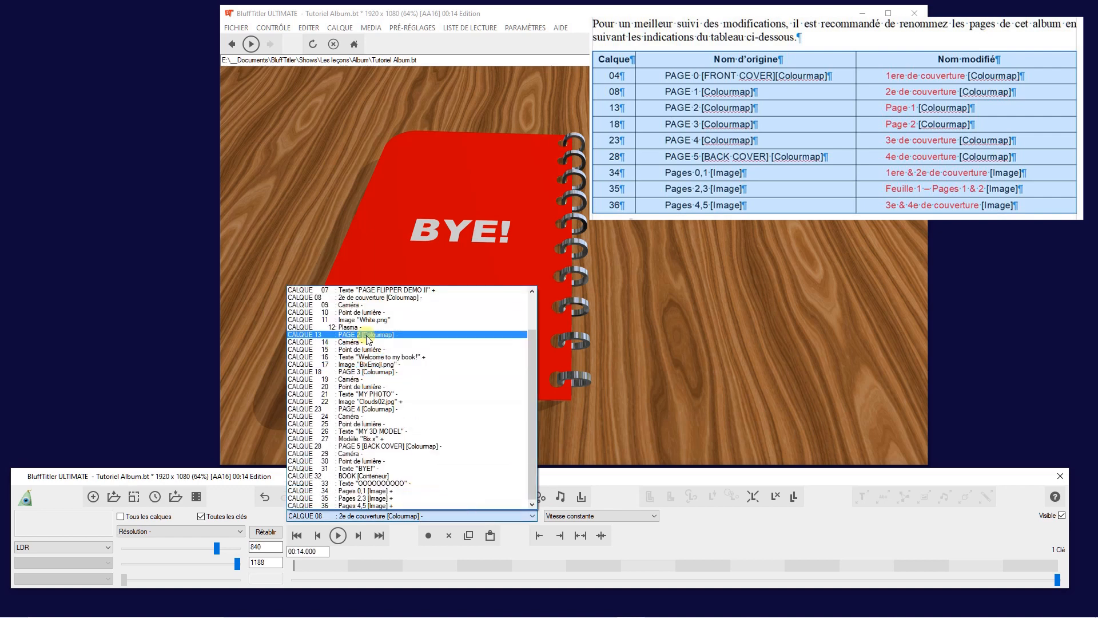
{"action": "left_click", "coordinate": [367, 334]}
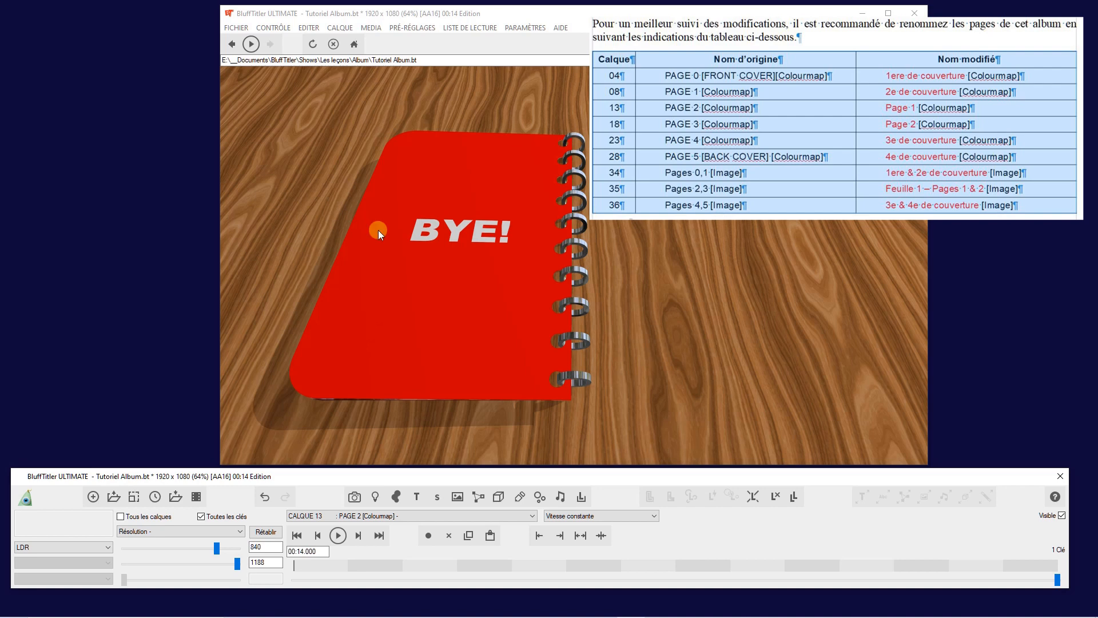
{"action": "left_click", "coordinate": [340, 28]}
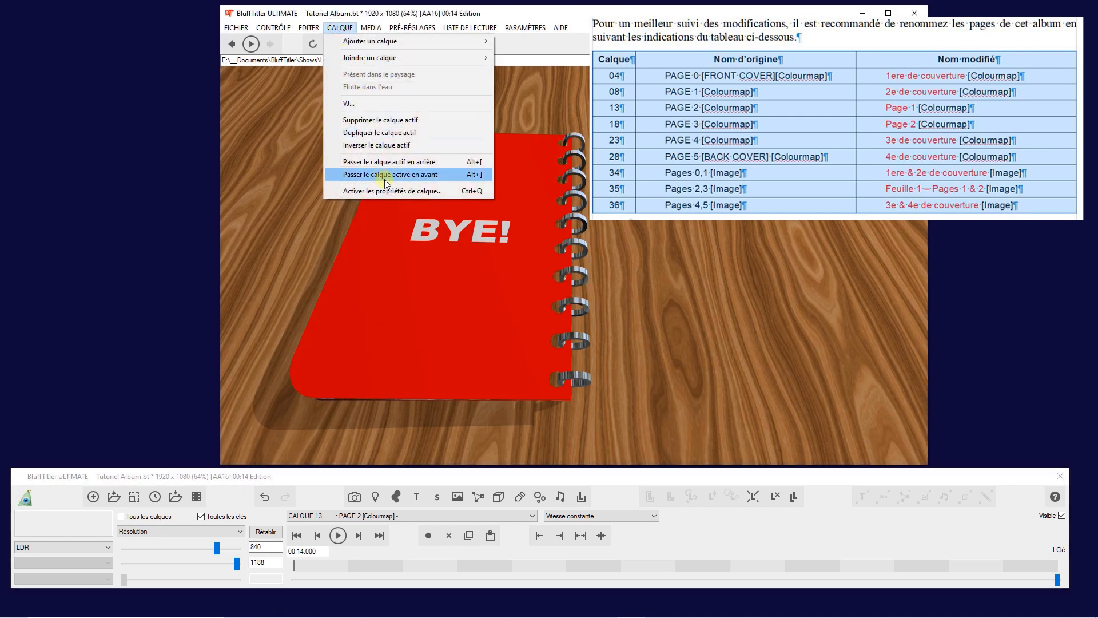
{"action": "left_click", "coordinate": [384, 194]}
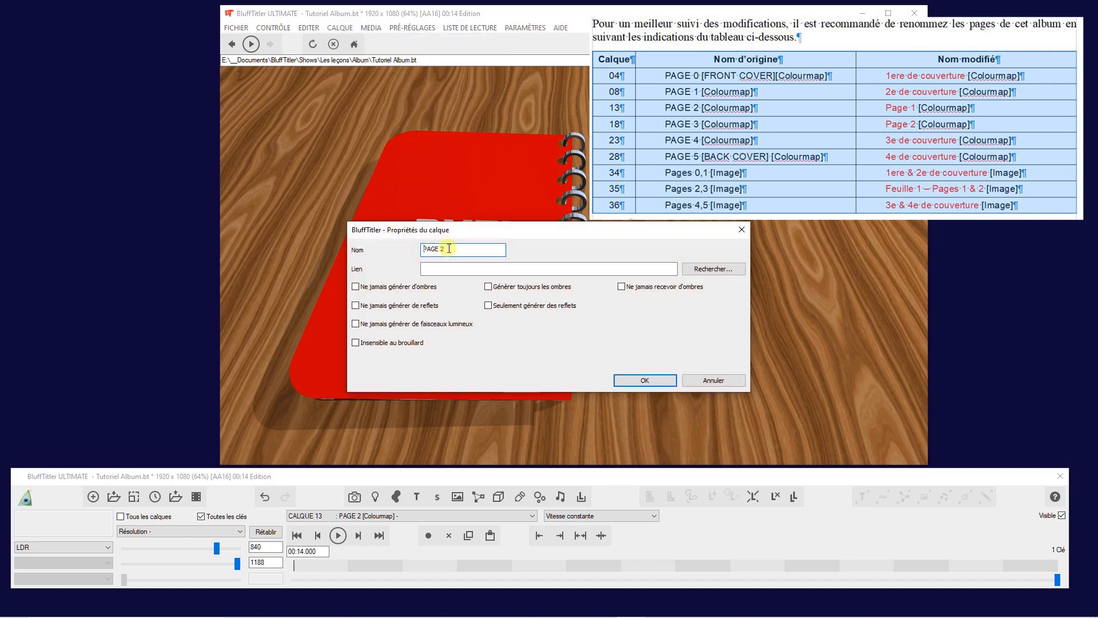
{"action": "key", "text": "BackSpace"}
{"action": "type", "text": "1"}
{"action": "left_click", "coordinate": [643, 380]}
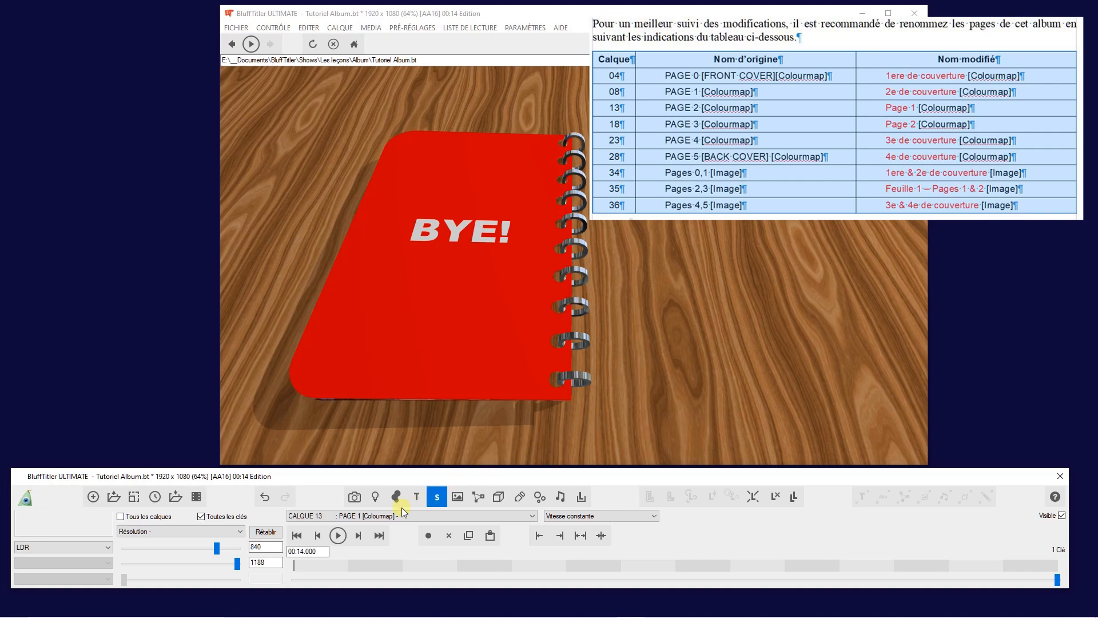
- Rename layer 18, PAGE 3, as "PAGE 2" in its layer properties
{"action": "left_click", "coordinate": [389, 515]}
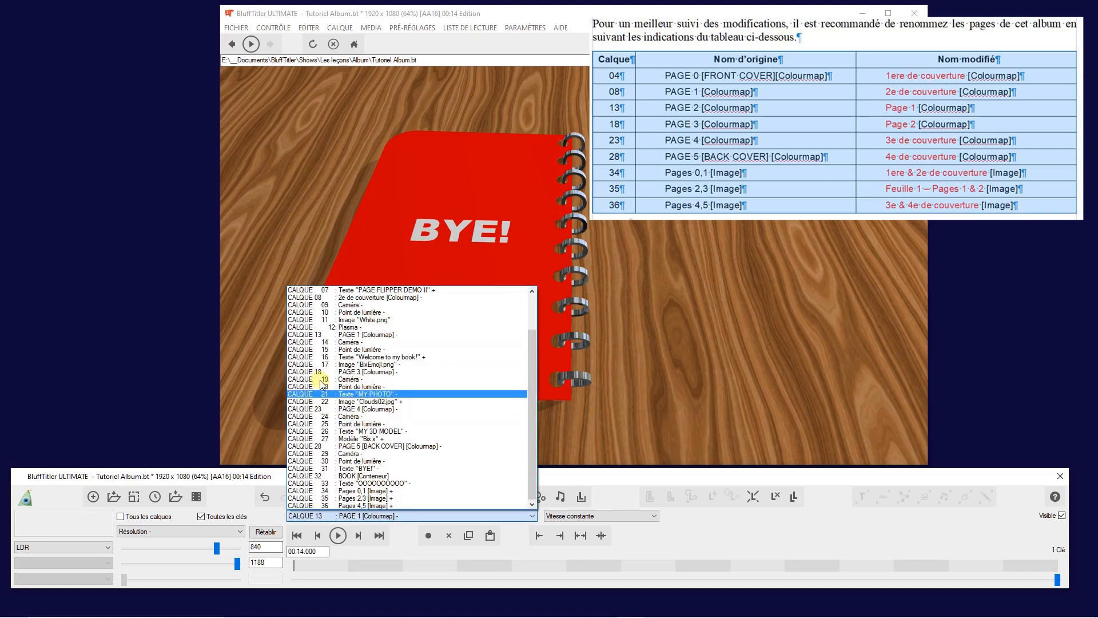
{"action": "left_click", "coordinate": [340, 372]}
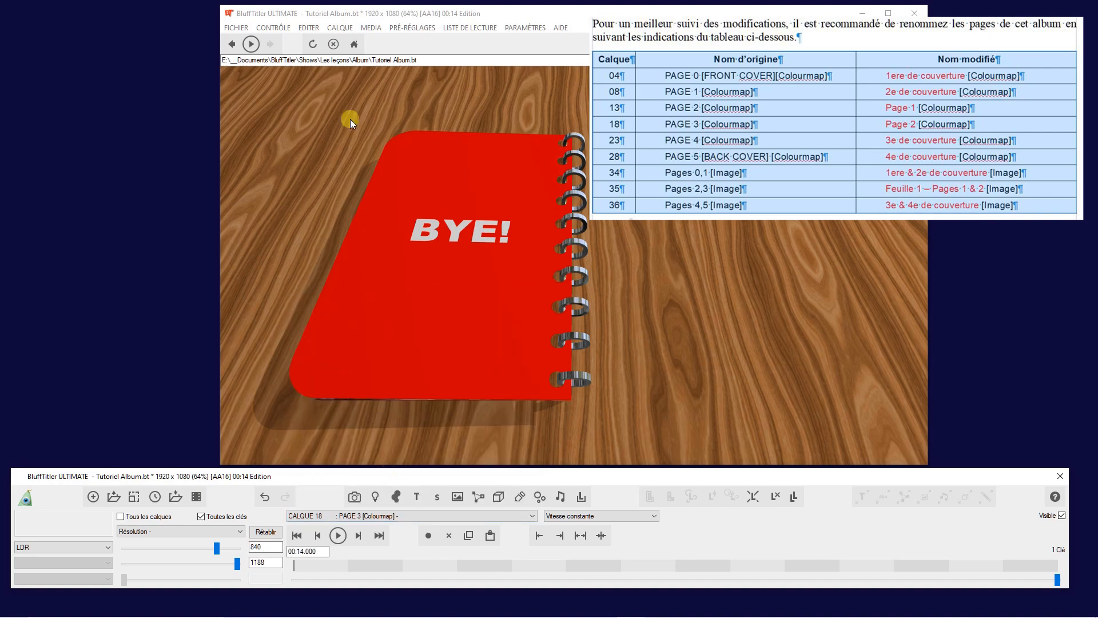
{"action": "left_click", "coordinate": [337, 27]}
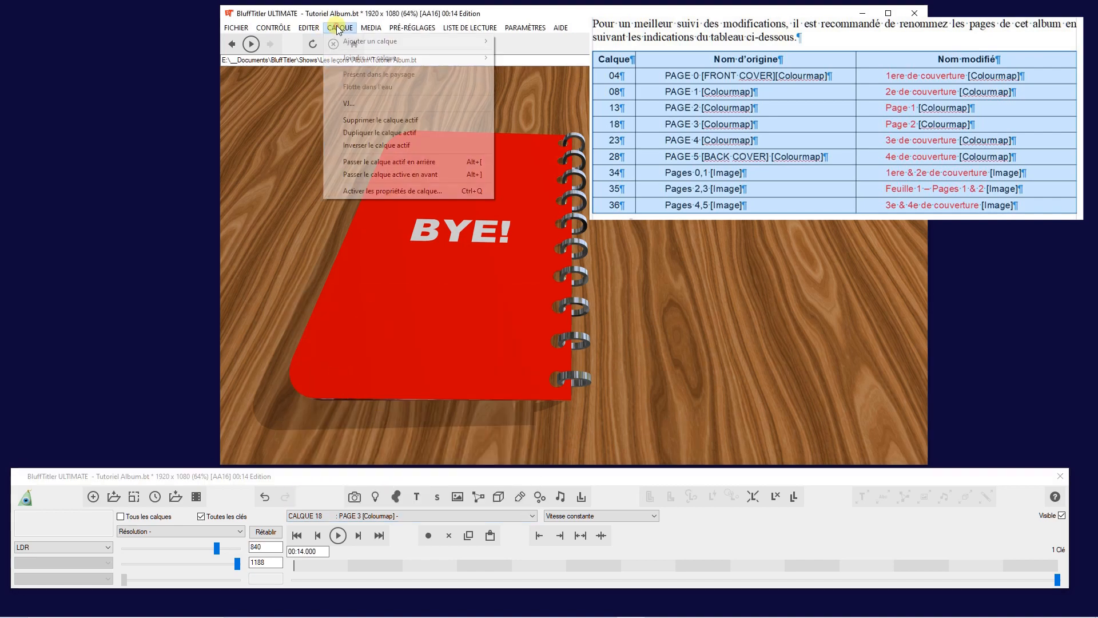
{"action": "left_click", "coordinate": [378, 194]}
{"action": "left_click", "coordinate": [445, 250]}
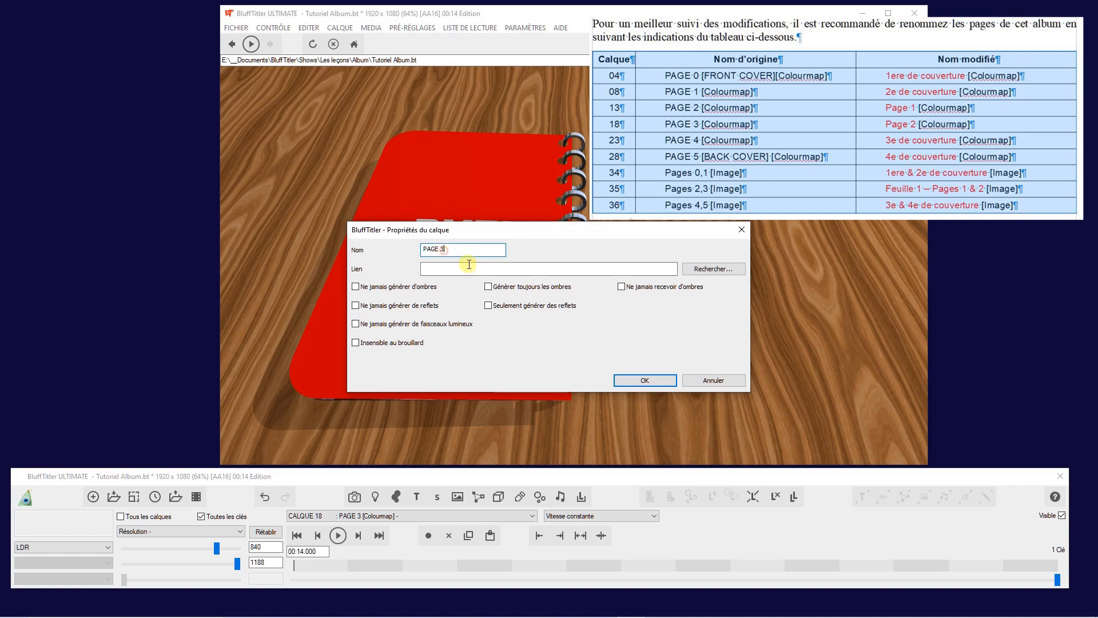
{"action": "key", "text": "BackSpace"}
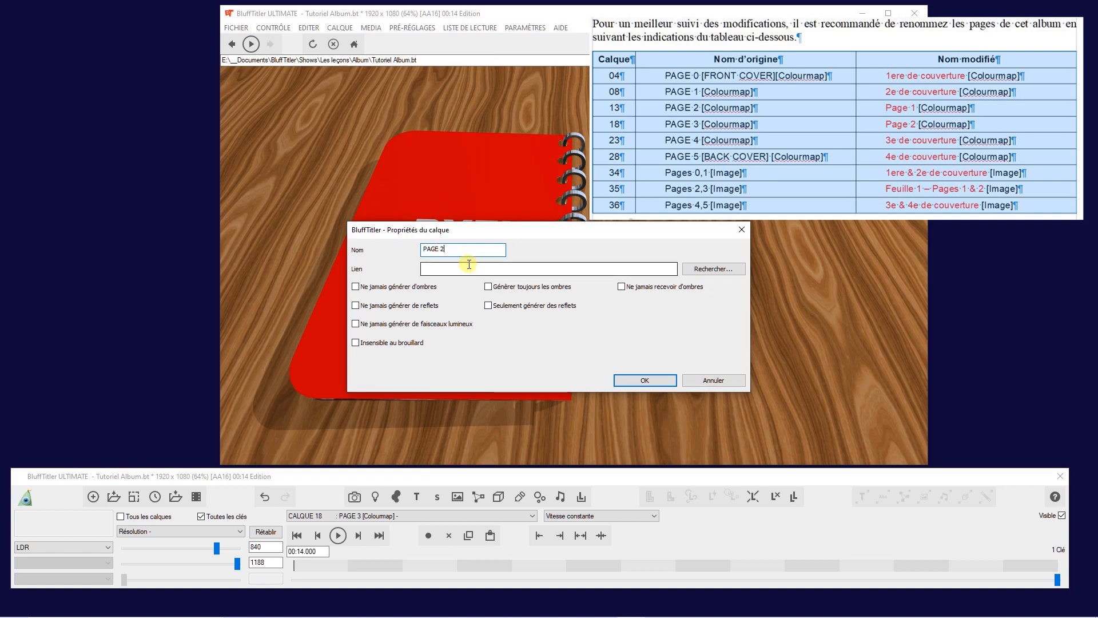
{"action": "left_click", "coordinate": [663, 379]}
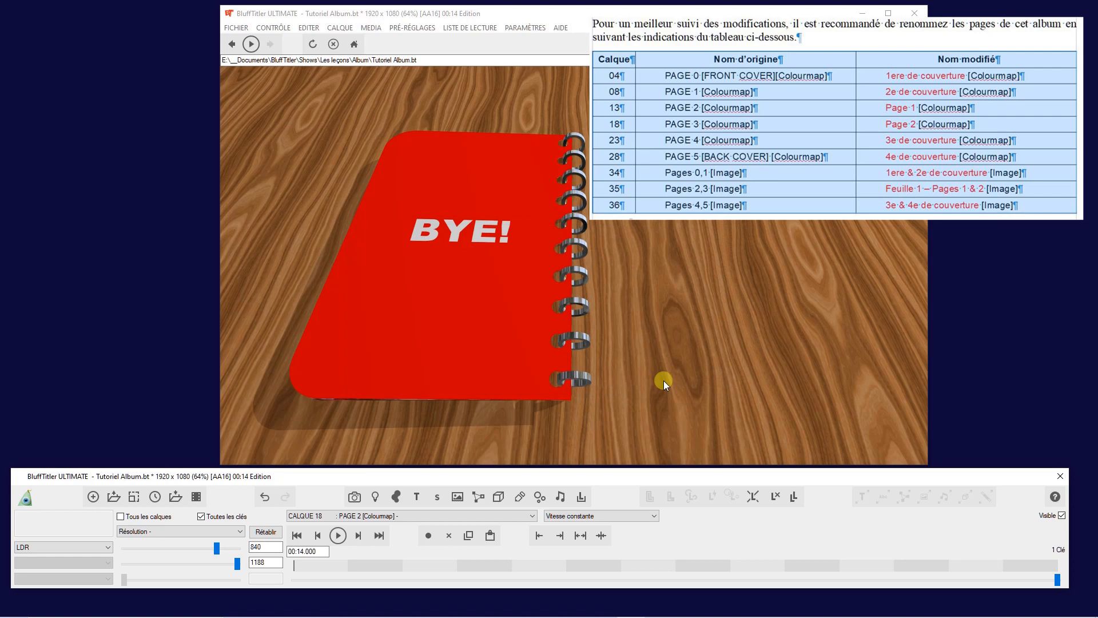
- Rename layer 23, PAGE 4, as "3e de couverture" in its layer properties
{"action": "left_click", "coordinate": [354, 517]}
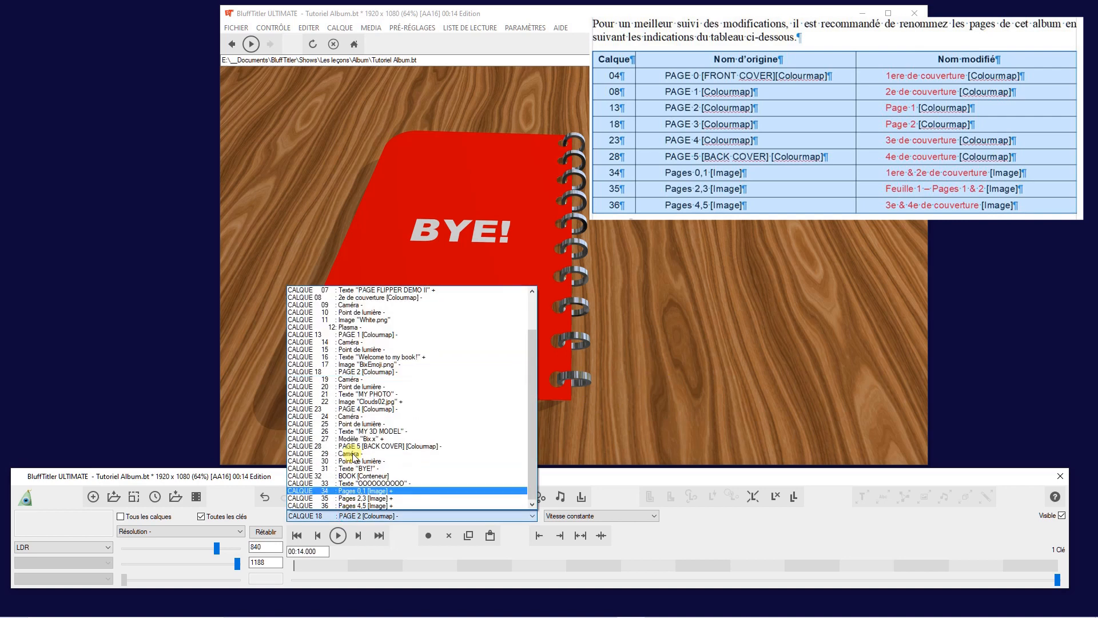
{"action": "left_click", "coordinate": [362, 409]}
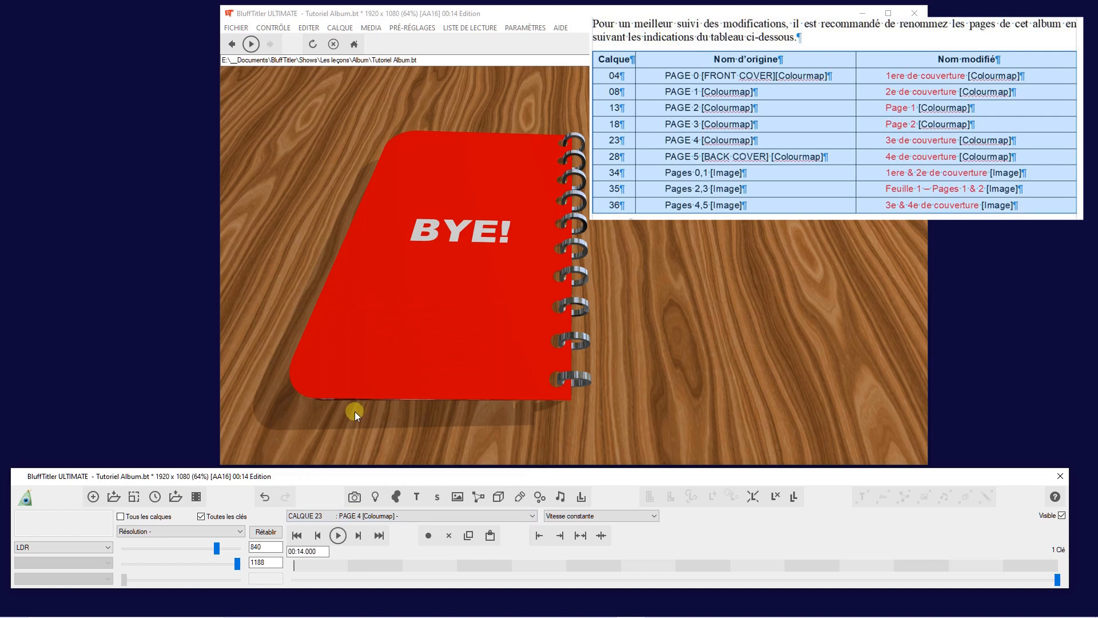
{"action": "left_click", "coordinate": [354, 27]}
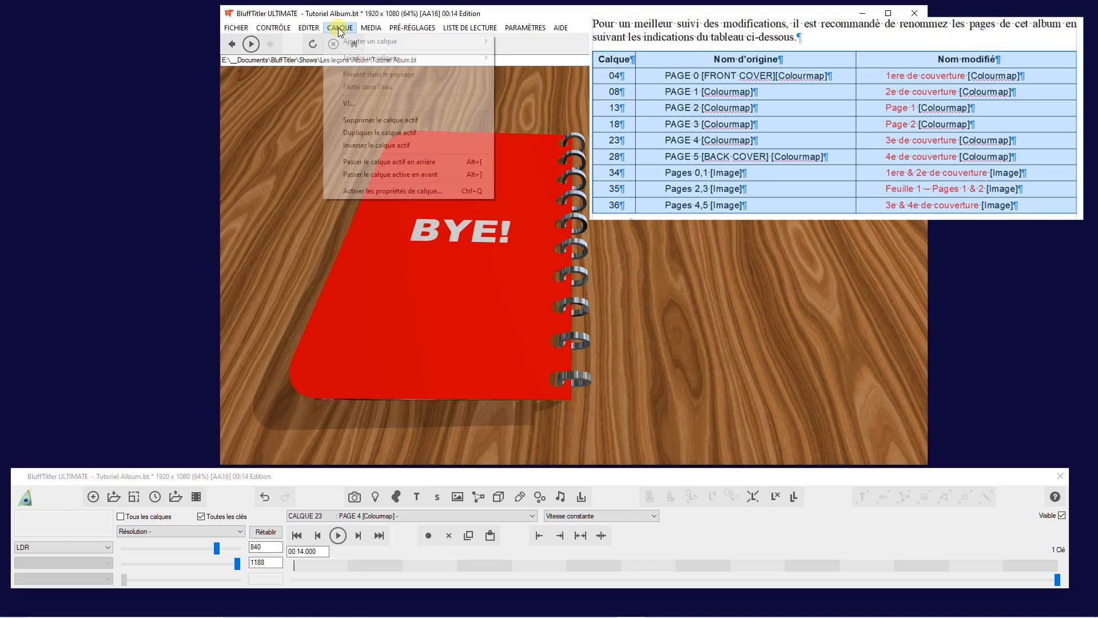
{"action": "left_click", "coordinate": [366, 191]}
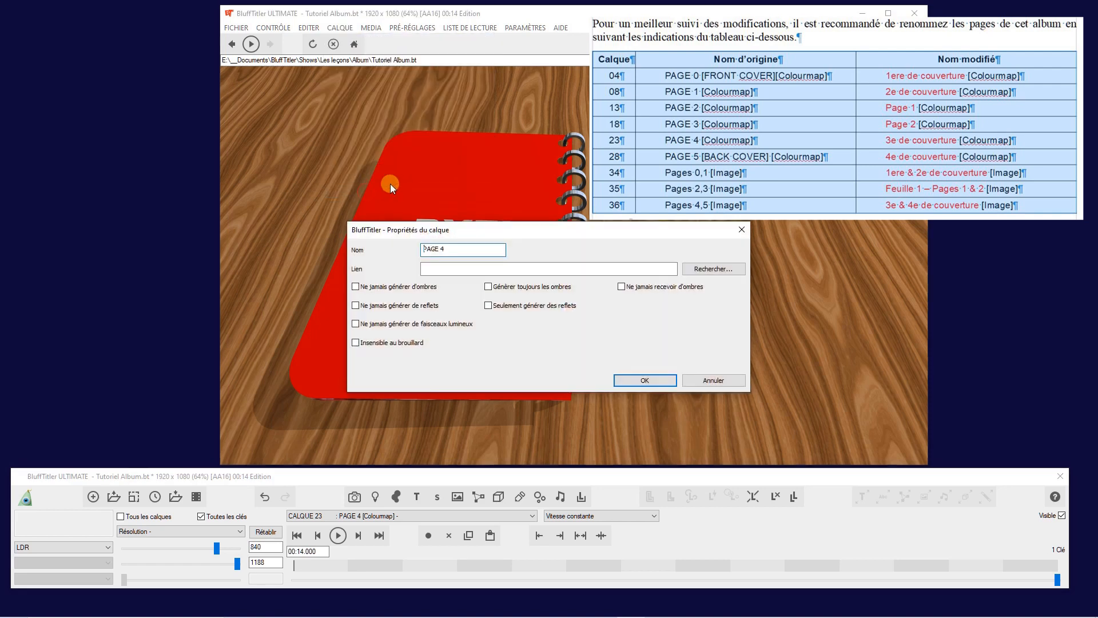
{"action": "left_click_drag", "start_coordinate": [458, 248], "coordinate": [301, 209]}
{"action": "type", "text": "3e de couverture"}
{"action": "left_click", "coordinate": [653, 379]}
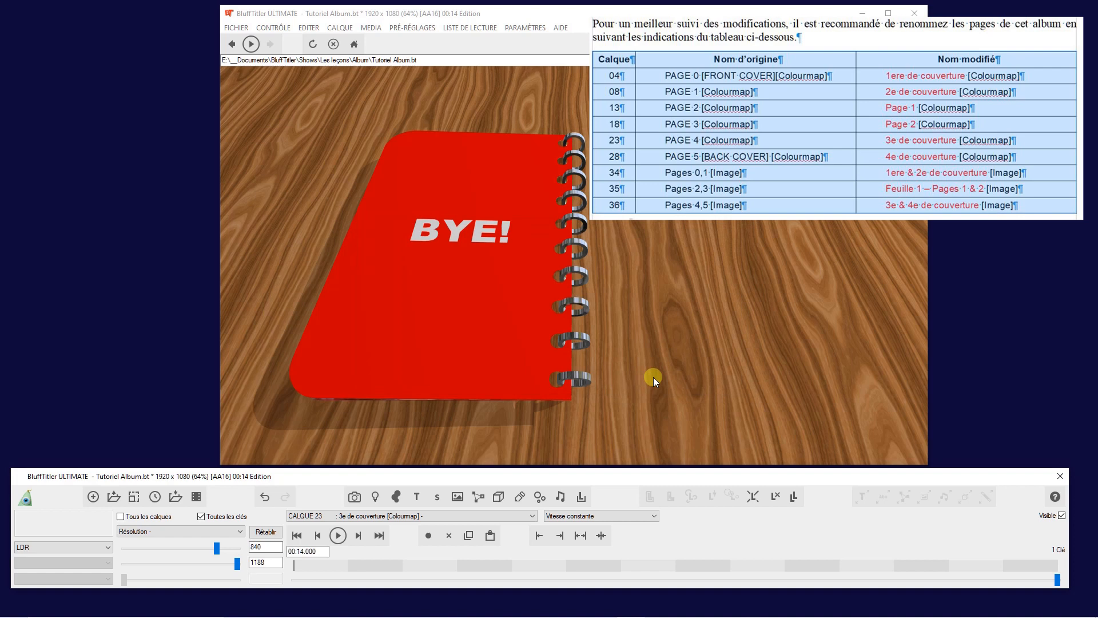
- Rename layer 28, PAGE 5 [BACK COVER], as "4e de couverture" in its layer properties
{"action": "left_click", "coordinate": [344, 517]}
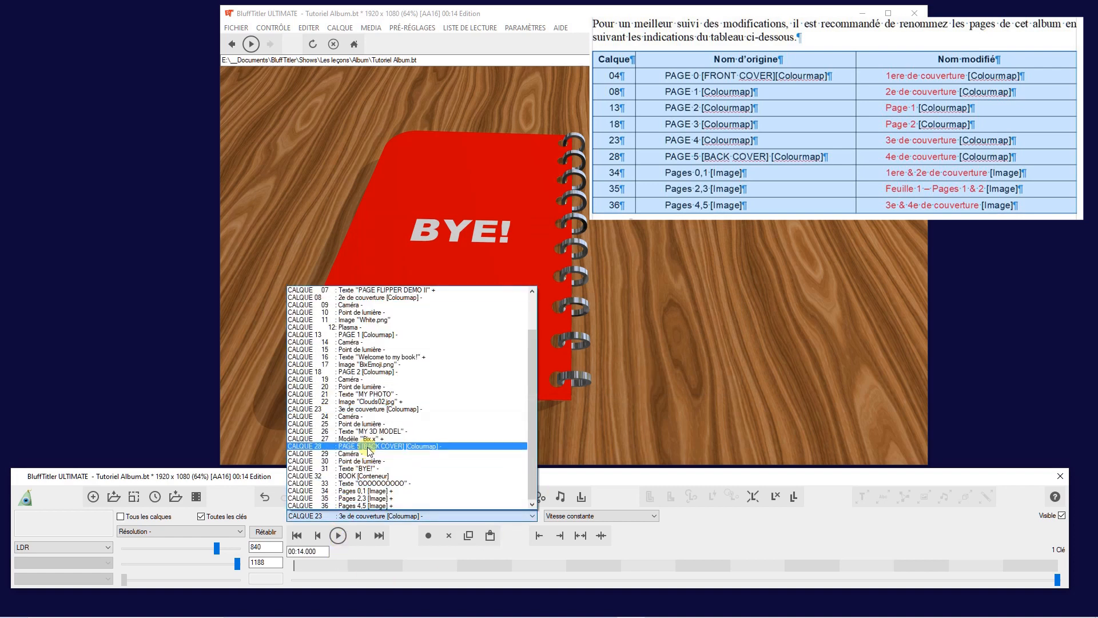
{"action": "left_click", "coordinate": [368, 446]}
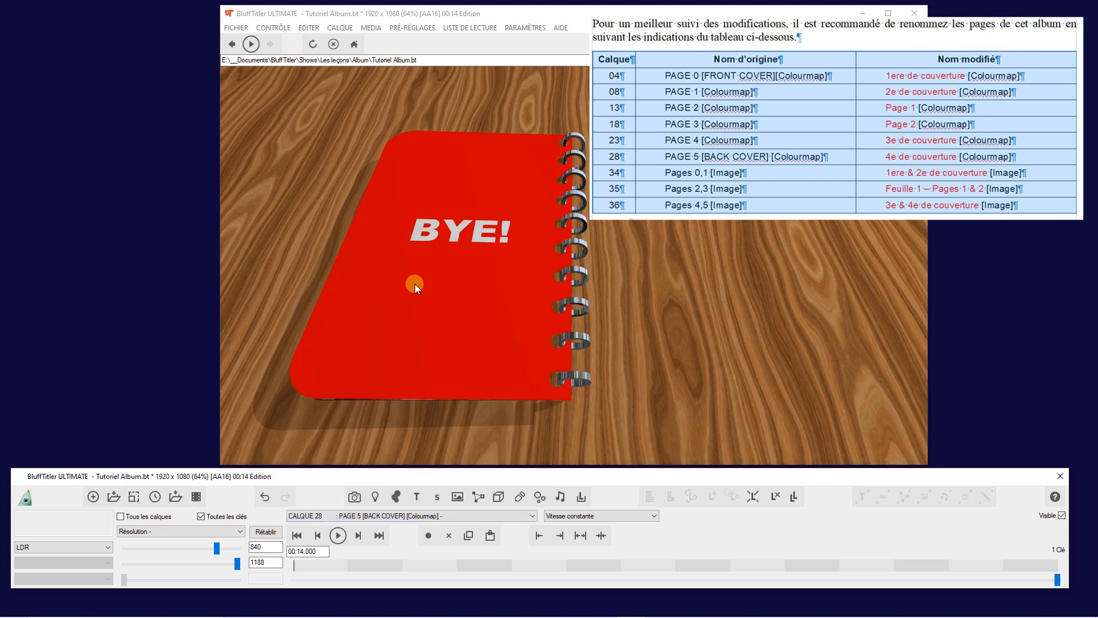
{"action": "left_click", "coordinate": [339, 28]}
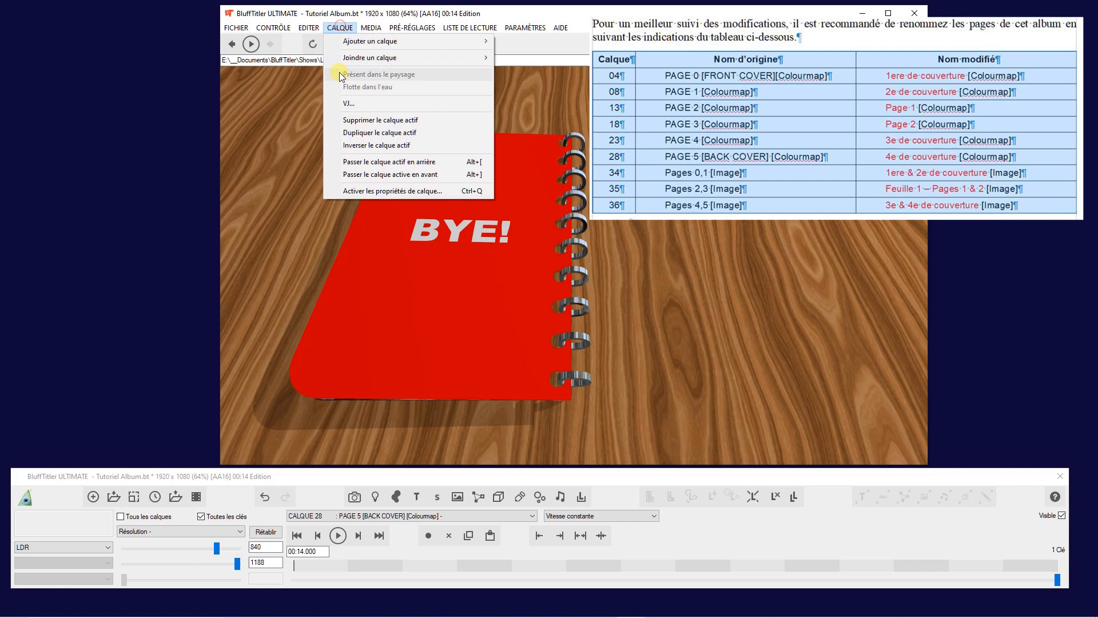
{"action": "left_click", "coordinate": [364, 190]}
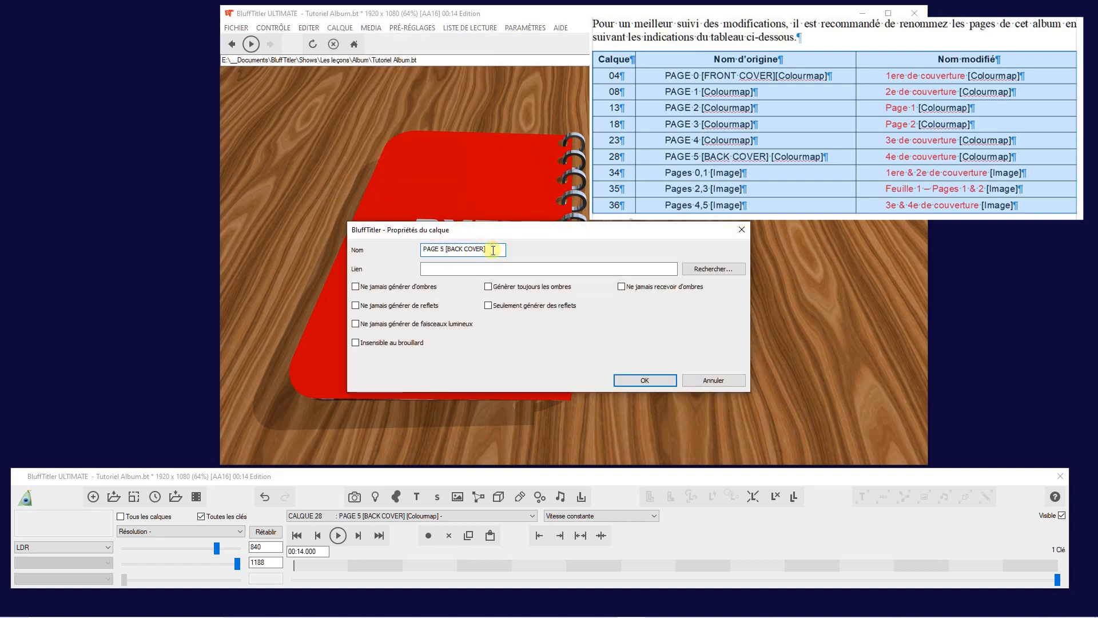
{"action": "left_click_drag", "start_coordinate": [495, 250], "coordinate": [409, 242]}
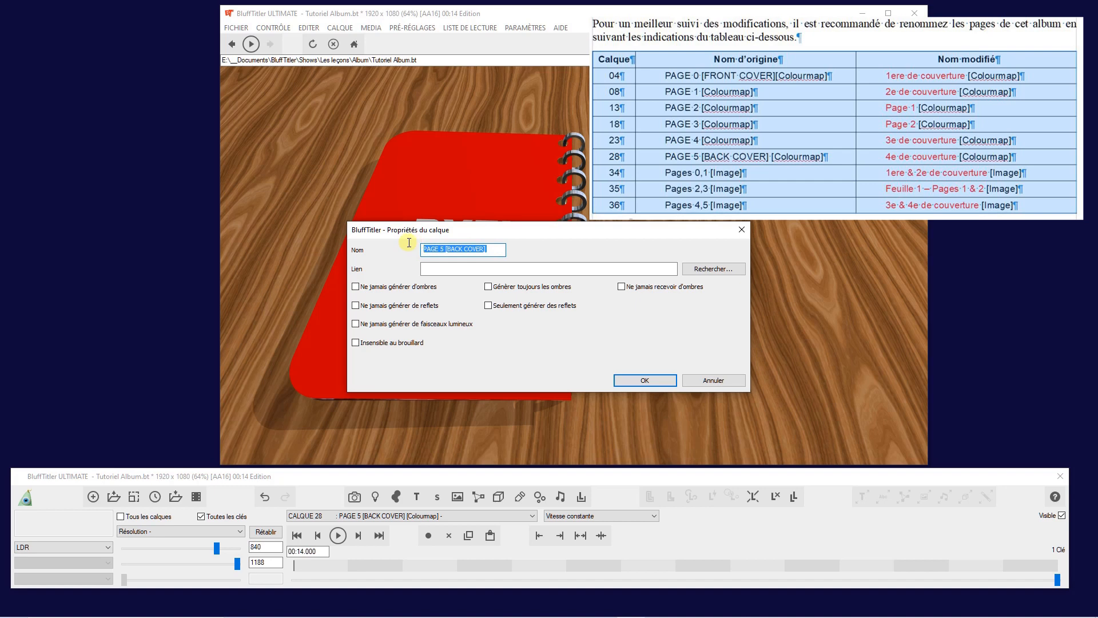
{"action": "type", "text": "4e de couverture"}
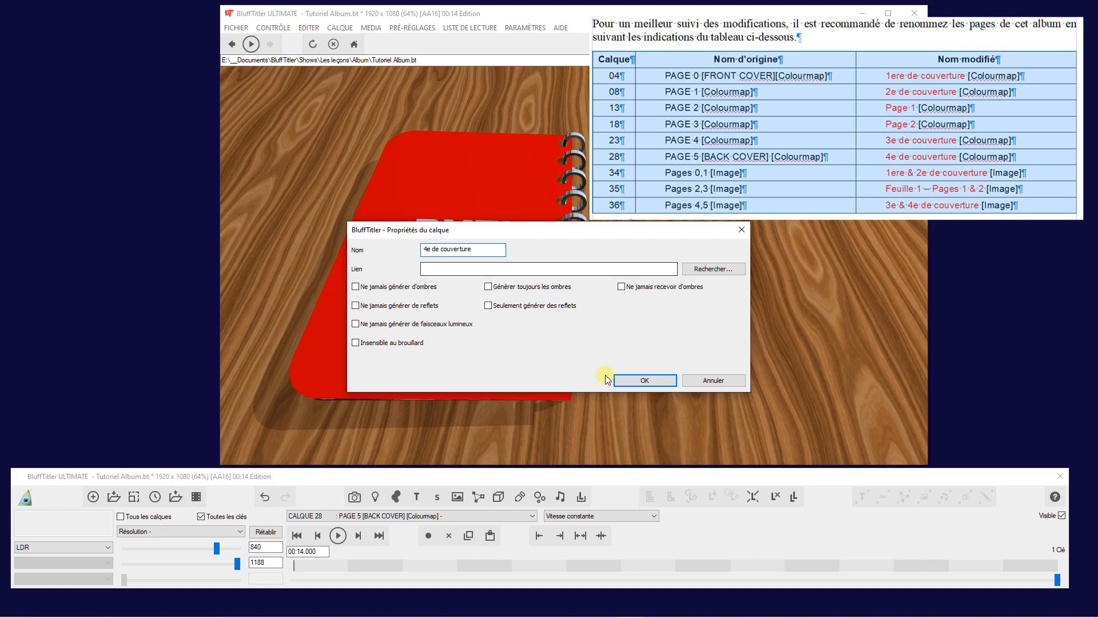
{"action": "left_click", "coordinate": [635, 380]}
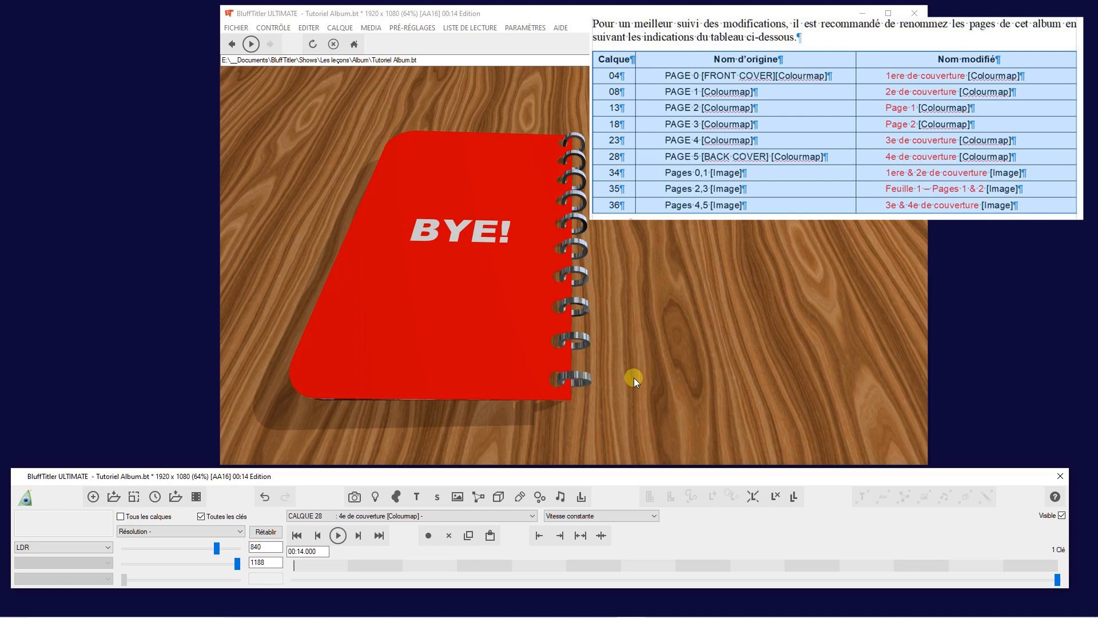
- Rename image layer 34, Pages 0,1, as "1ere & 2e de couverture" in its layer properties
{"action": "left_click", "coordinate": [382, 514]}
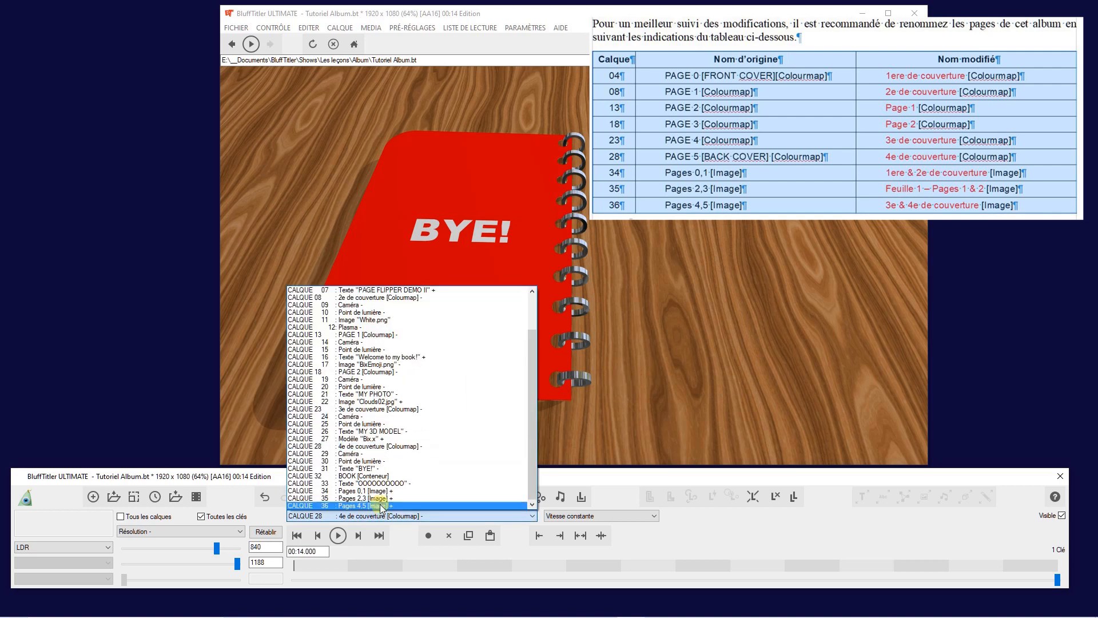
{"action": "left_click", "coordinate": [379, 491]}
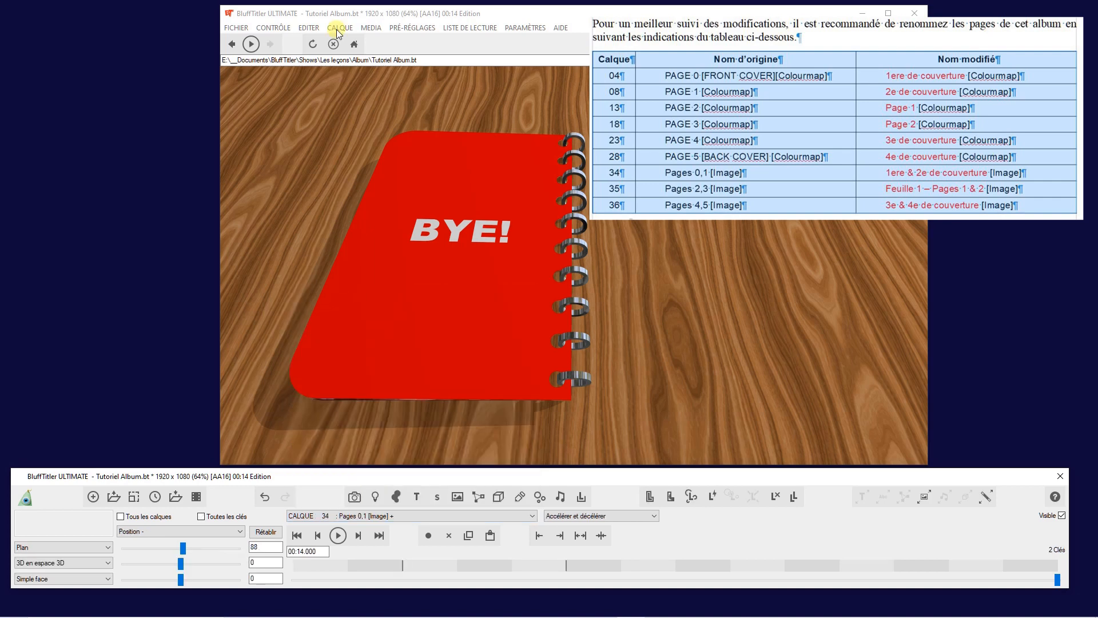
{"action": "left_click", "coordinate": [337, 29]}
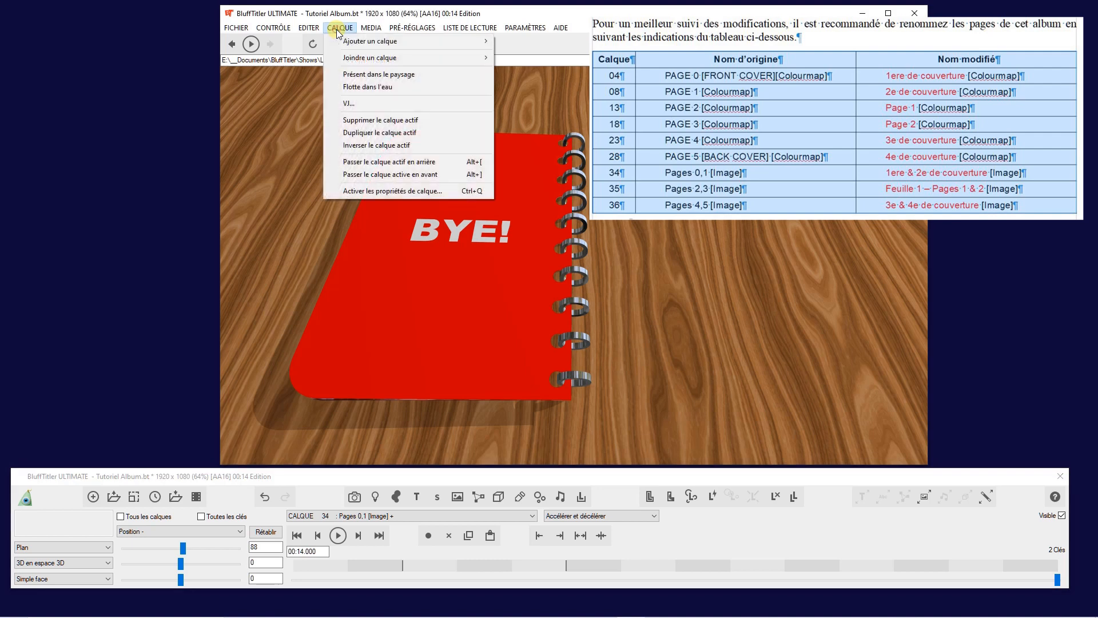
{"action": "left_click", "coordinate": [365, 191]}
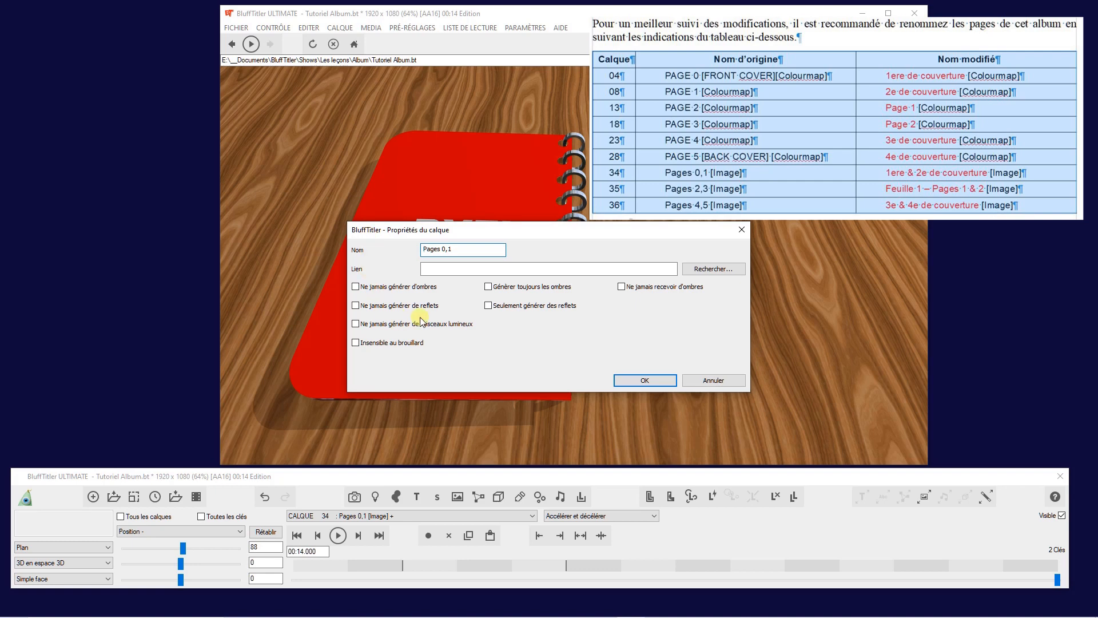
{"action": "left_click_drag", "start_coordinate": [459, 253], "coordinate": [401, 248]}
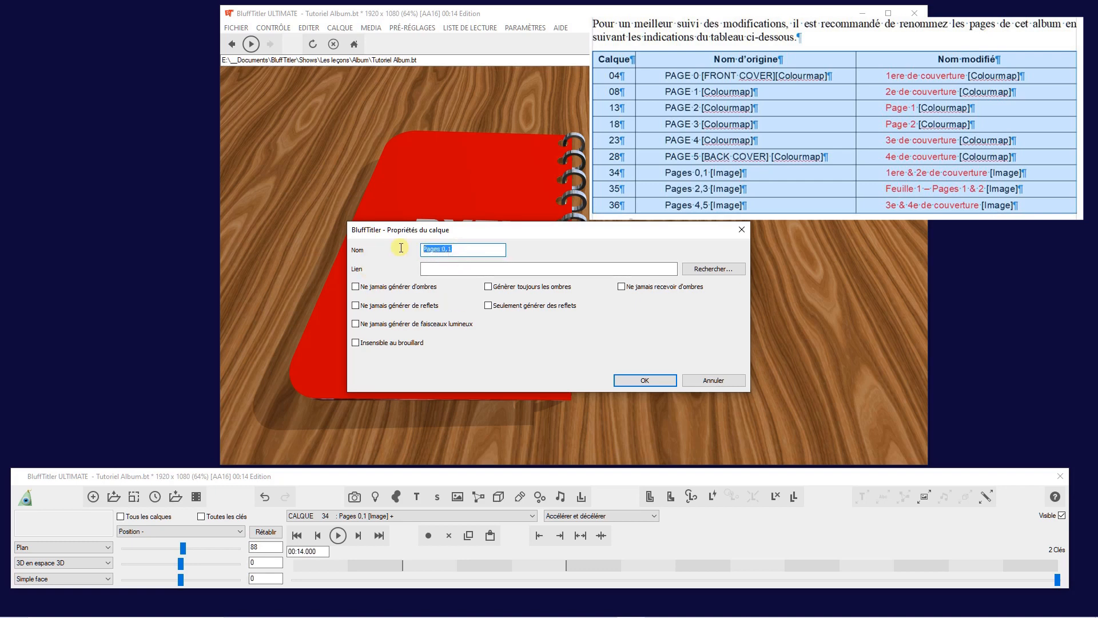
{"action": "type", "text": "1ere & 2e de couverture"}
{"action": "left_click", "coordinate": [658, 382]}
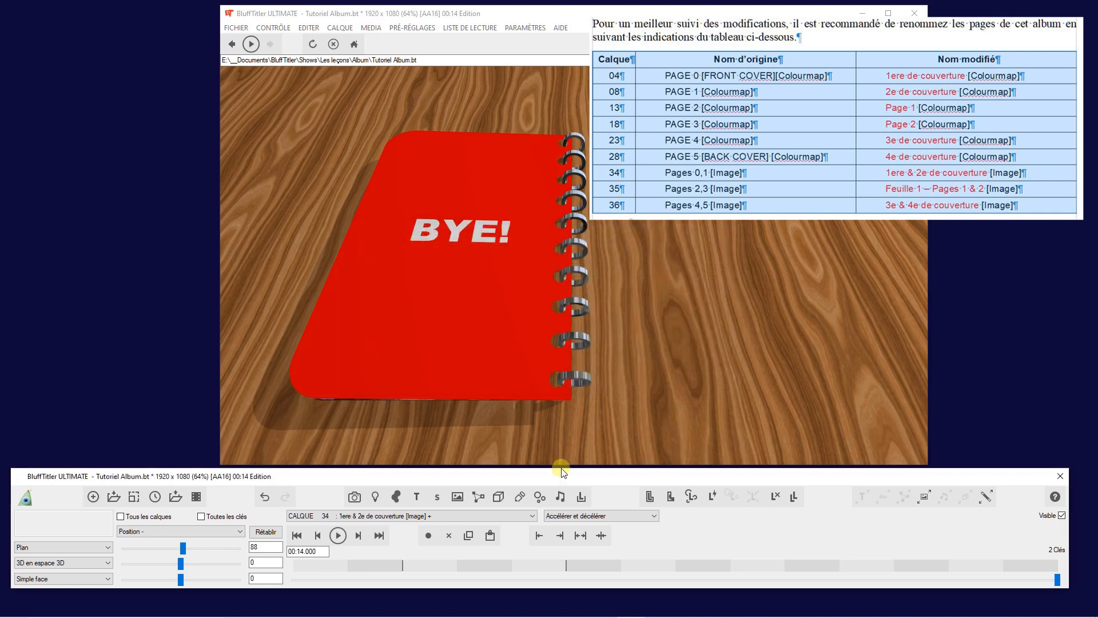
- Enter "Feuille 1 - Pages 1 & 2" as the link (Lien) of image layer 35, Pages 2,3, in its layer properties
{"action": "left_click", "coordinate": [403, 520]}
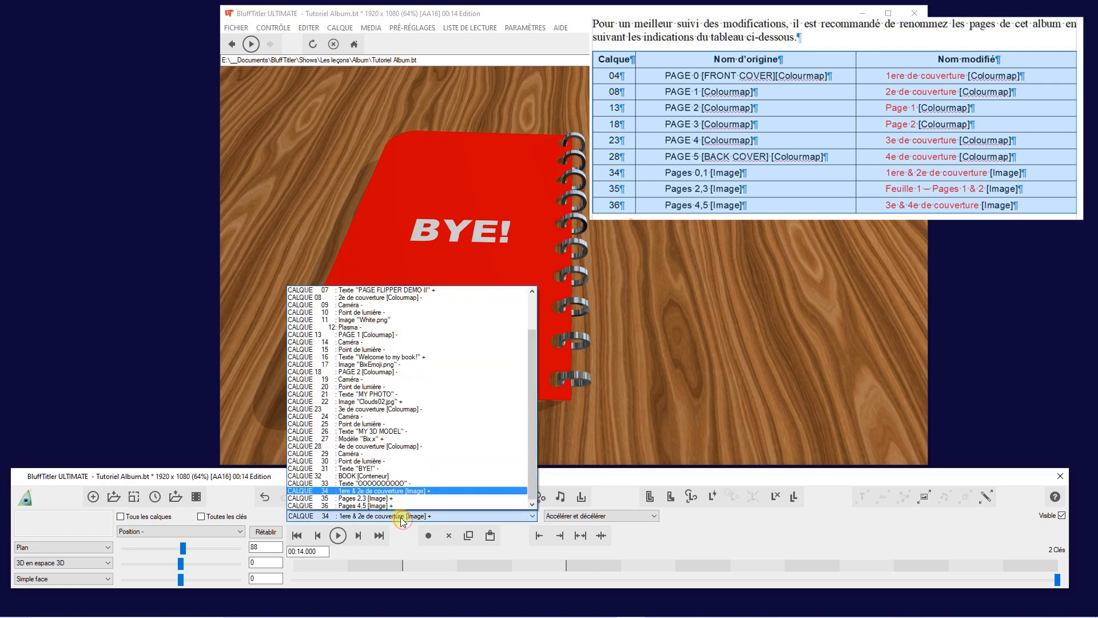
{"action": "left_click", "coordinate": [387, 499]}
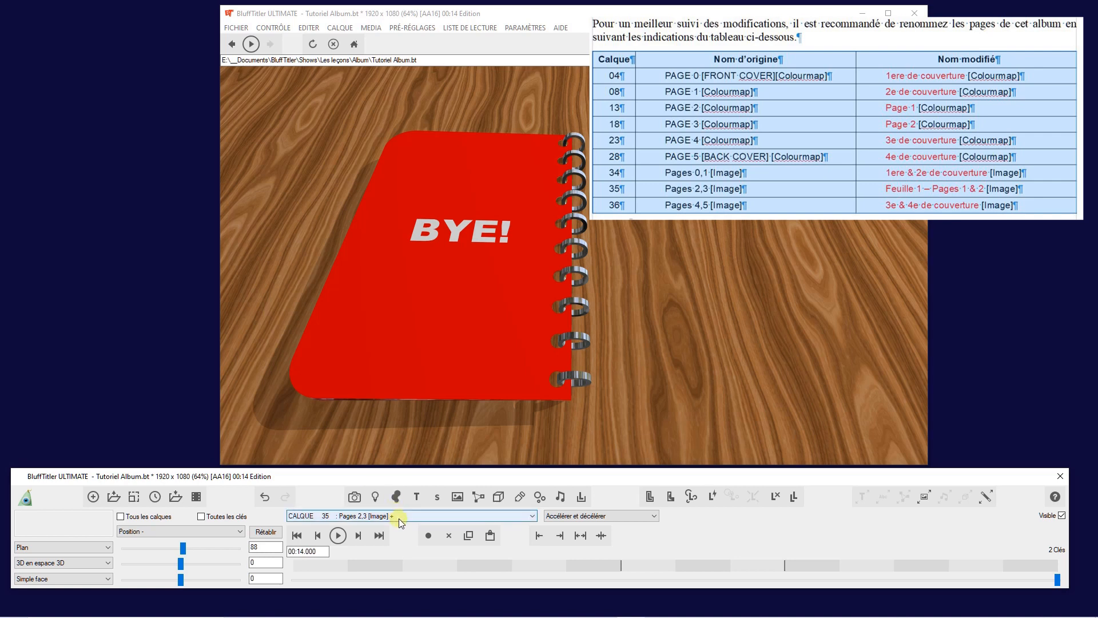
{"action": "left_click", "coordinate": [336, 29]}
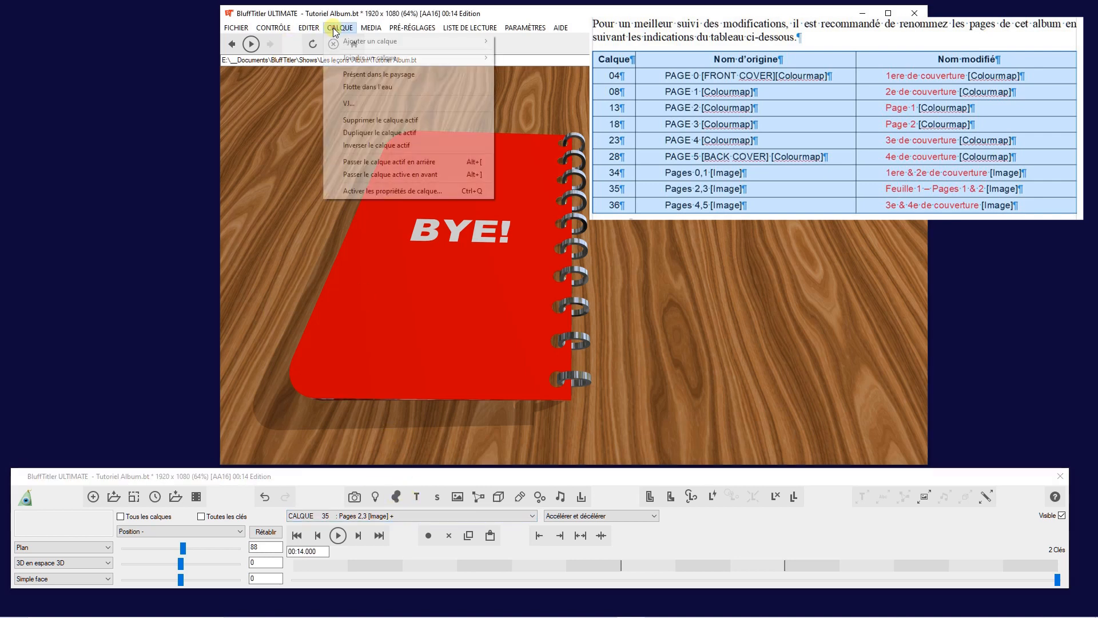
{"action": "left_click", "coordinate": [368, 191]}
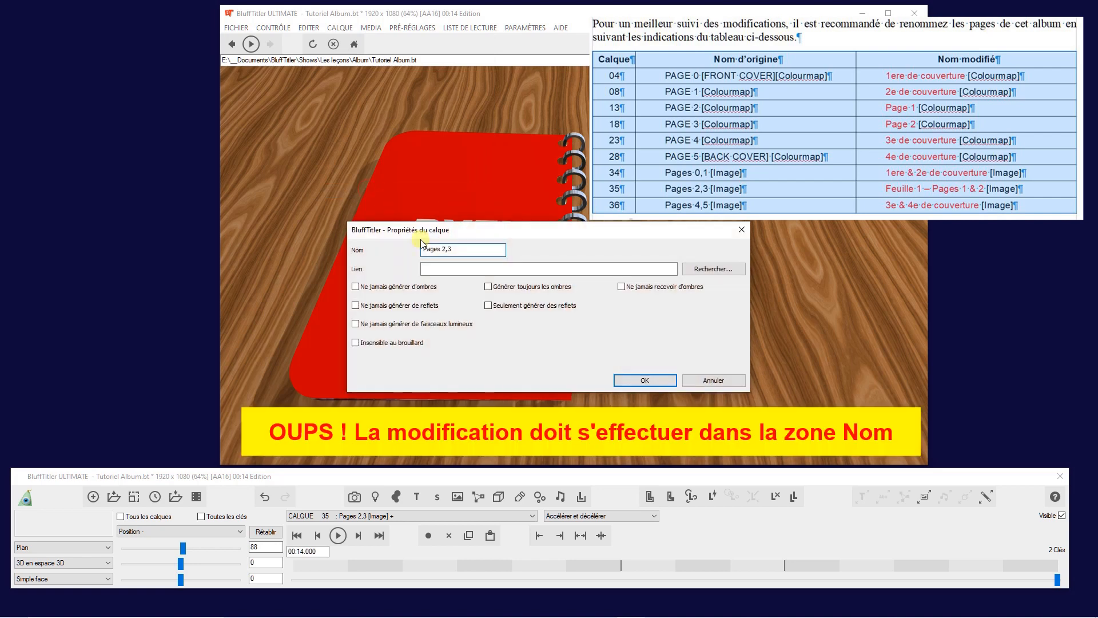
{"action": "left_click", "coordinate": [434, 267]}
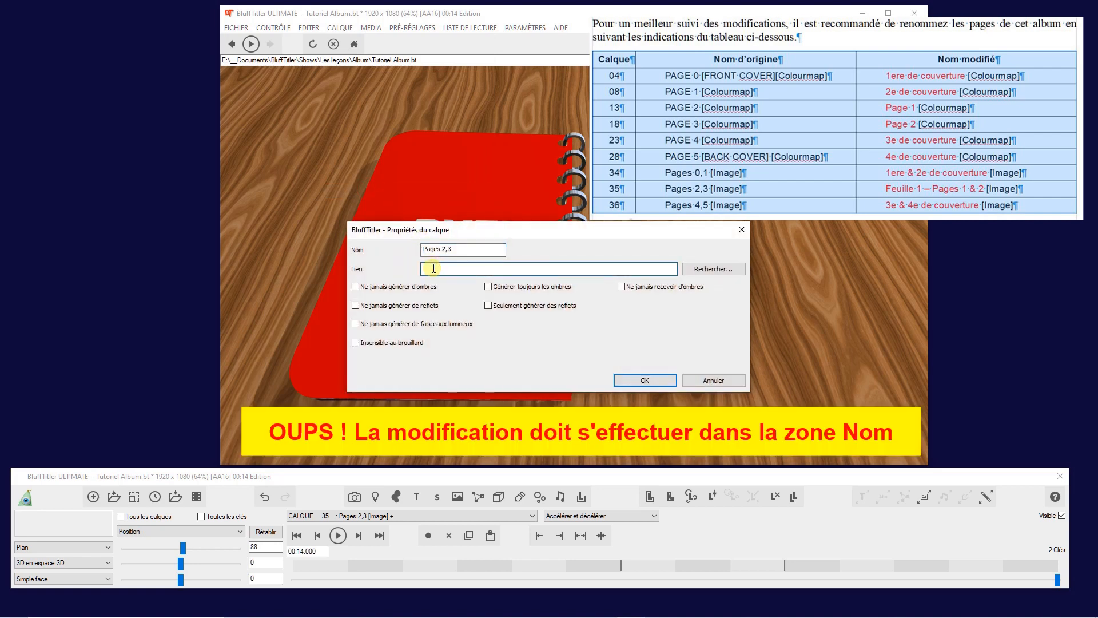
{"action": "type", "text": "Feu"}
{"action": "type", "text": "ille 1 - Pages 1 & 2"}
{"action": "left_click", "coordinate": [660, 378]}
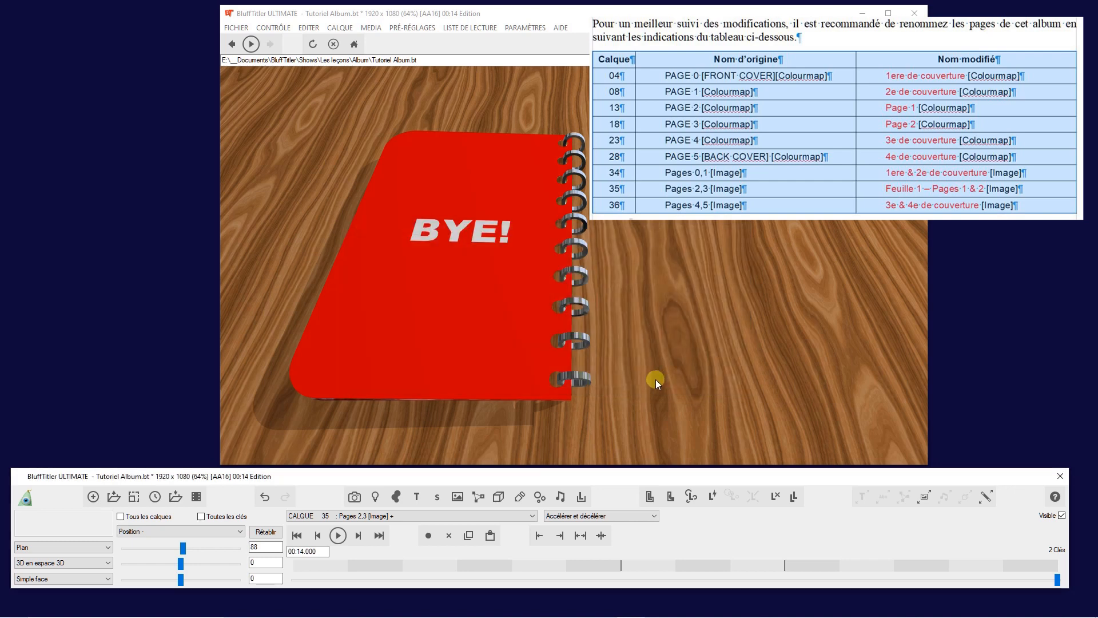
- Rename image layer 36, Pages 4,5, as "3e & 4e de couverture" in its layer properties
{"action": "left_click", "coordinate": [400, 515]}
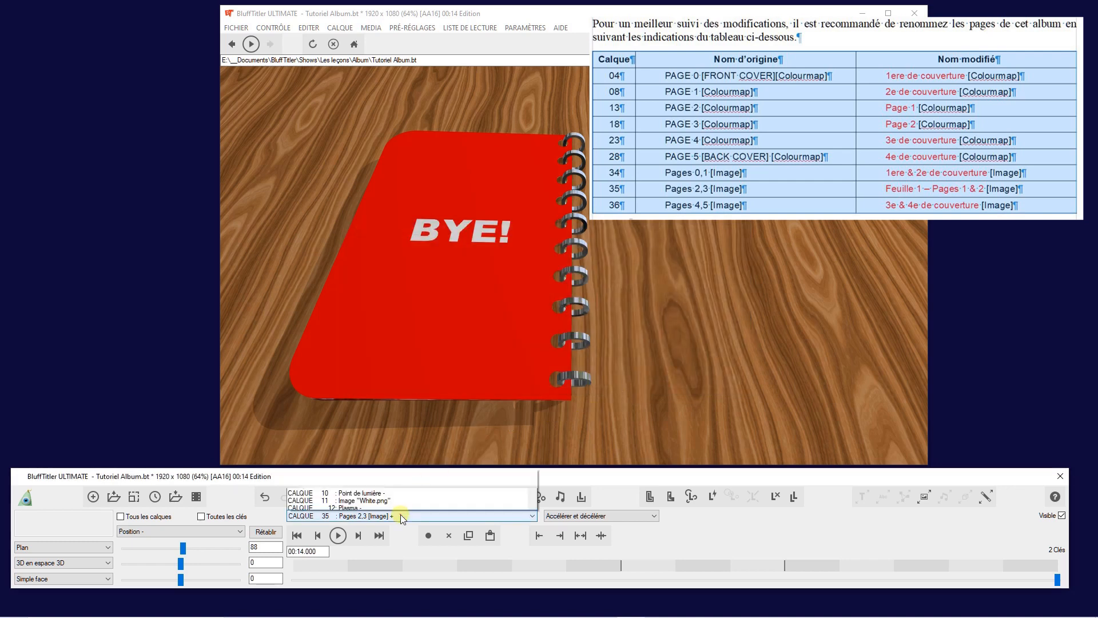
{"action": "left_click", "coordinate": [378, 505]}
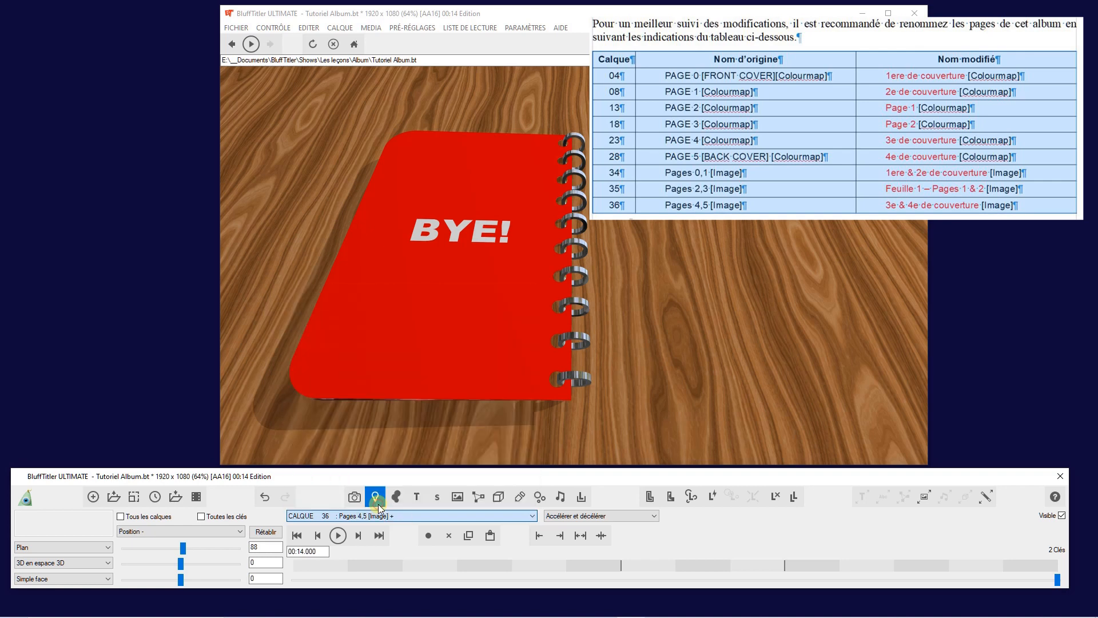
{"action": "left_click", "coordinate": [339, 28]}
{"action": "left_click", "coordinate": [368, 191]}
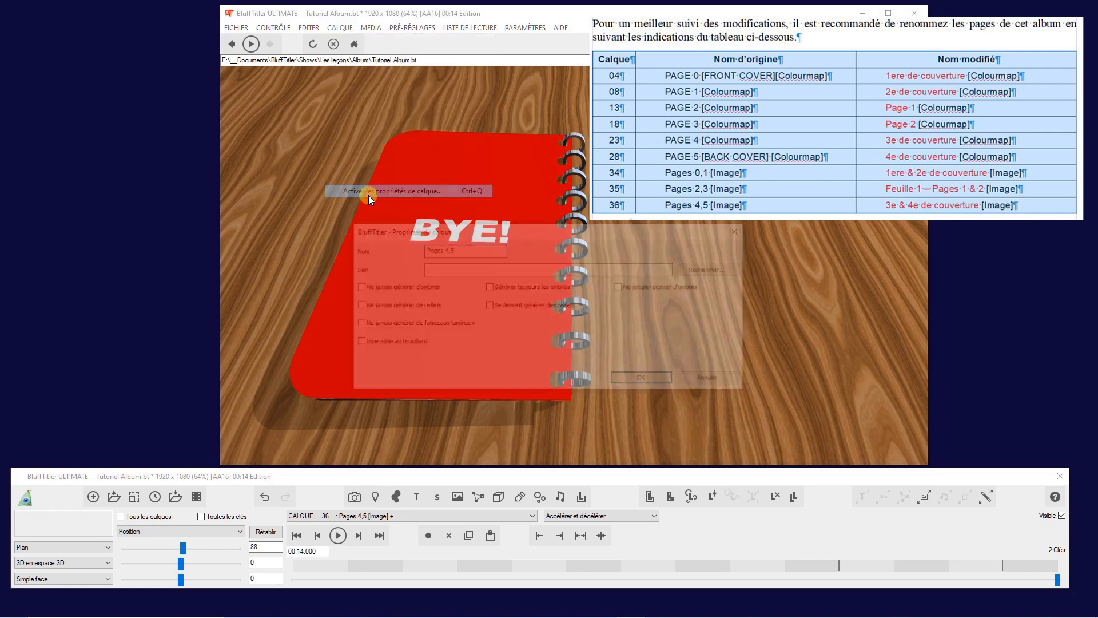
{"action": "double_click", "coordinate": [470, 251]}
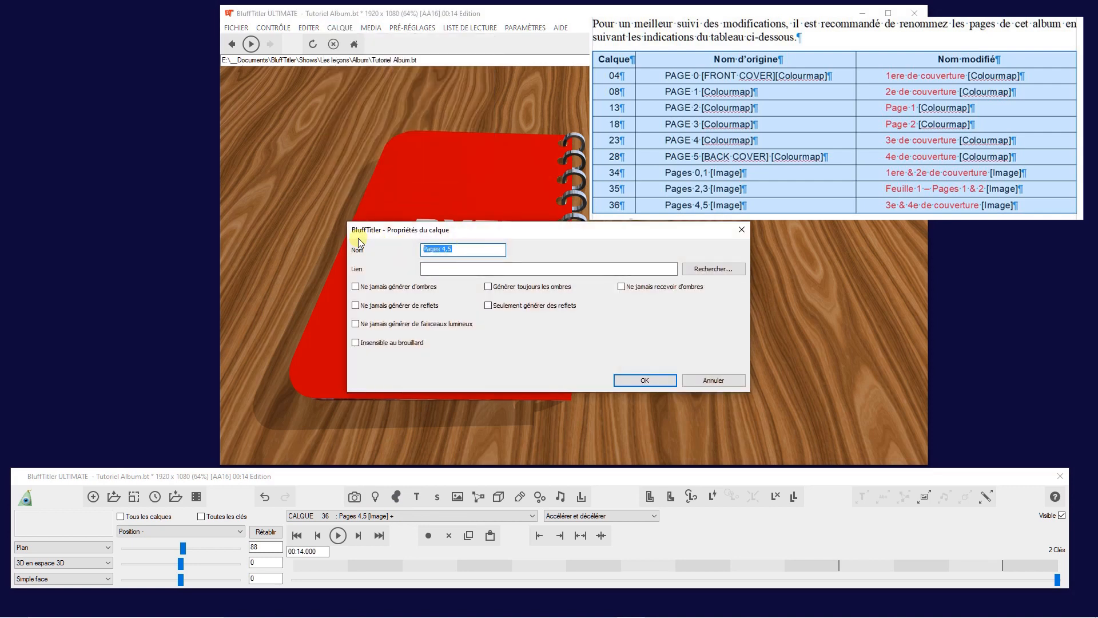
{"action": "type", "text": "3e & 4e de couverture"}
{"action": "left_click", "coordinate": [662, 380]}
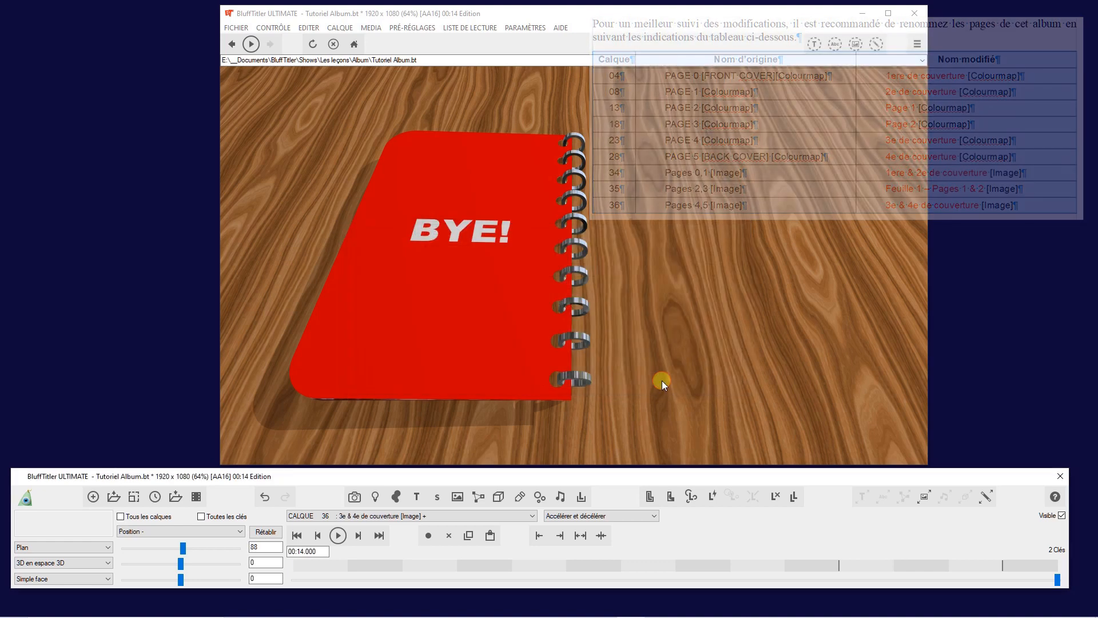
- Review the renamed layers and select text layer 07, "PAGE FLIPPER DEMO II", for editing
{"action": "left_click", "coordinate": [412, 517]}
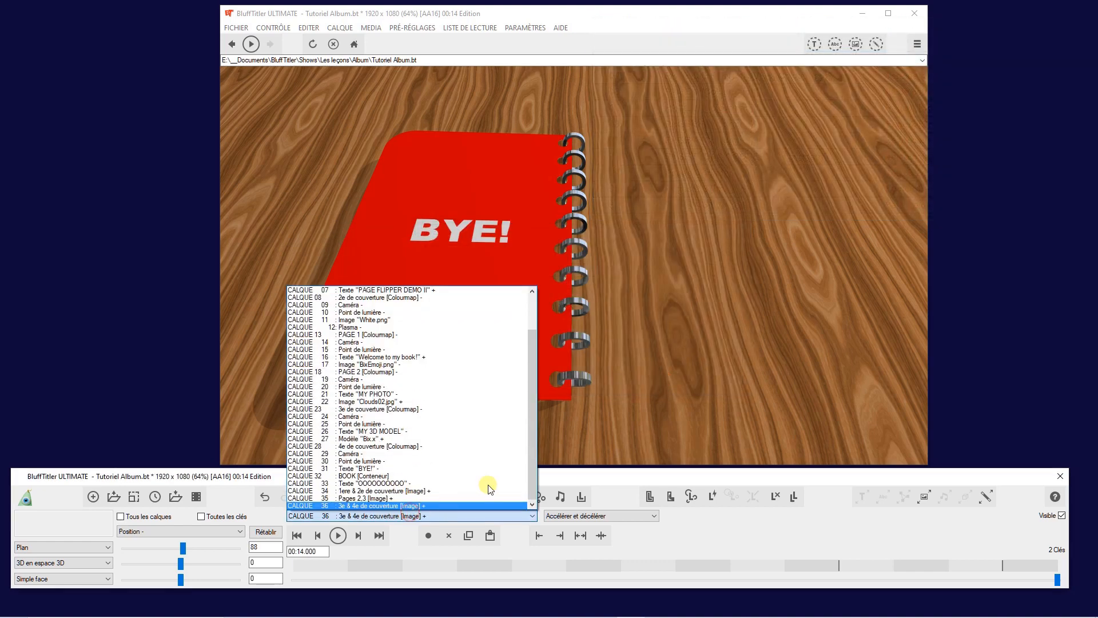
{"action": "mouse_move", "coordinate": [534, 455]}
{"action": "left_mouse_down"}
{"action": "mouse_move", "coordinate": [532, 392]}
{"action": "mouse_move", "coordinate": [537, 463]}
{"action": "left_mouse_up"}
{"action": "left_click", "coordinate": [791, 341]}
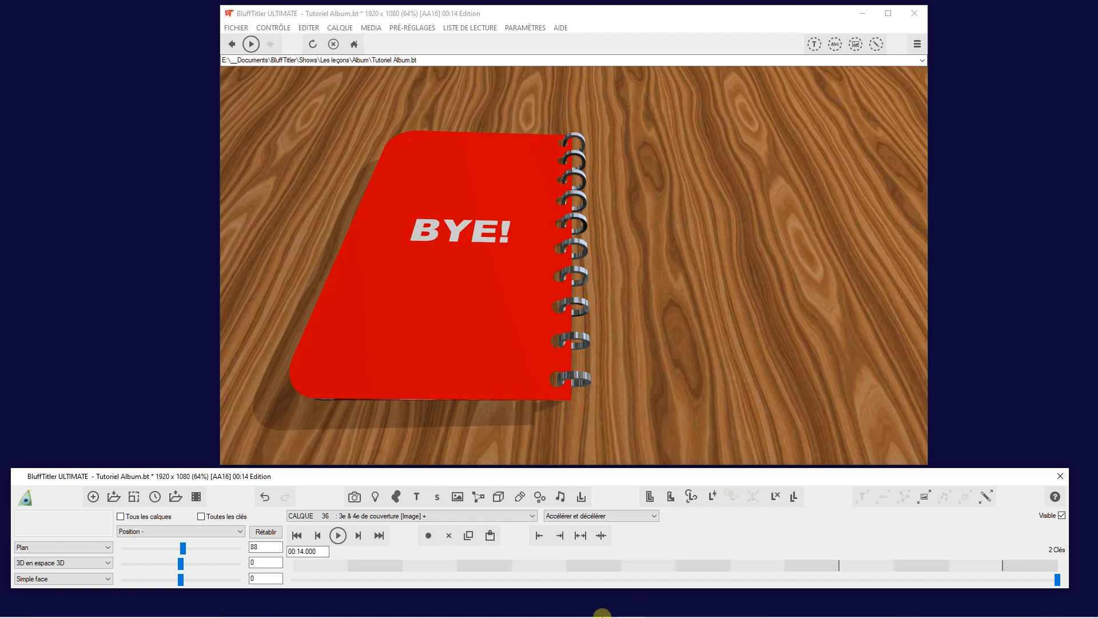
{"action": "left_click", "coordinate": [404, 516]}
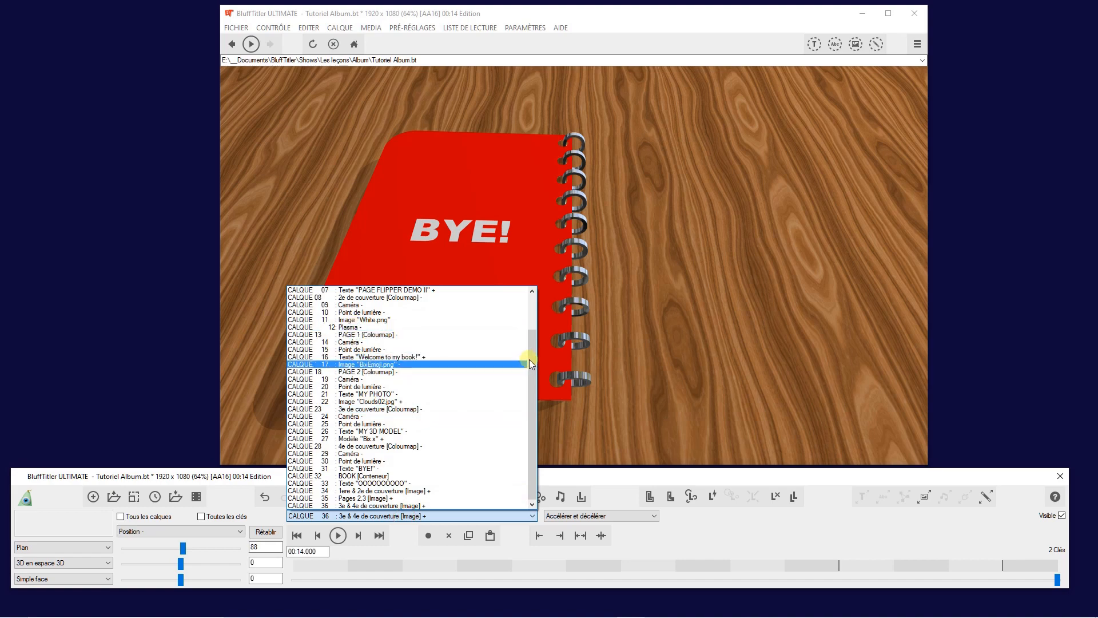
{"action": "left_click_drag", "start_coordinate": [530, 359], "coordinate": [486, 309]}
{"action": "scroll", "coordinate": [397, 320], "scroll_direction": "down", "scroll_amount": 1}
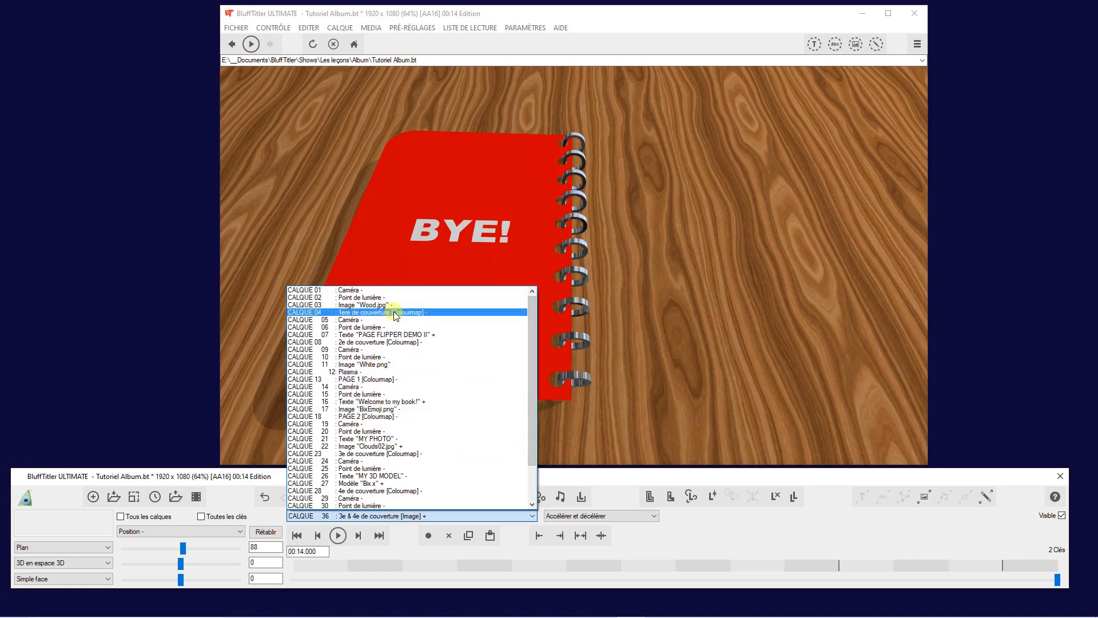
{"action": "left_click", "coordinate": [393, 312]}
{"action": "left_click", "coordinate": [385, 516]}
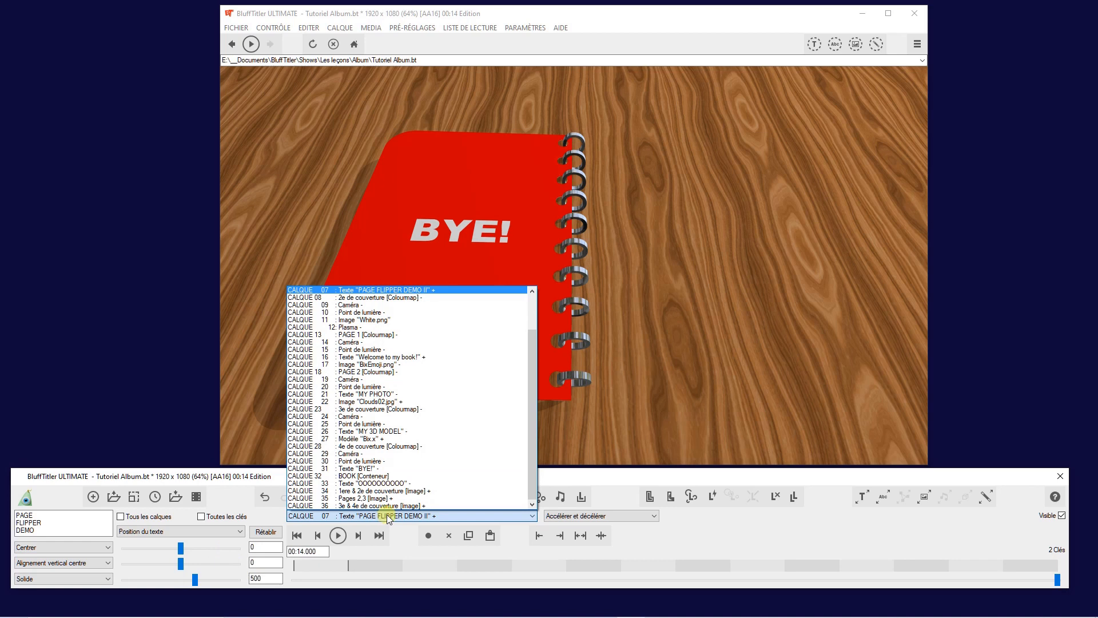
{"action": "left_click", "coordinate": [398, 290]}
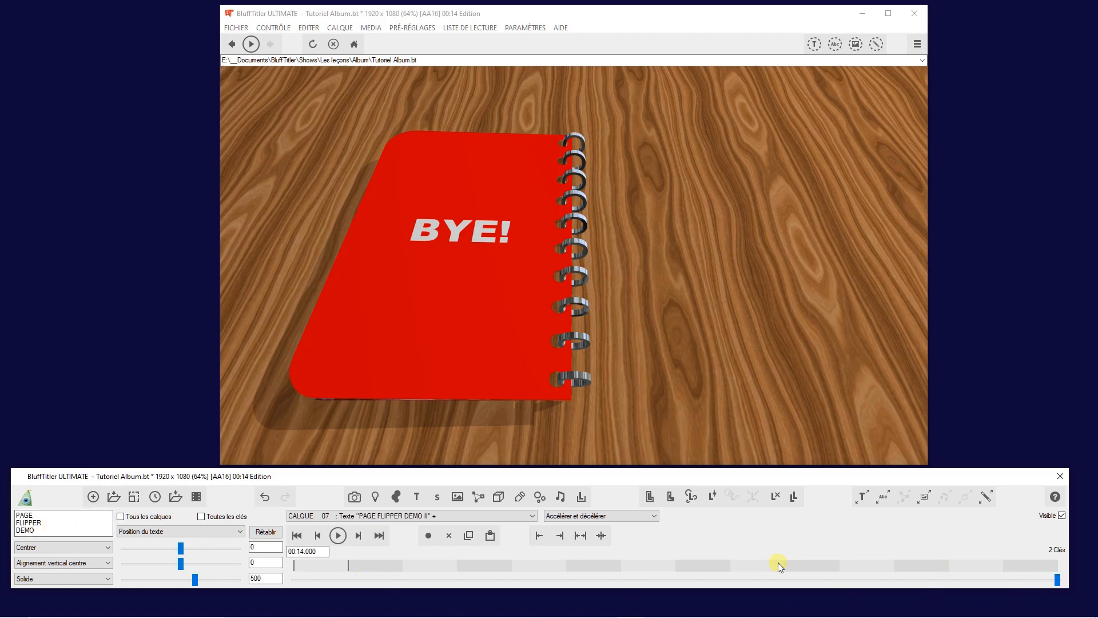
- Return to the start of the show and move the time position to the text layer's second key, about 1 s
{"action": "left_click", "coordinate": [298, 536]}
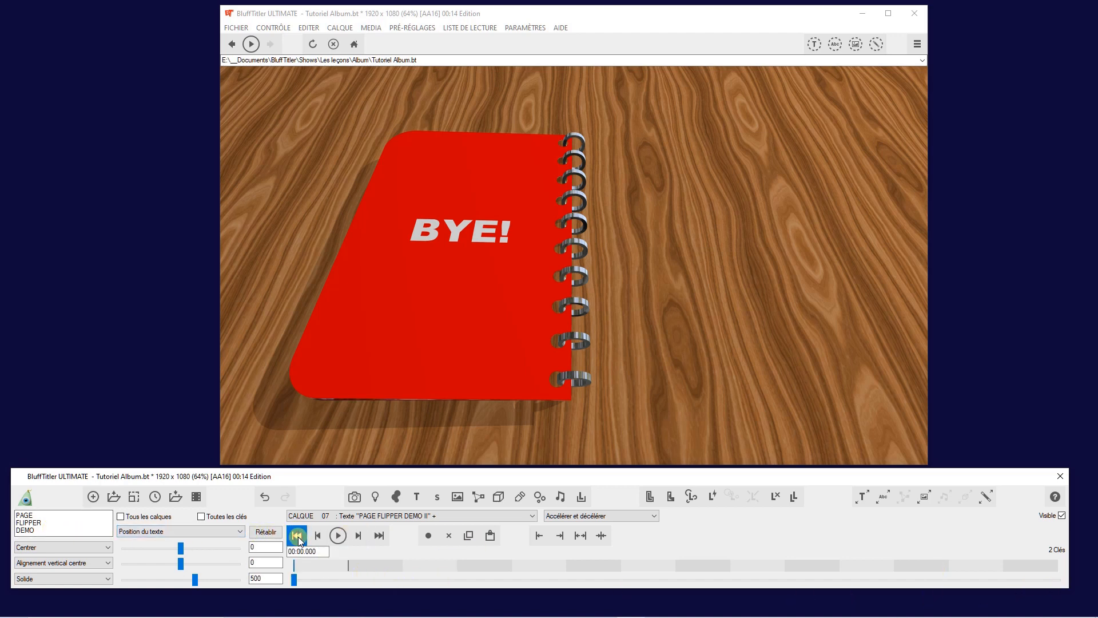
{"action": "left_click_drag", "start_coordinate": [294, 580], "coordinate": [349, 583]}
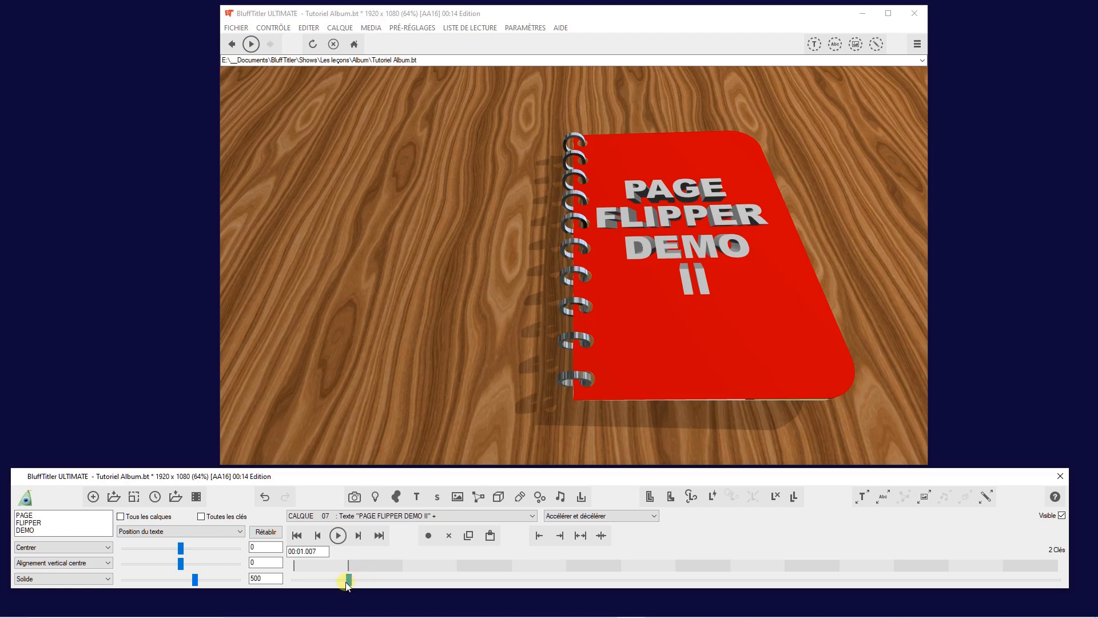
{"action": "mouse_move", "coordinate": [346, 582]}
{"action": "left_mouse_down"}
{"action": "mouse_move", "coordinate": [283, 573]}
{"action": "mouse_move", "coordinate": [350, 568]}
{"action": "left_mouse_up"}
{"action": "left_click", "coordinate": [450, 536]}
{"action": "left_click", "coordinate": [449, 537]}
{"action": "left_click", "coordinate": [273, 531]}
{"action": "left_click", "coordinate": [265, 498]}
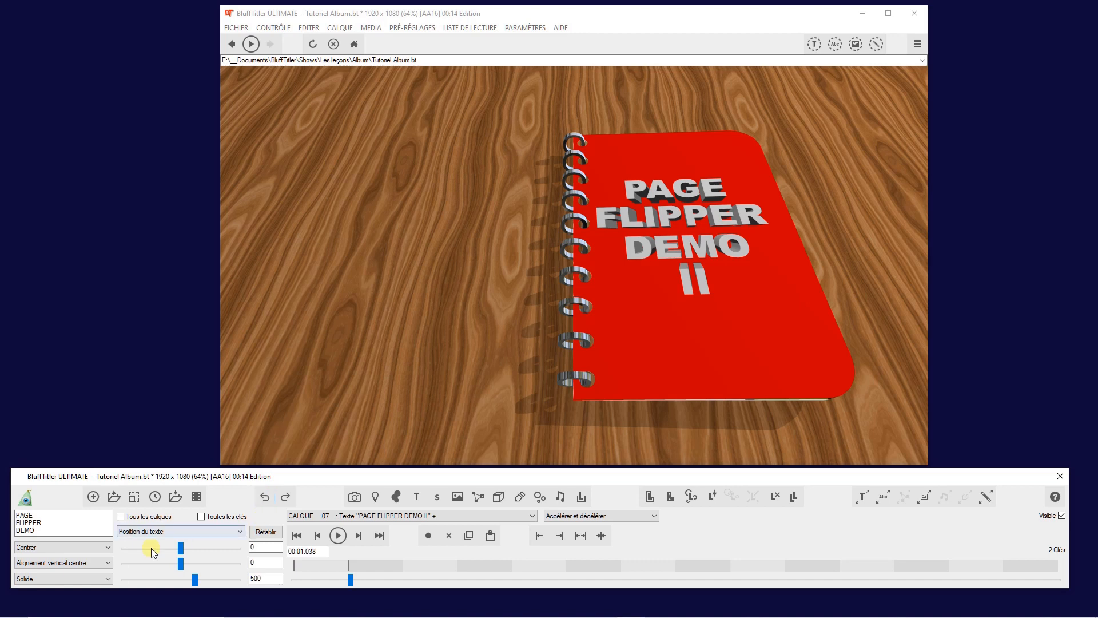
- Replace the front cover's text with "Premère", "de" and "couverture" on three separate lines
{"action": "left_click", "coordinate": [75, 531]}
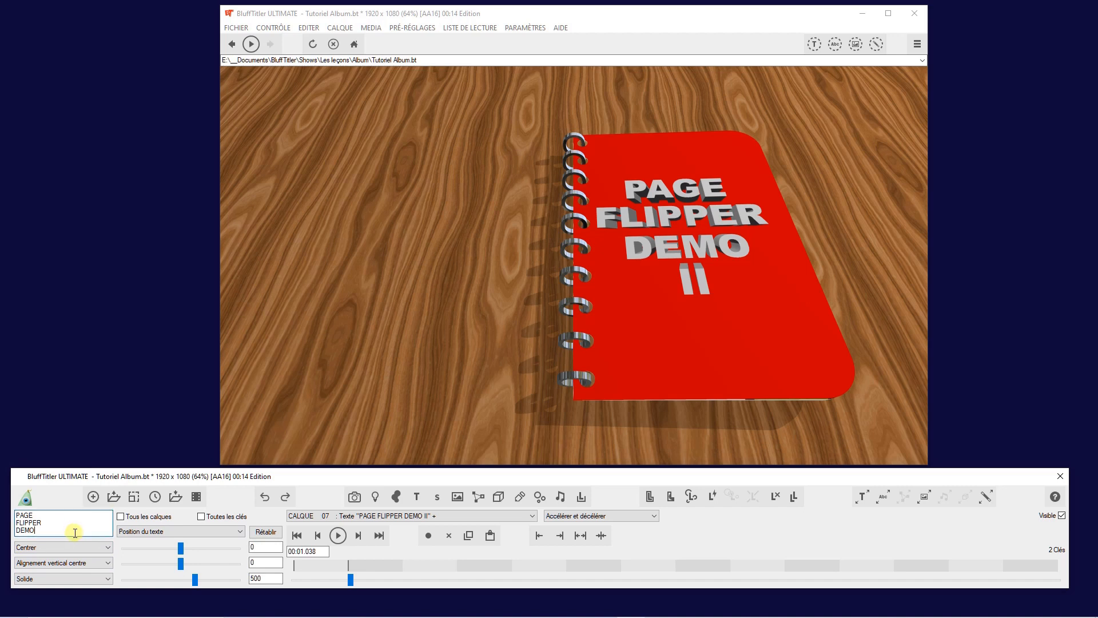
{"action": "key", "text": "ctrl+a"}
{"action": "type", "text": "Premi"}
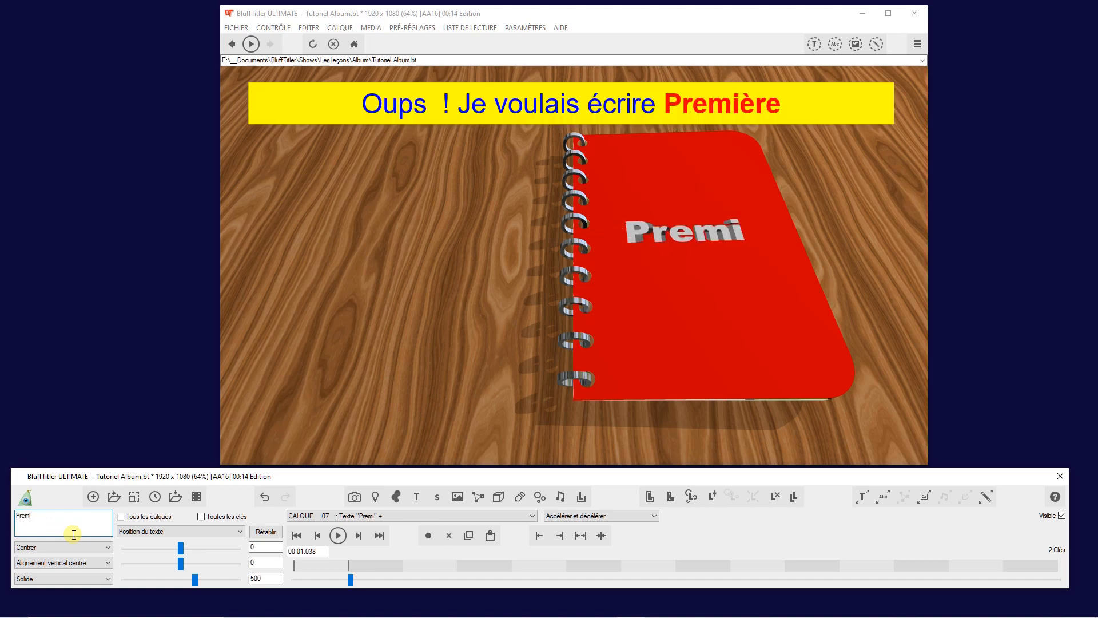
{"action": "key", "text": "BackSpace"}
{"action": "type", "text": "ère"}
{"action": "key", "text": "Return"}
{"action": "type", "text": "de"}
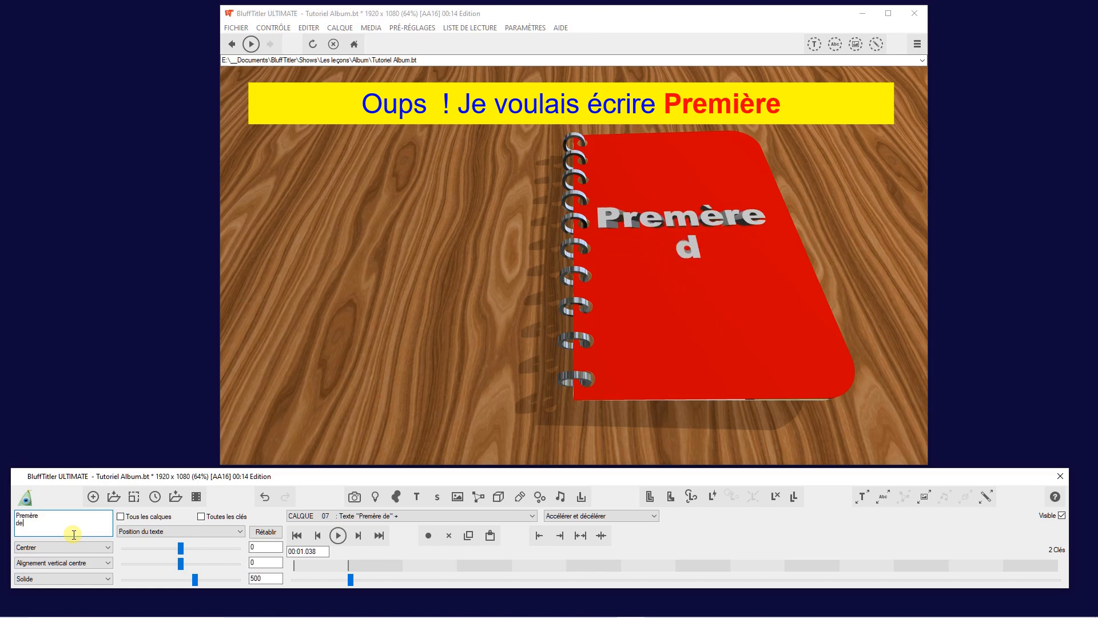
{"action": "key", "text": "Return"}
{"action": "type", "text": "couverture"}
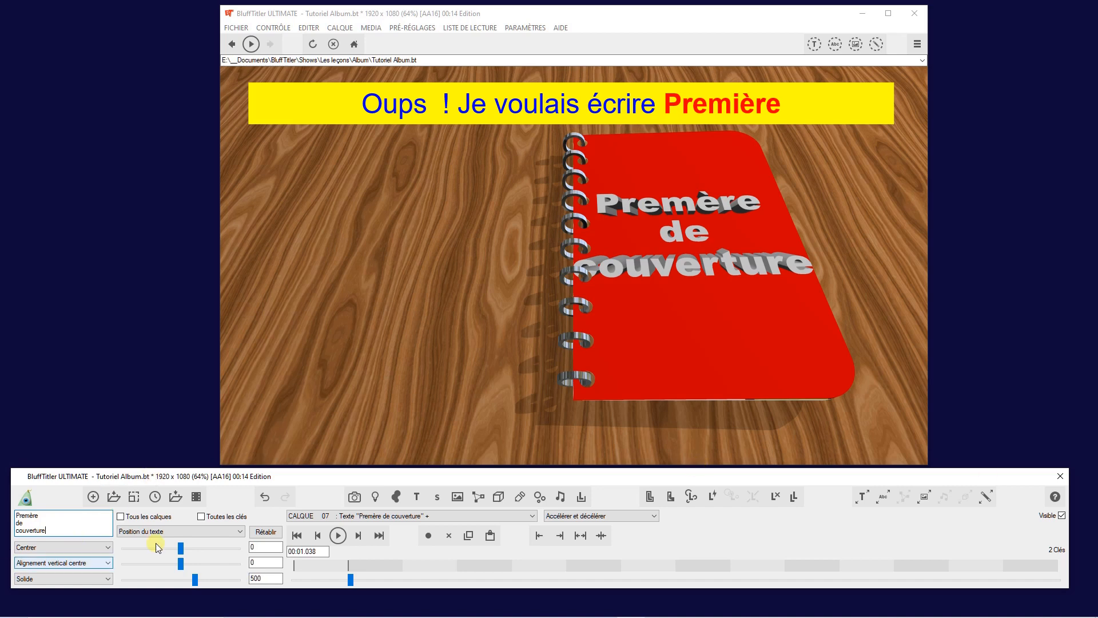
- Reduce the front cover text's font size (Taille de la fonte) to about 0.5252 for all keys, working from the 1 s key
{"action": "left_click", "coordinate": [163, 530]}
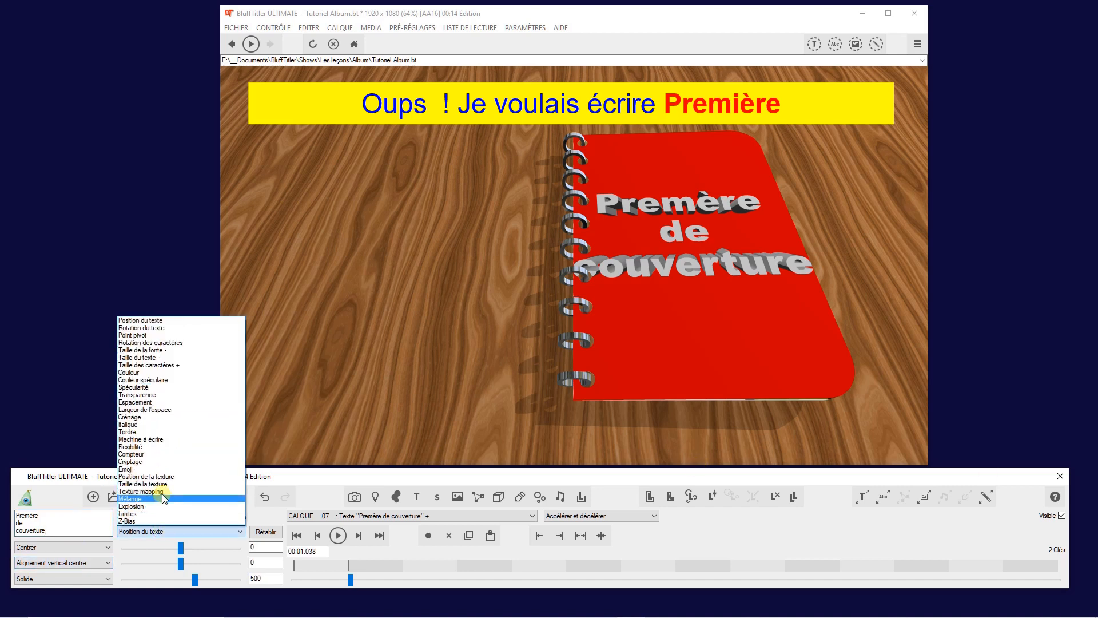
{"action": "left_click", "coordinate": [160, 350]}
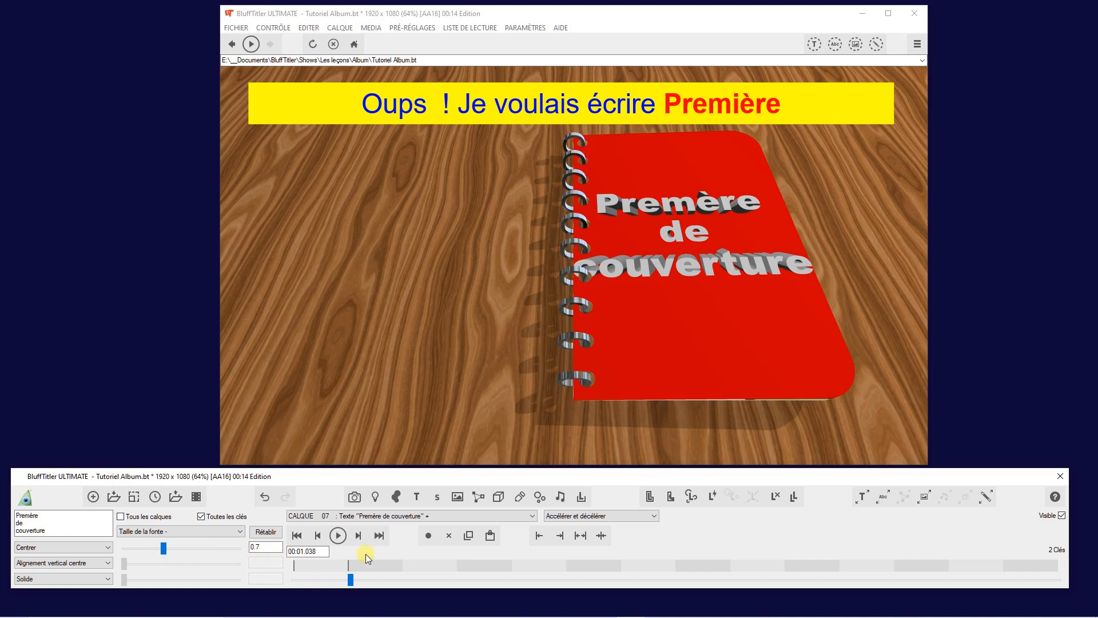
{"action": "left_click", "coordinate": [318, 536]}
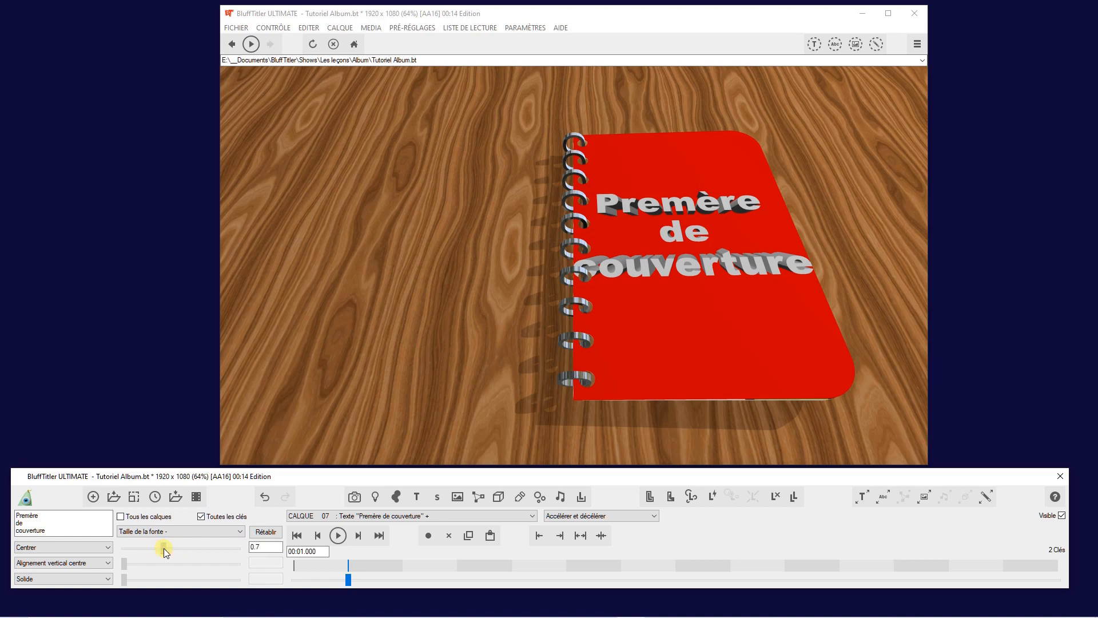
{"action": "left_click_drag", "start_coordinate": [163, 548], "coordinate": [149, 547]}
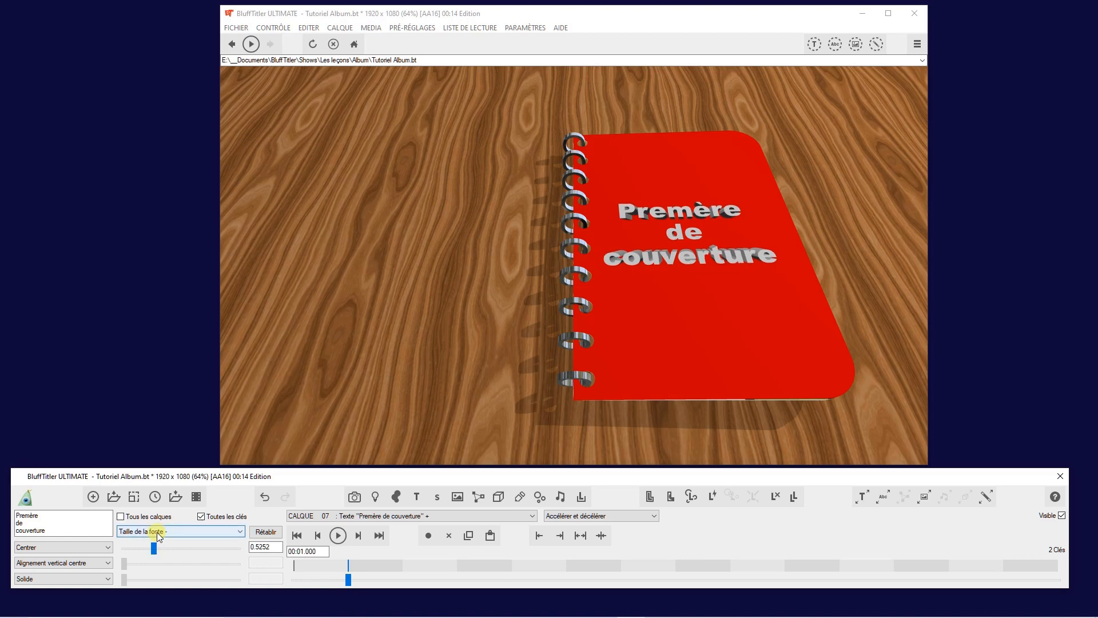
- Set the front cover text's colour (Couleur) to basic yellow (255, 255, 0) at the 1 s key
{"action": "left_click", "coordinate": [157, 531]}
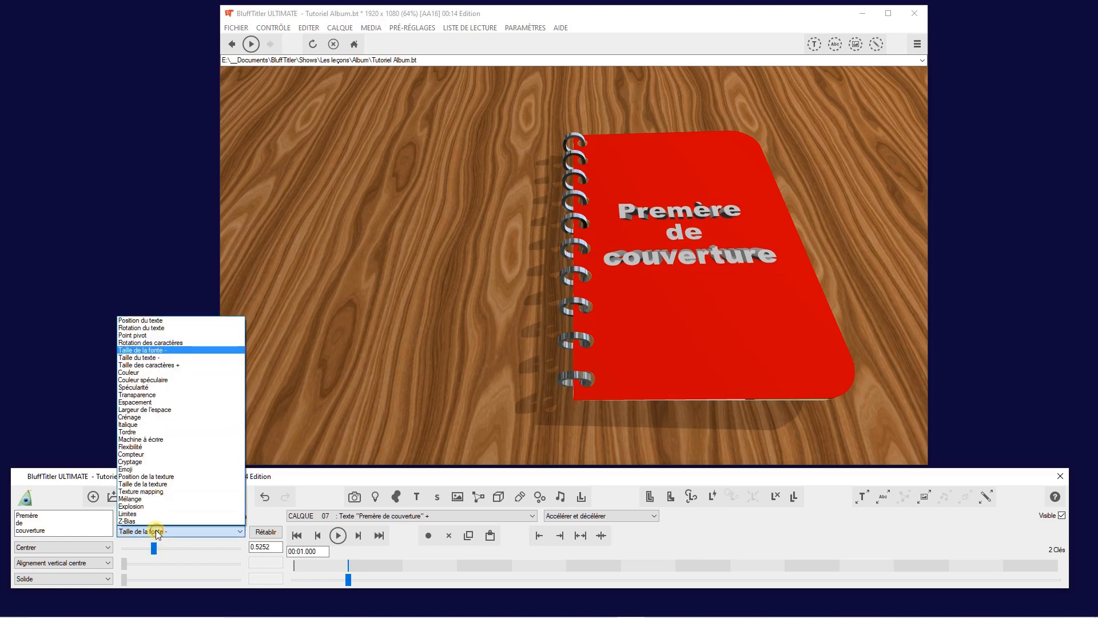
{"action": "left_click", "coordinate": [148, 373]}
{"action": "left_click", "coordinate": [149, 376]}
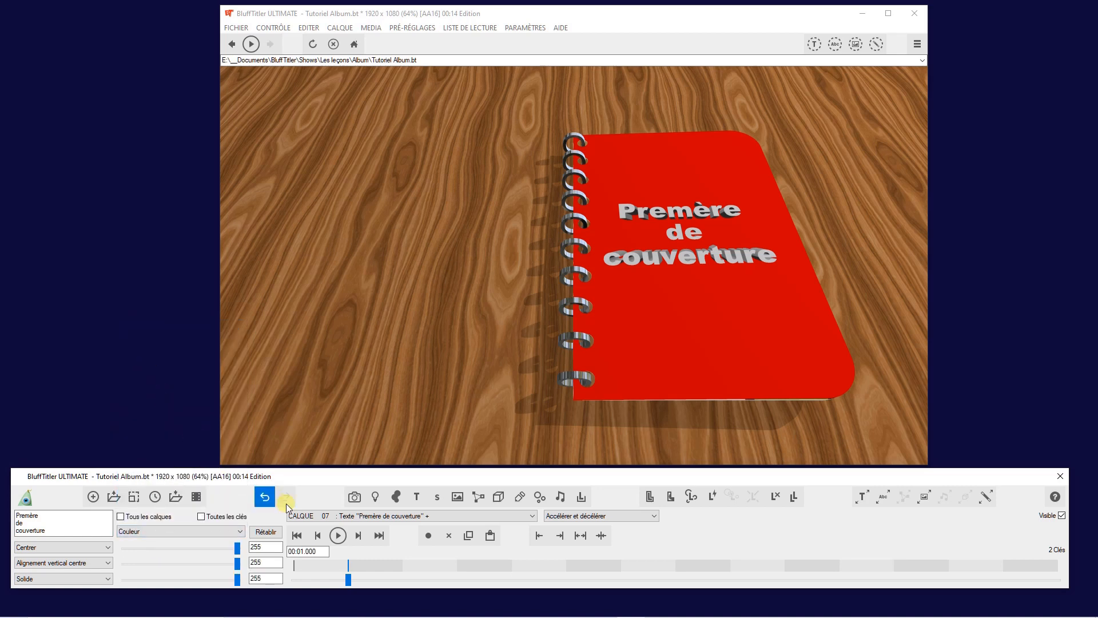
{"action": "double_click", "coordinate": [234, 565]}
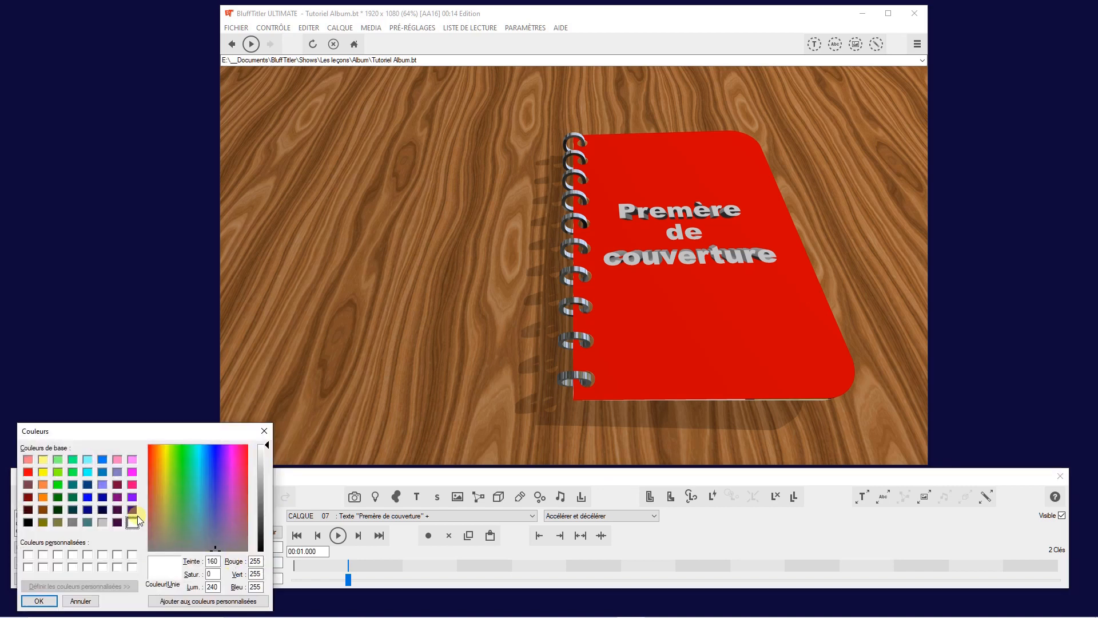
{"action": "left_click", "coordinate": [43, 471]}
{"action": "left_click", "coordinate": [39, 601]}
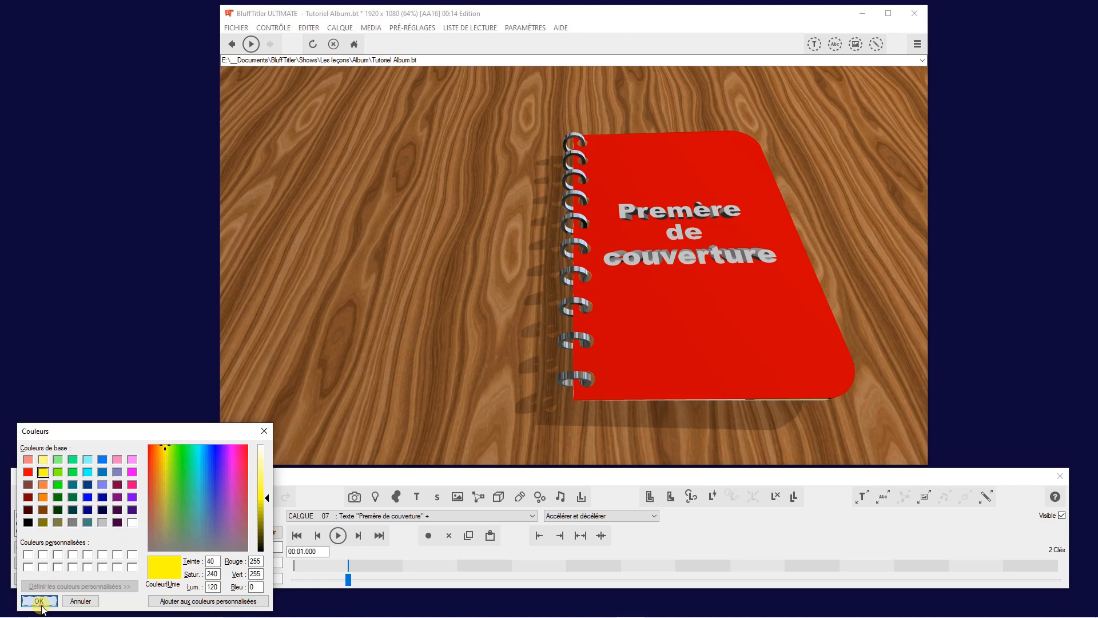
- Play the show from the start to check the cover text, and advance to about 5 s where the album is open
{"action": "left_click", "coordinate": [296, 536]}
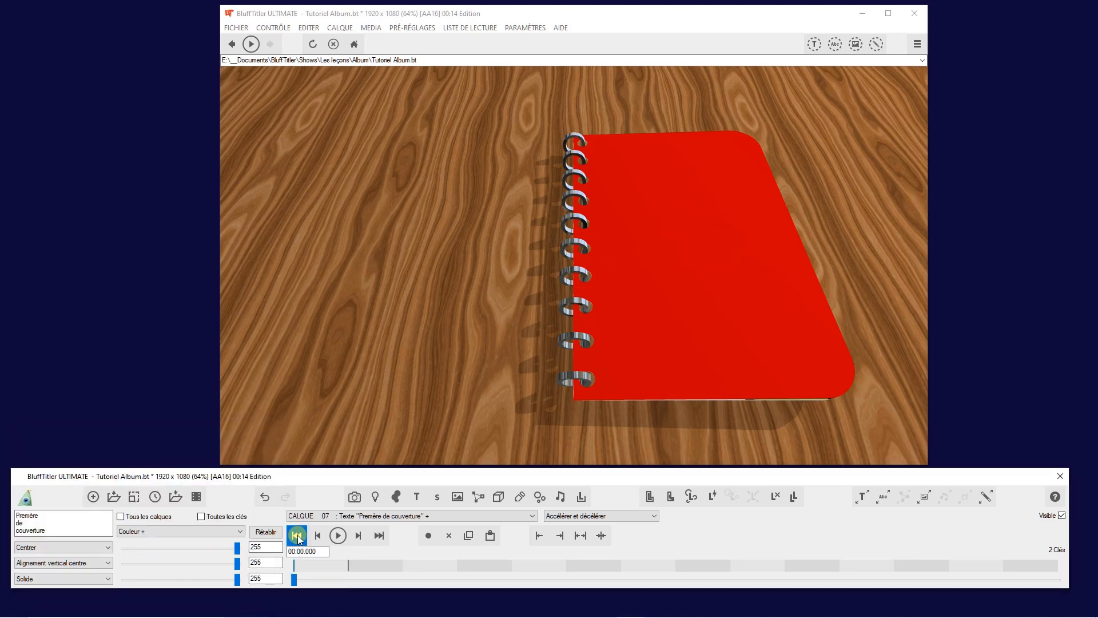
{"action": "left_click", "coordinate": [338, 535]}
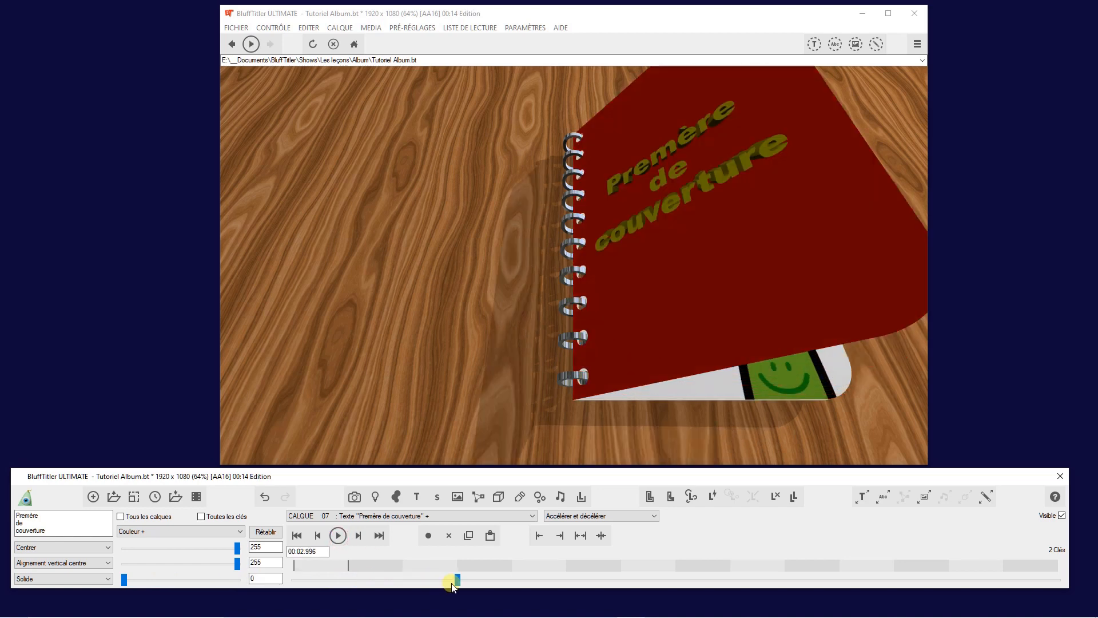
{"action": "left_click_drag", "start_coordinate": [456, 582], "coordinate": [567, 572]}
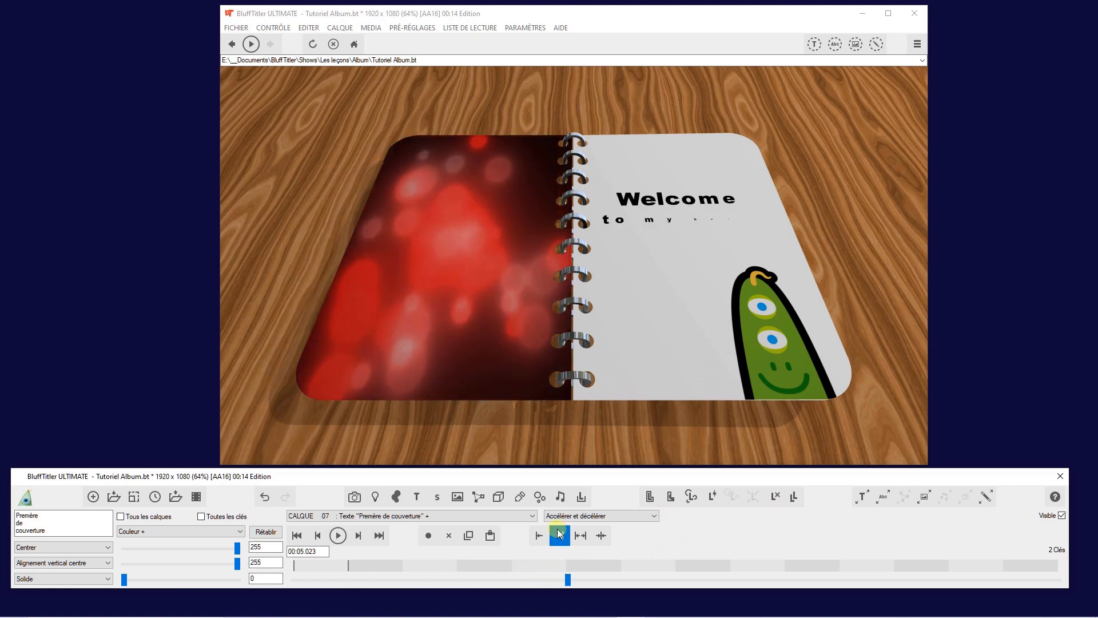
- Select layer 08, the "2e de couverture" colourmap
{"action": "left_click", "coordinate": [402, 517]}
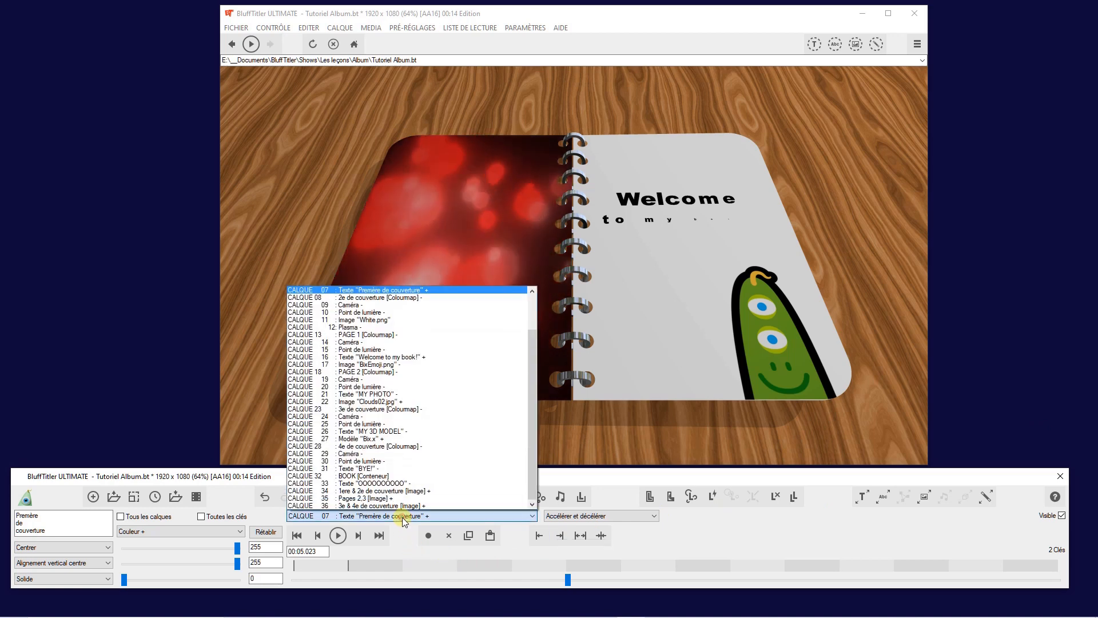
{"action": "left_click", "coordinate": [361, 298]}
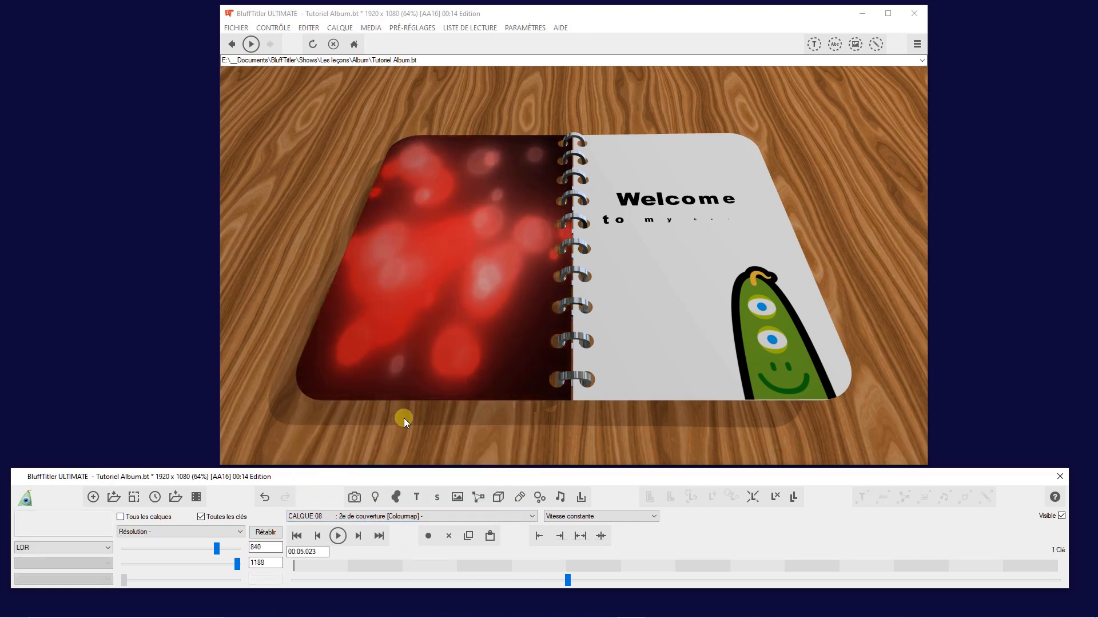
{"action": "left_click", "coordinate": [384, 517]}
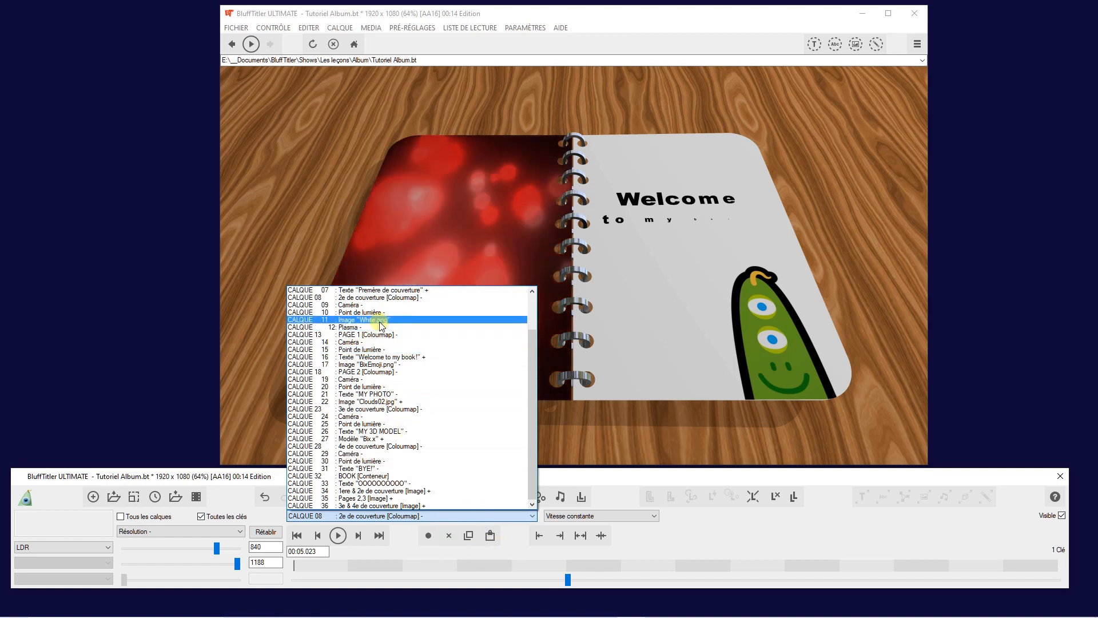
{"action": "left_click", "coordinate": [388, 298]}
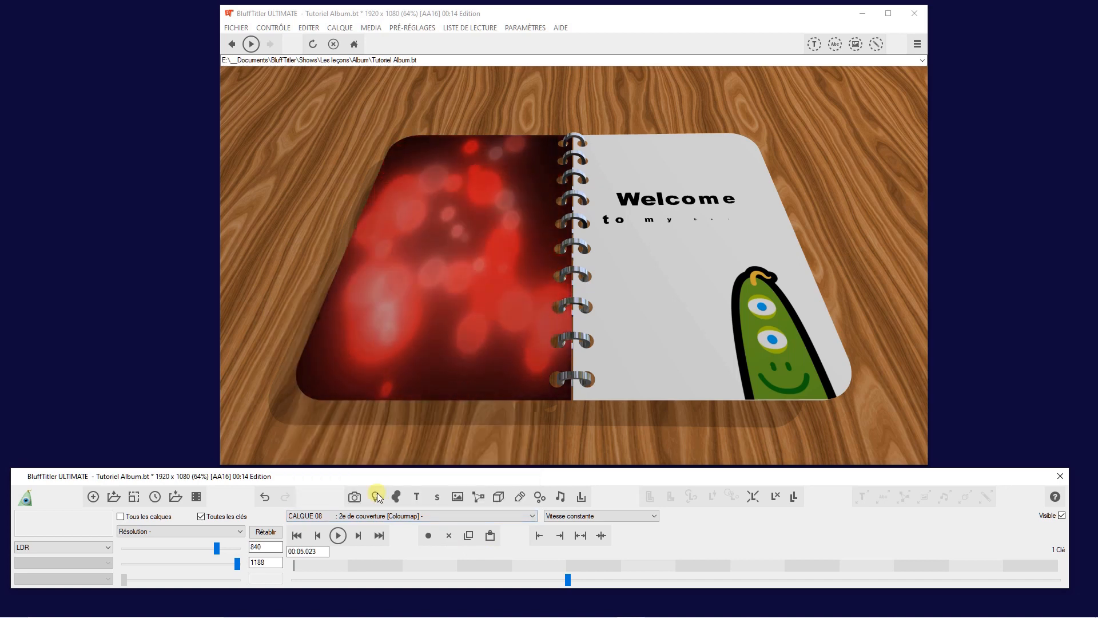
- Set the current time to 5.0 s and delete the "White.png" image and Plasma layers from the inside front cover
{"action": "left_click", "coordinate": [321, 552]}
{"action": "key", "text": "BackSpace"}
{"action": "key", "text": "BackSpace"}
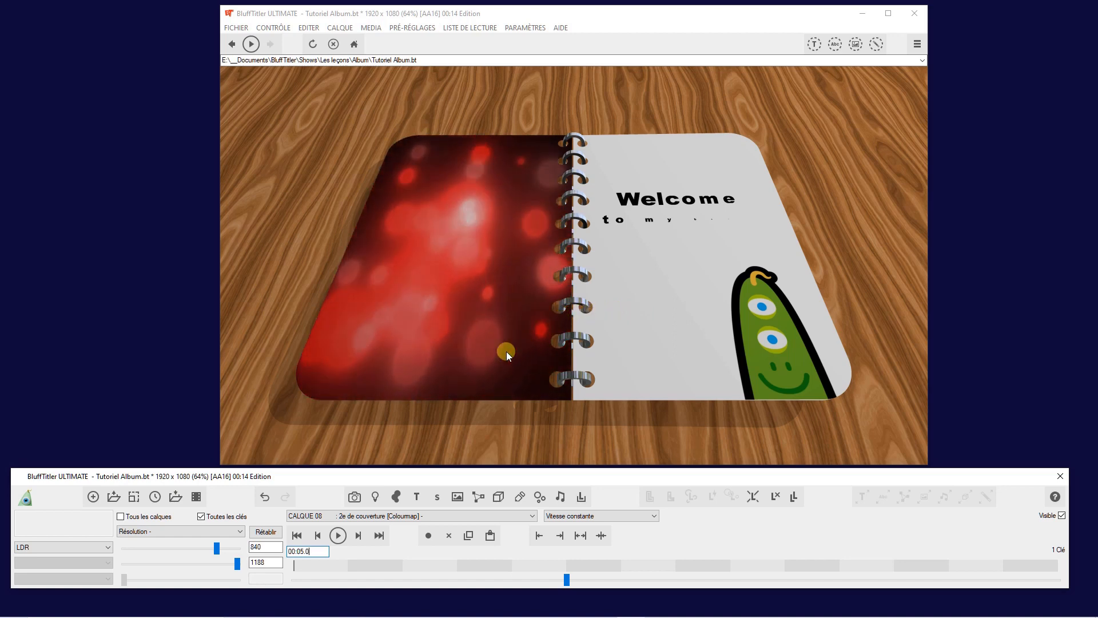
{"action": "left_click", "coordinate": [334, 518]}
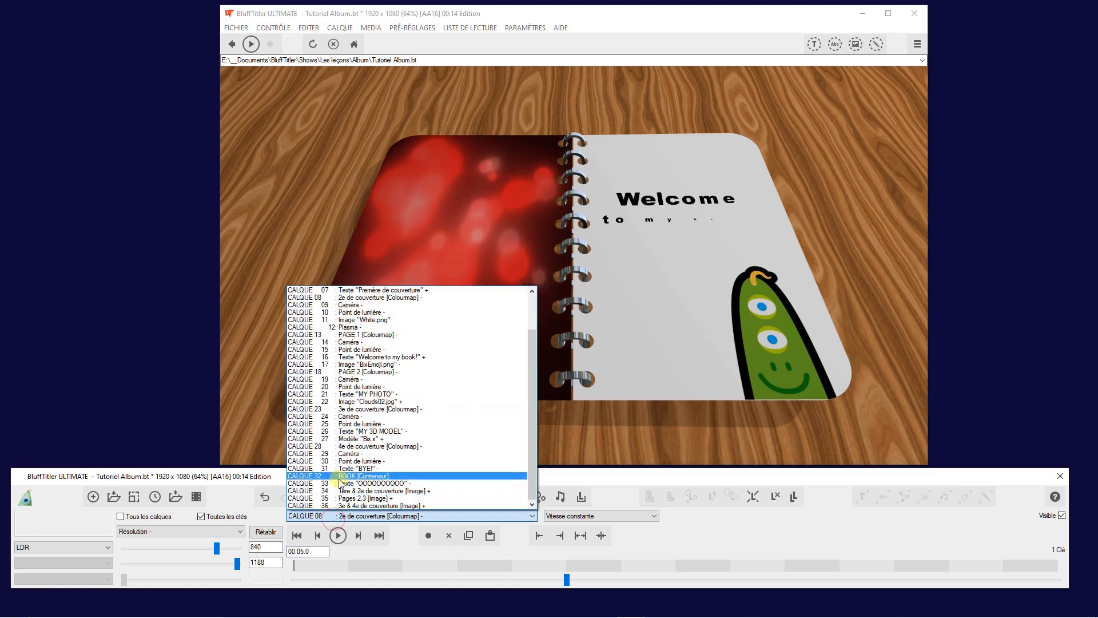
{"action": "left_click", "coordinate": [362, 320]}
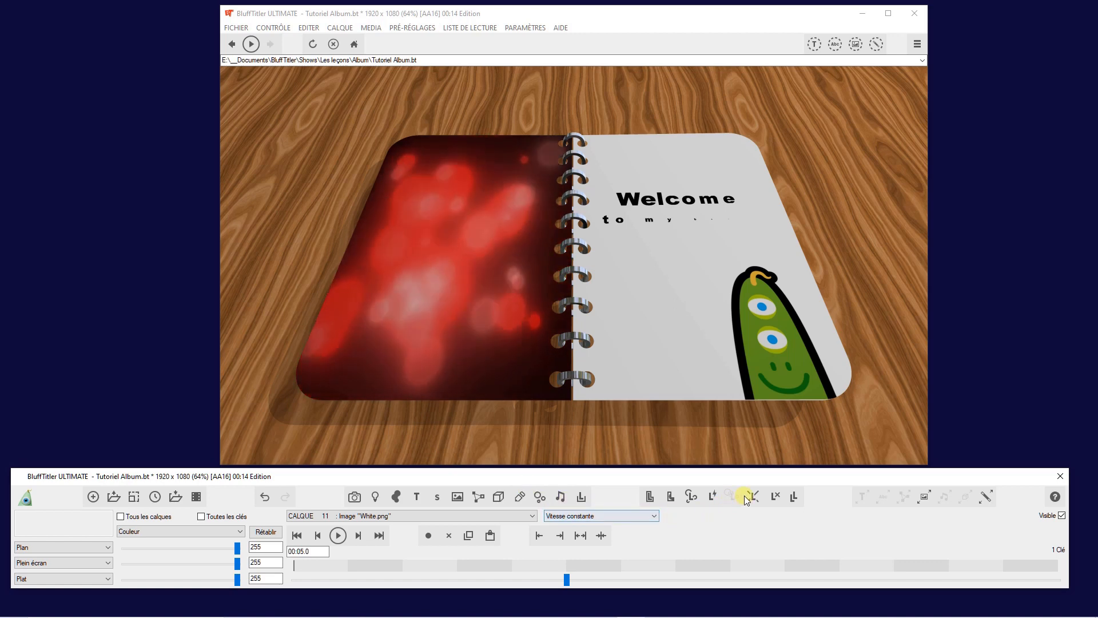
{"action": "left_click", "coordinate": [774, 497]}
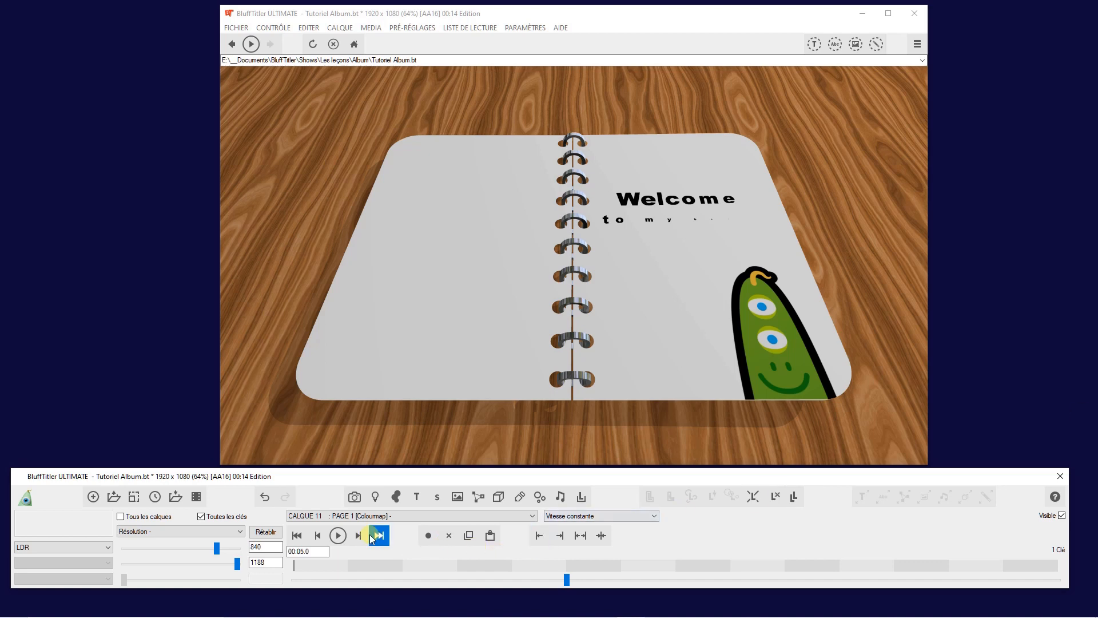
- Set the background colour (Couleur d'arrière-plan) of the "2e de couverture" colourmap to red (255, 0, 0) and delete its keys
{"action": "left_click", "coordinate": [353, 519]}
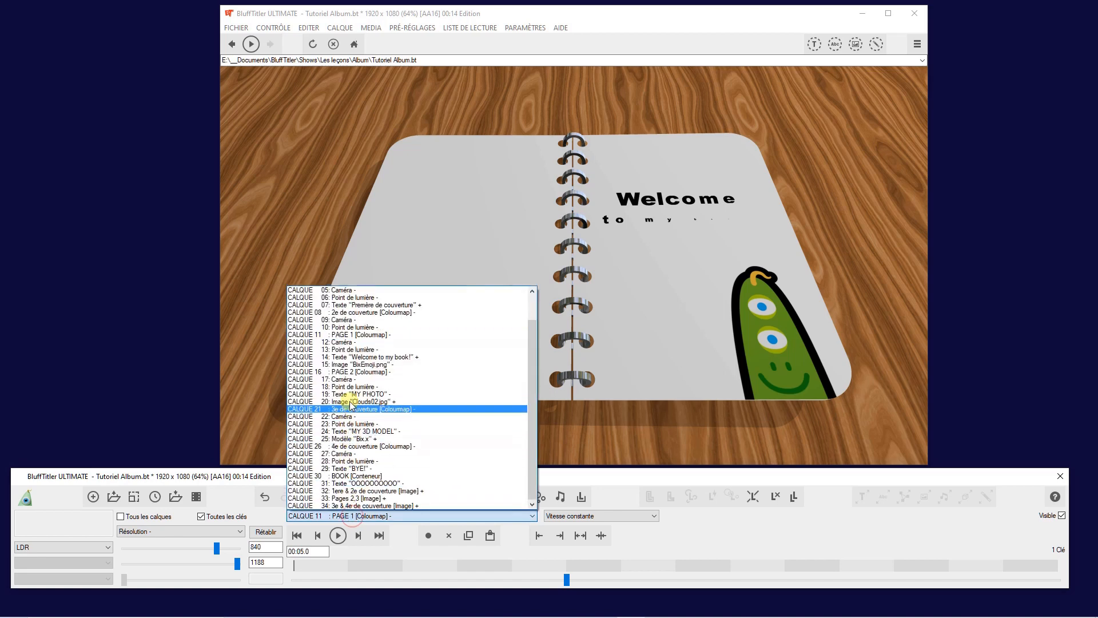
{"action": "left_click", "coordinate": [376, 312]}
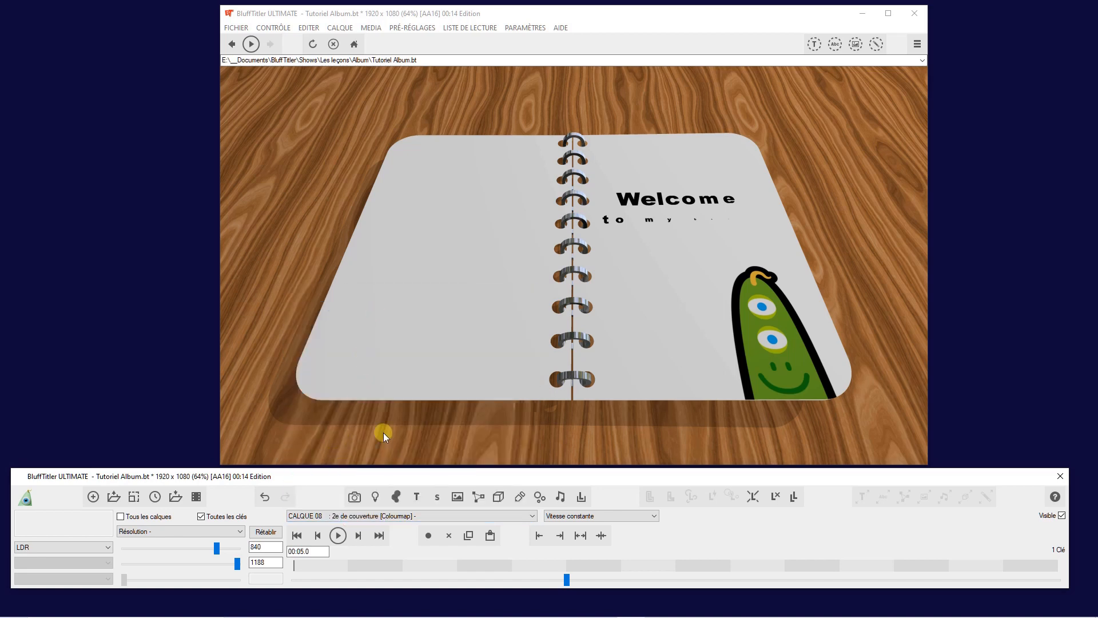
{"action": "left_click", "coordinate": [169, 530]}
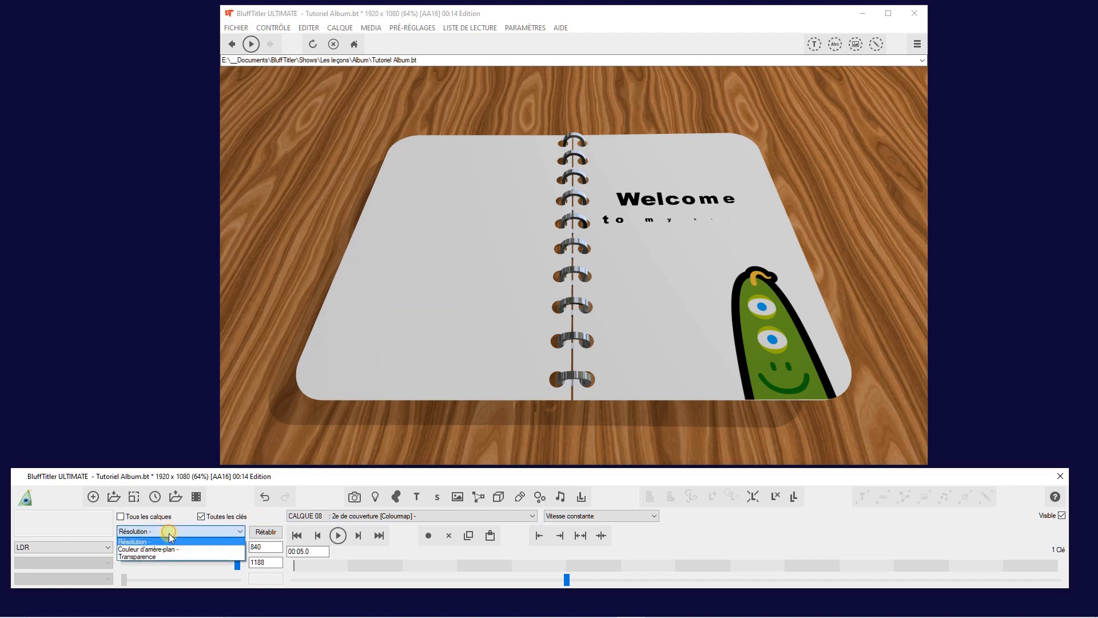
{"action": "left_click", "coordinate": [169, 549]}
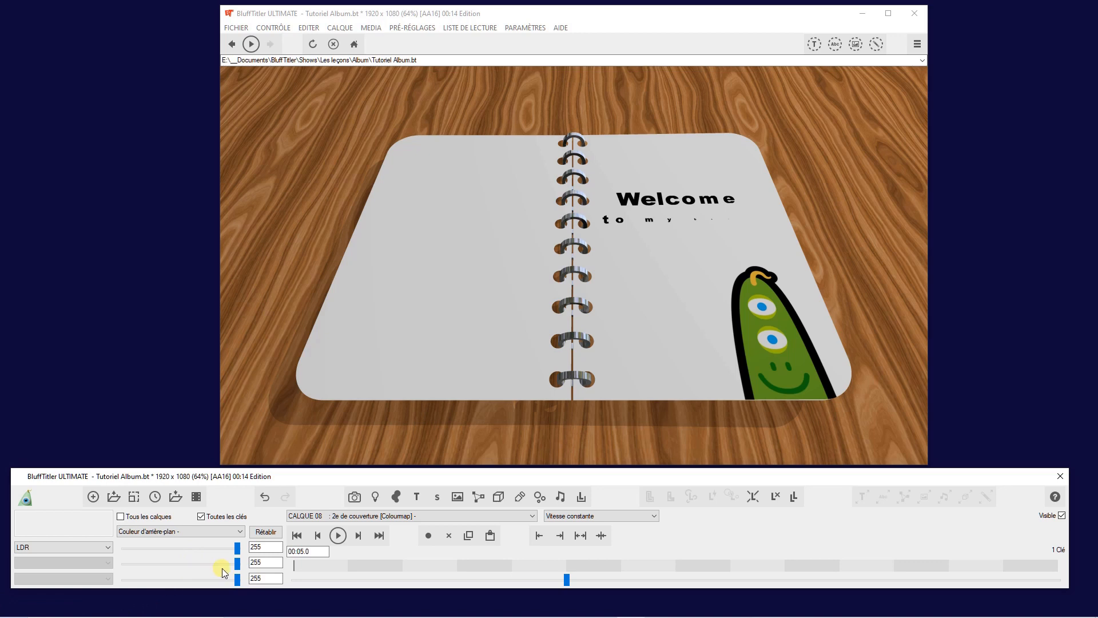
{"action": "left_click_drag", "start_coordinate": [235, 564], "coordinate": [103, 569]}
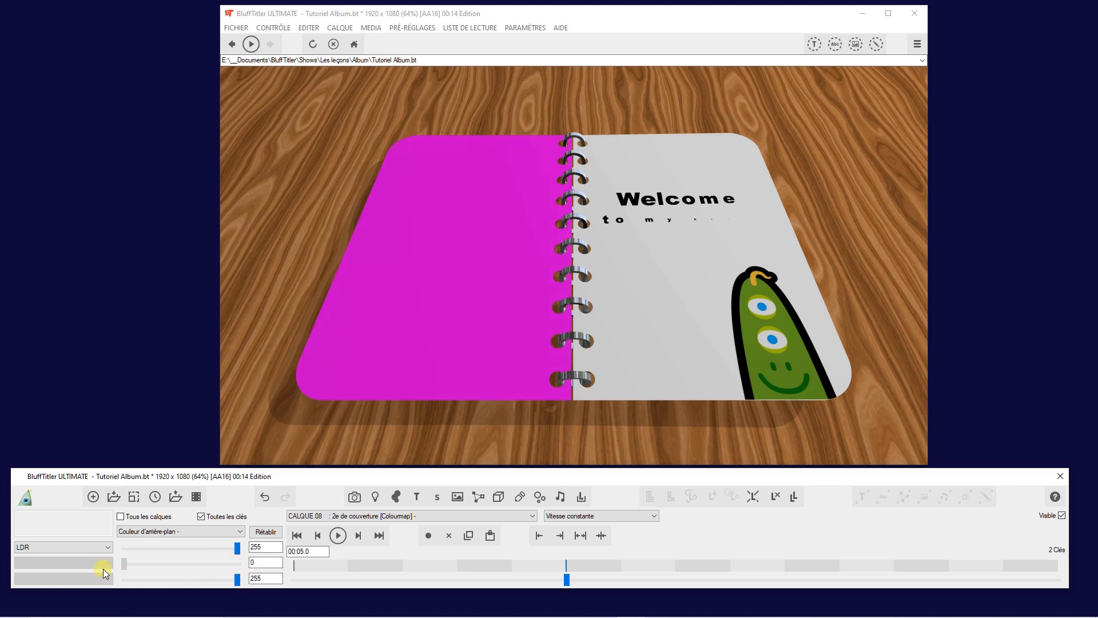
{"action": "left_click_drag", "start_coordinate": [237, 579], "coordinate": [110, 584]}
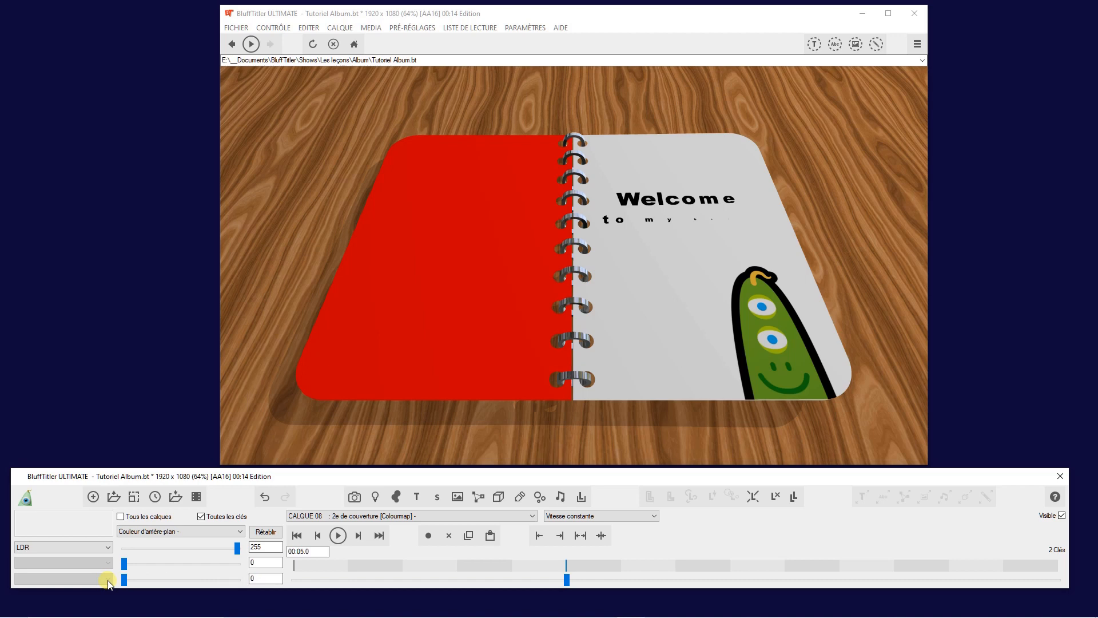
{"action": "left_click", "coordinate": [109, 580]}
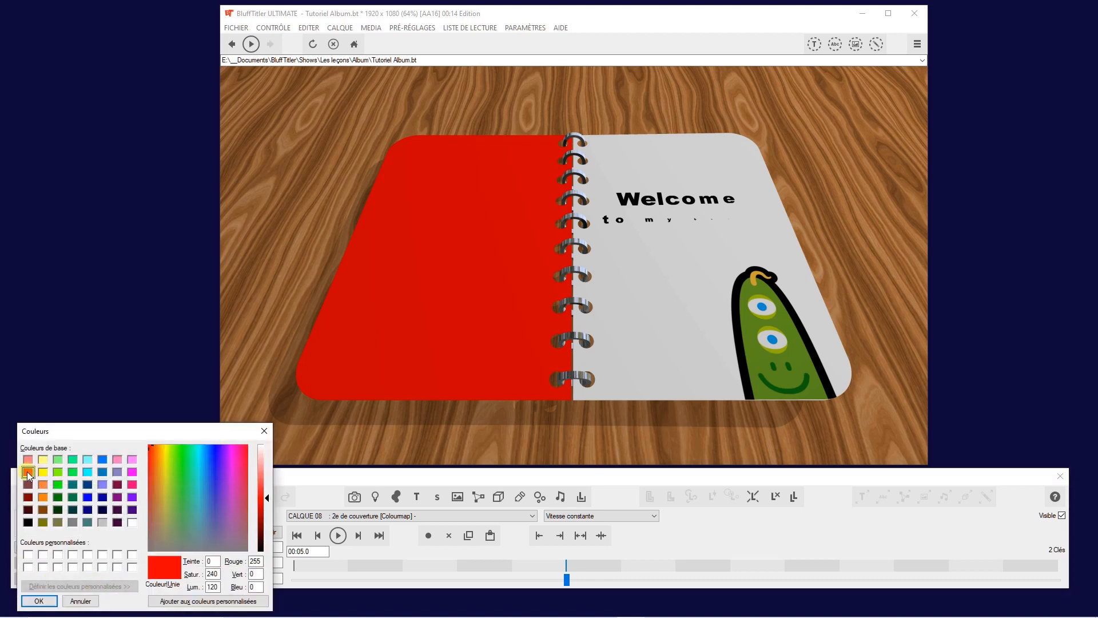
{"action": "left_click", "coordinate": [40, 601]}
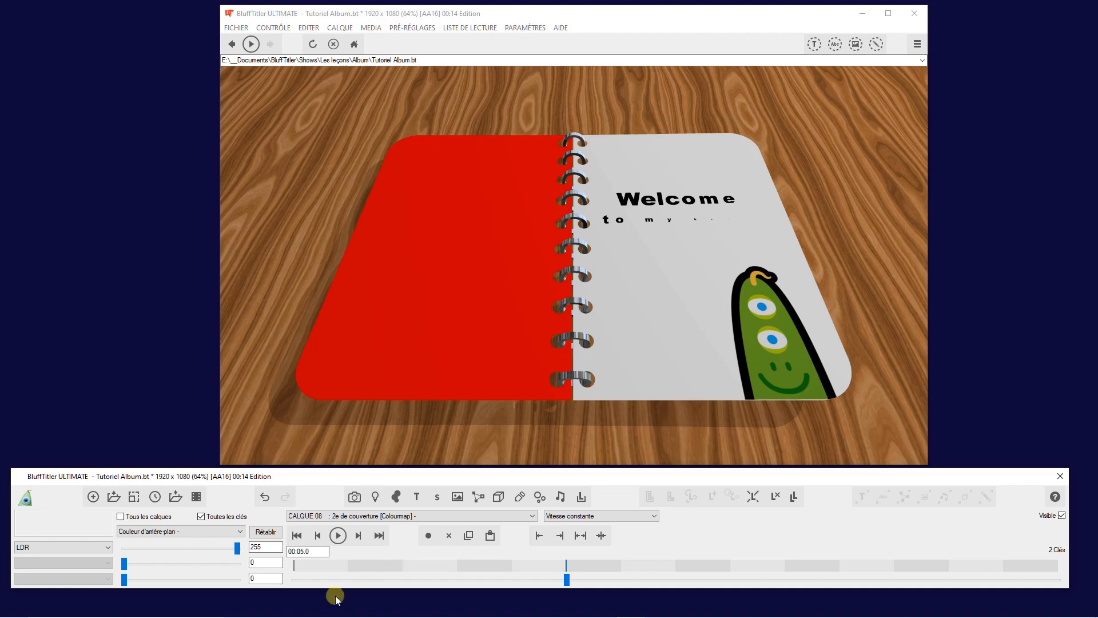
{"action": "left_click", "coordinate": [448, 536]}
- Play the show from the start to check the inside front cover, pausing at about 5.3 s with the album open
{"action": "left_click", "coordinate": [298, 537]}
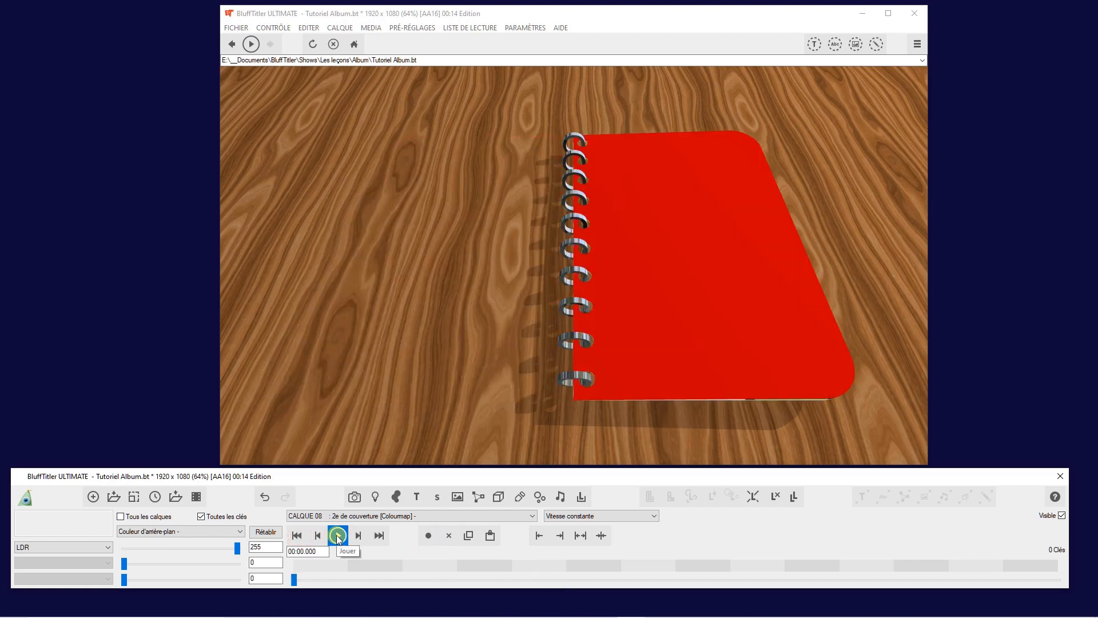
{"action": "left_click", "coordinate": [338, 537]}
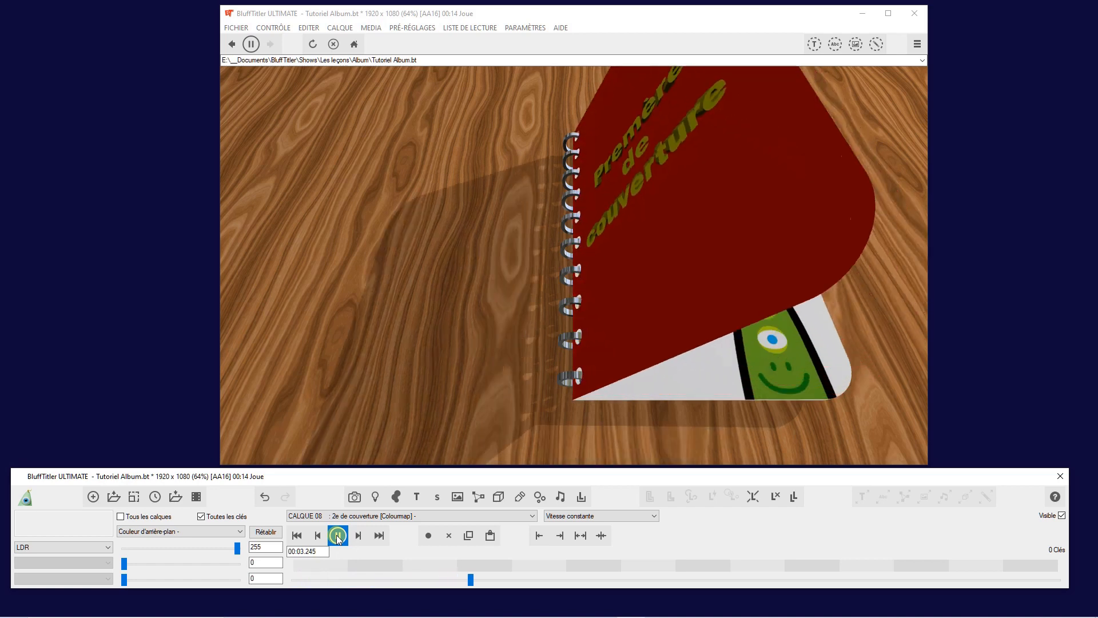
{"action": "left_click", "coordinate": [338, 537]}
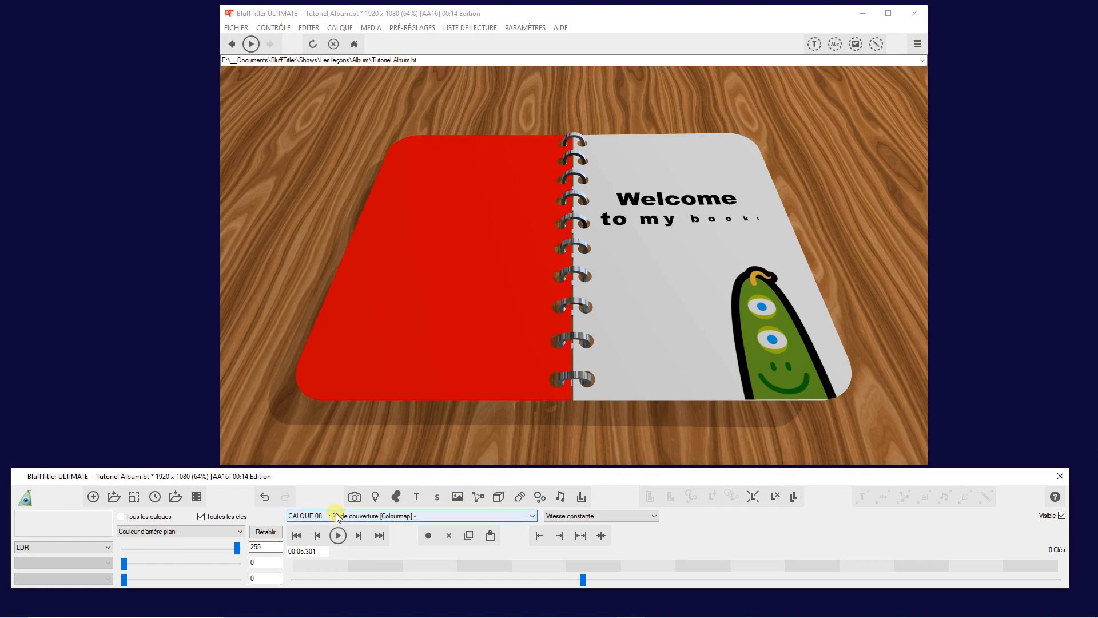
- Add a text layer attached to the "2e de couverture" colourmap and set its text to "Deuxième de couverture" on three lines
{"action": "left_click", "coordinate": [417, 496]}
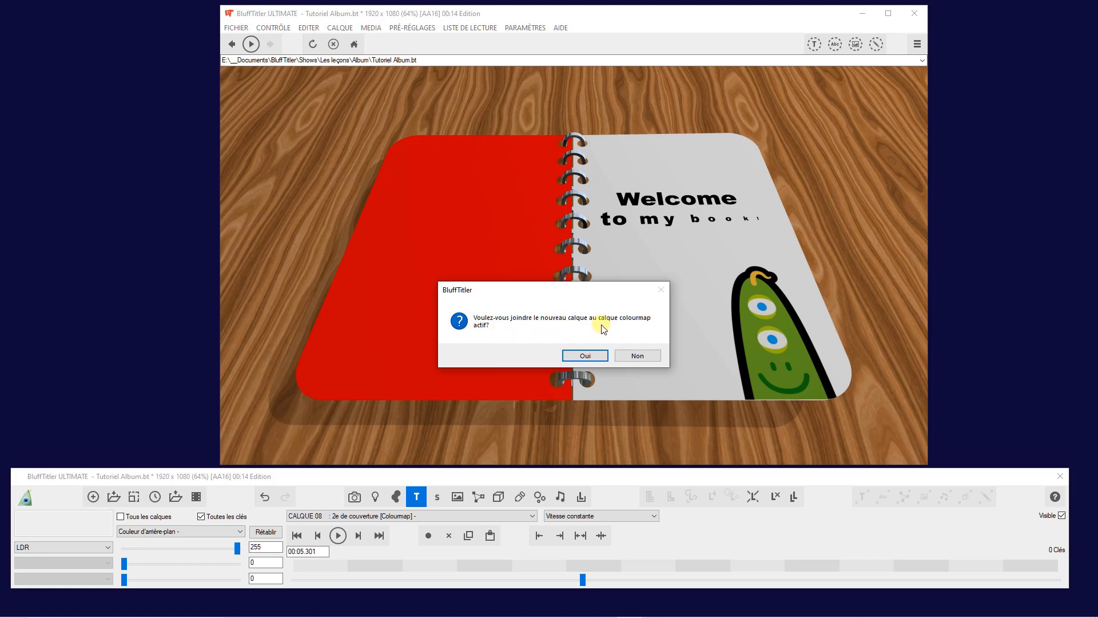
{"action": "left_click", "coordinate": [584, 356]}
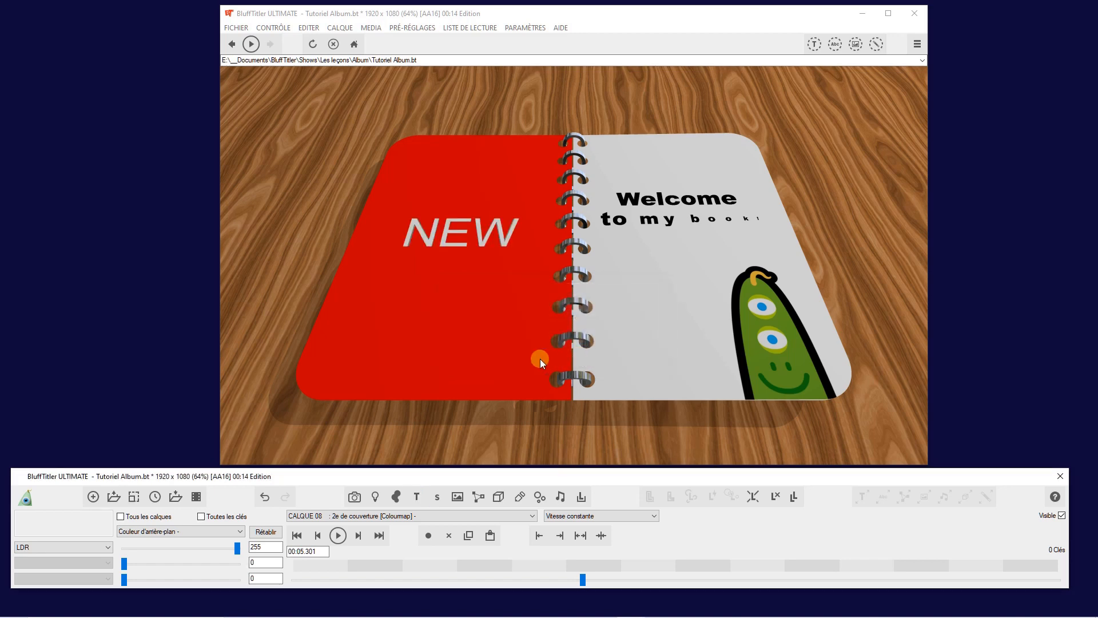
{"action": "left_click", "coordinate": [385, 517]}
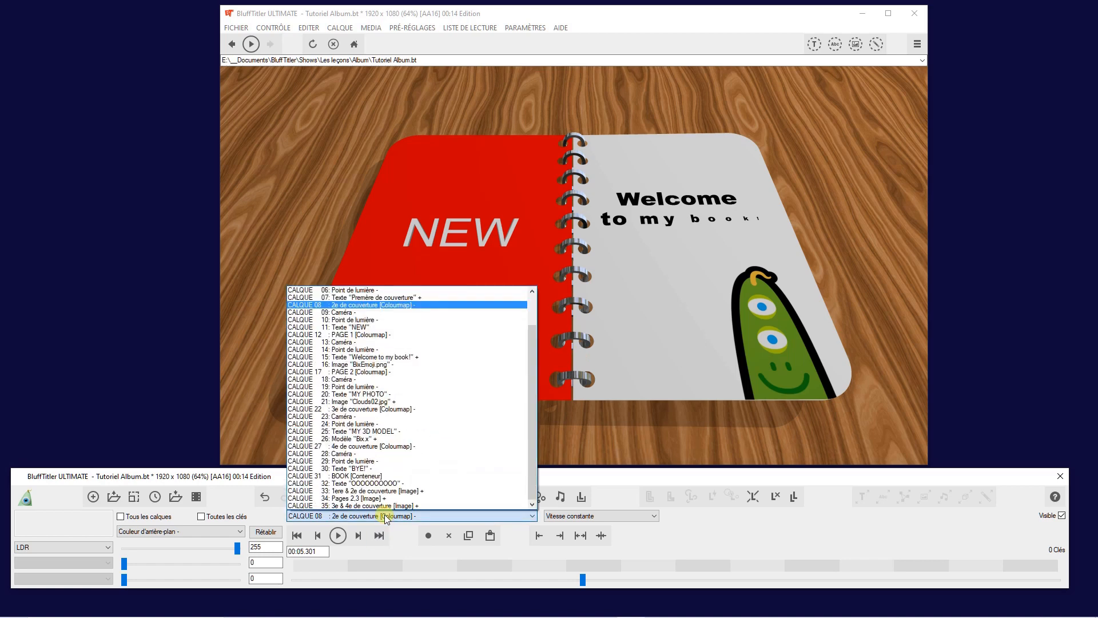
{"action": "left_click", "coordinate": [361, 327]}
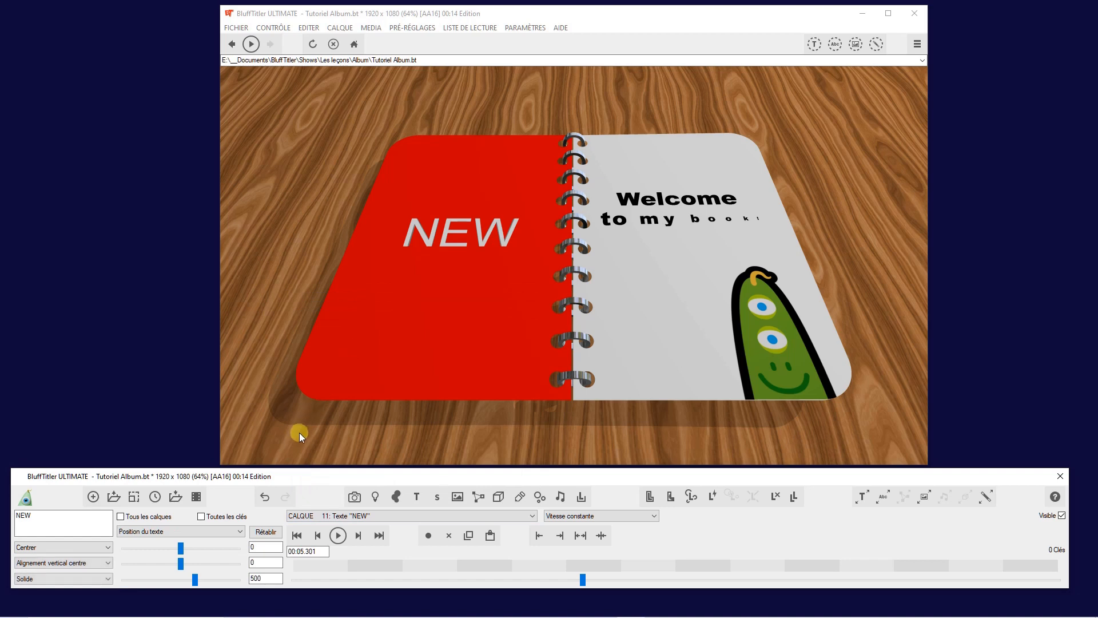
{"action": "double_click", "coordinate": [51, 519]}
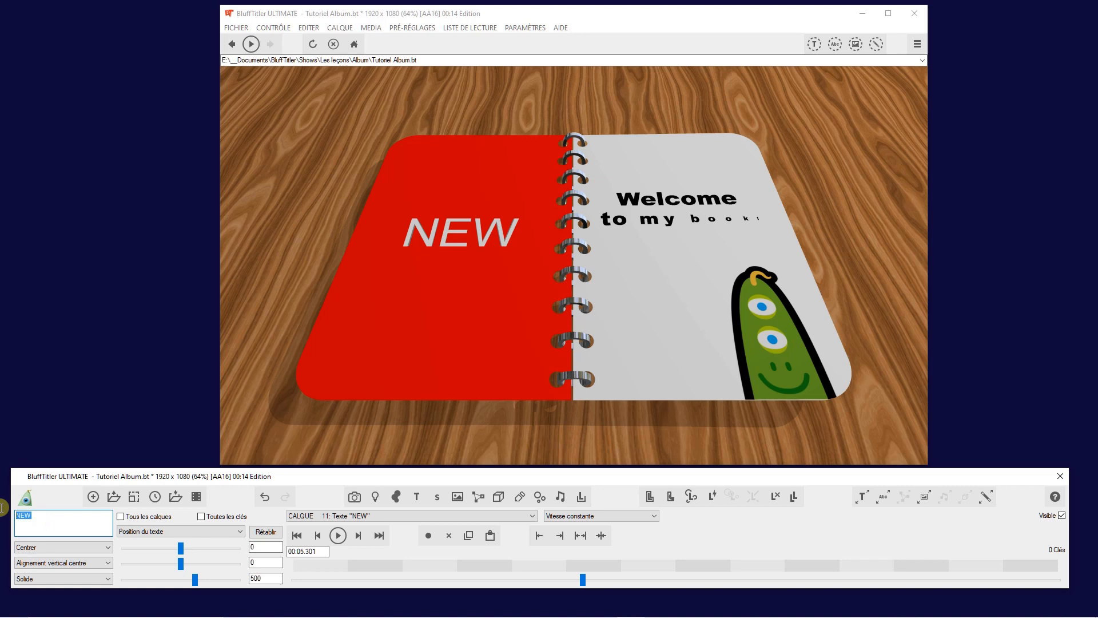
{"action": "key", "text": "Delete"}
{"action": "type", "text": "Deuxième"}
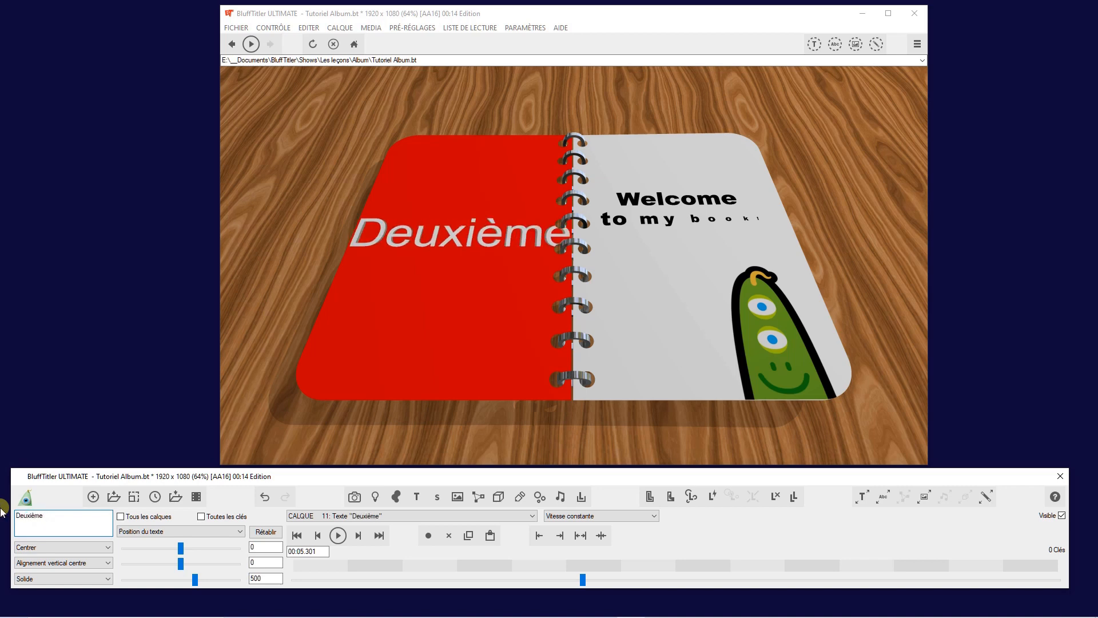
{"action": "key", "text": "Return"}
{"action": "type", "text": "de "}
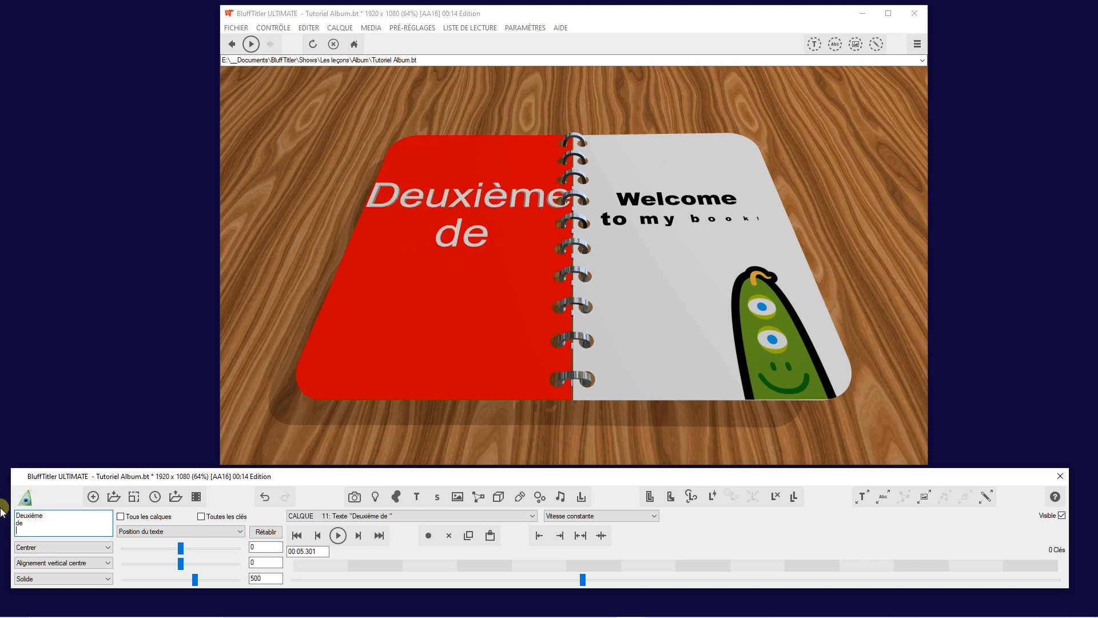
{"action": "type", "text": "couverture"}
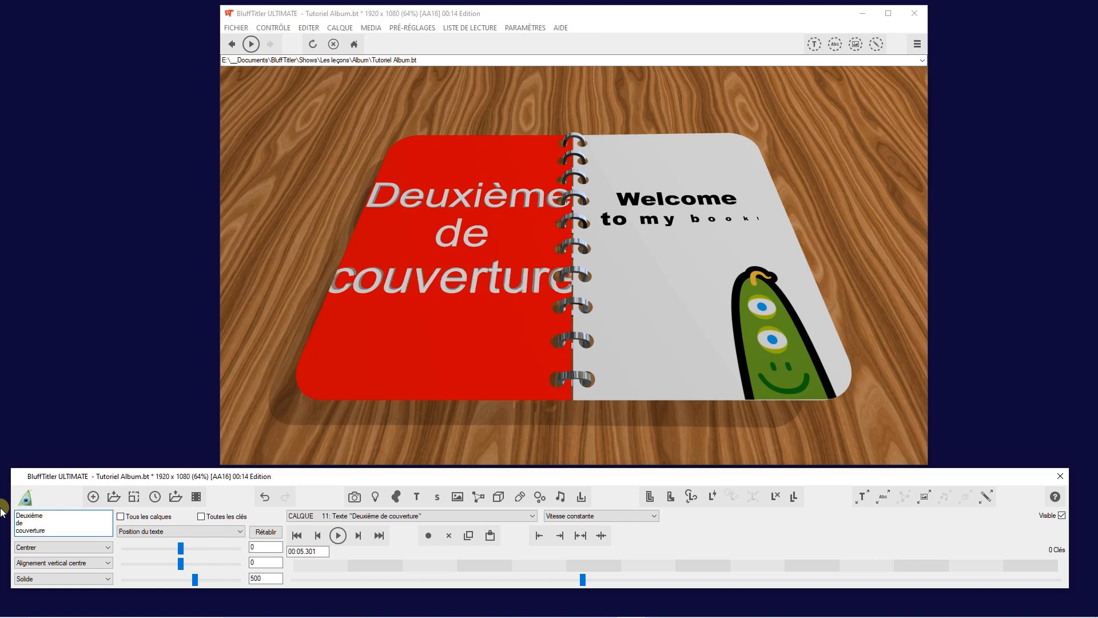
- Reduce the inside front cover text's font size (Taille de la fonte) to about 0.6566 and delete its key
{"action": "left_click", "coordinate": [192, 536]}
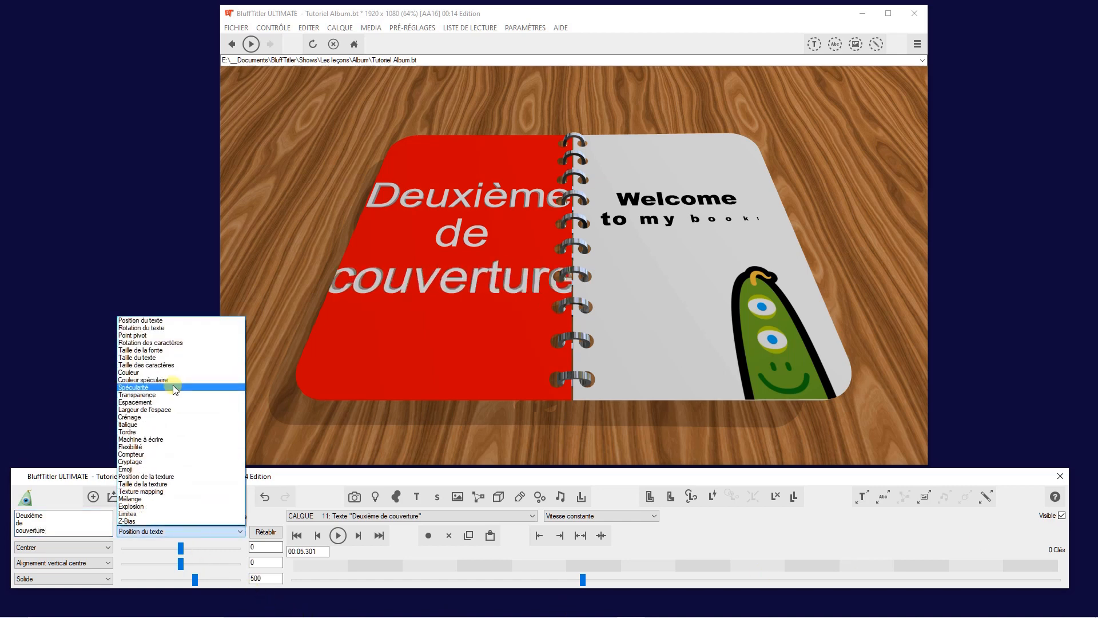
{"action": "left_click", "coordinate": [169, 351]}
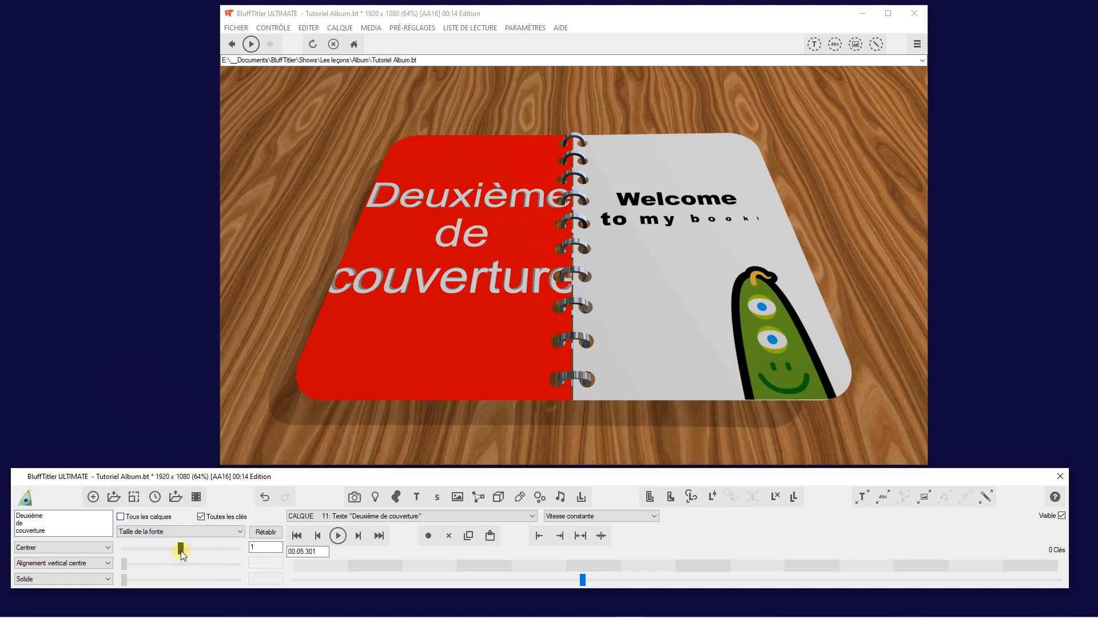
{"action": "left_click_drag", "start_coordinate": [182, 553], "coordinate": [162, 549]}
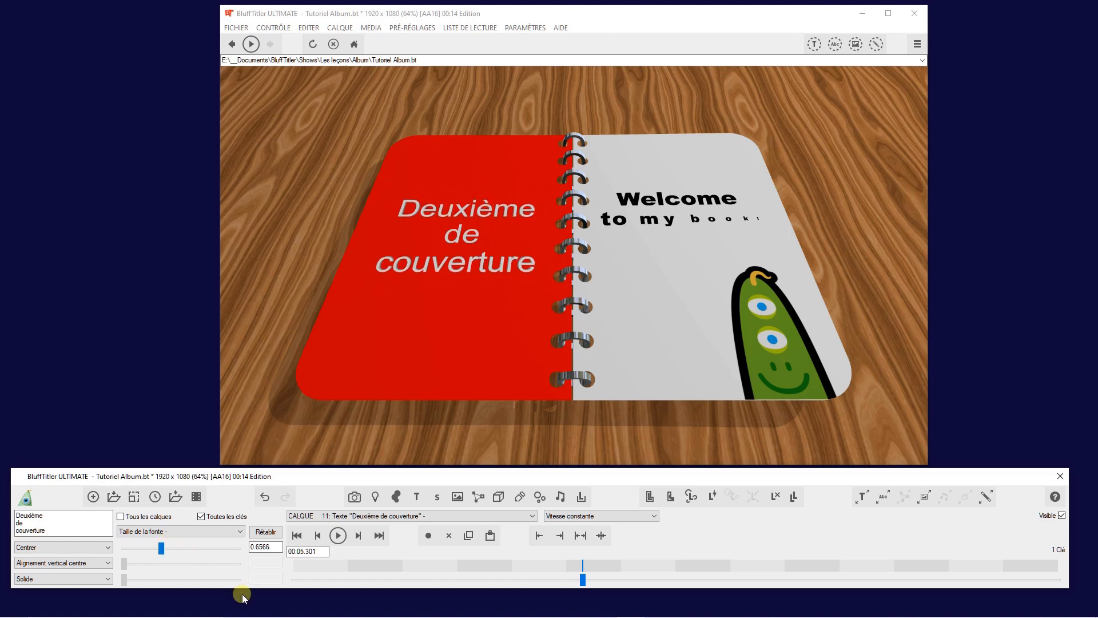
{"action": "left_click", "coordinate": [452, 540]}
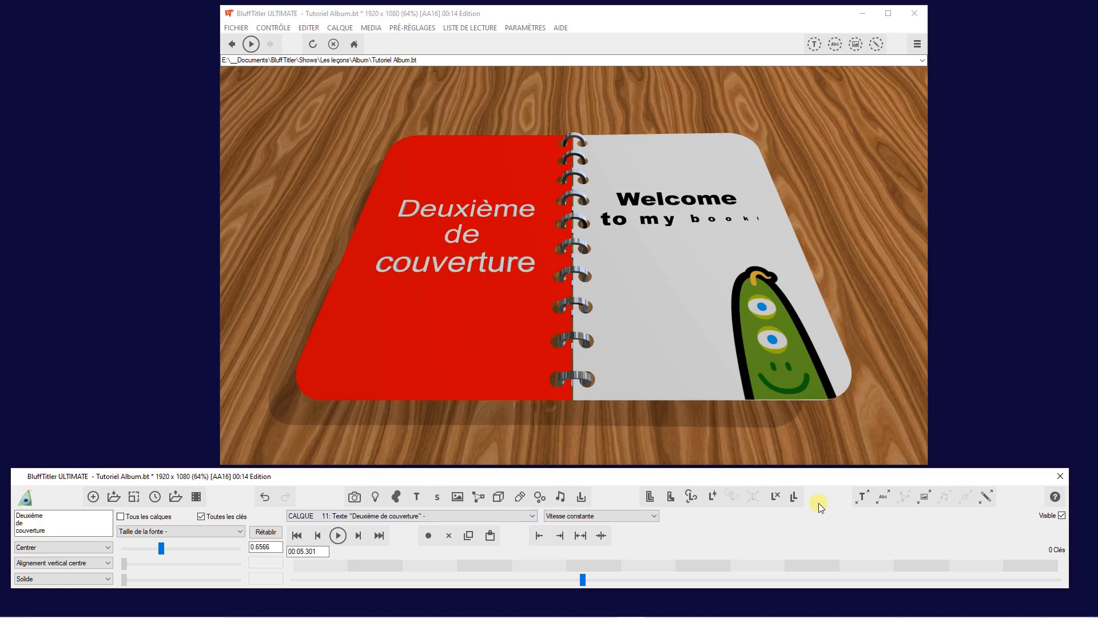
{"action": "left_click", "coordinate": [887, 501]}
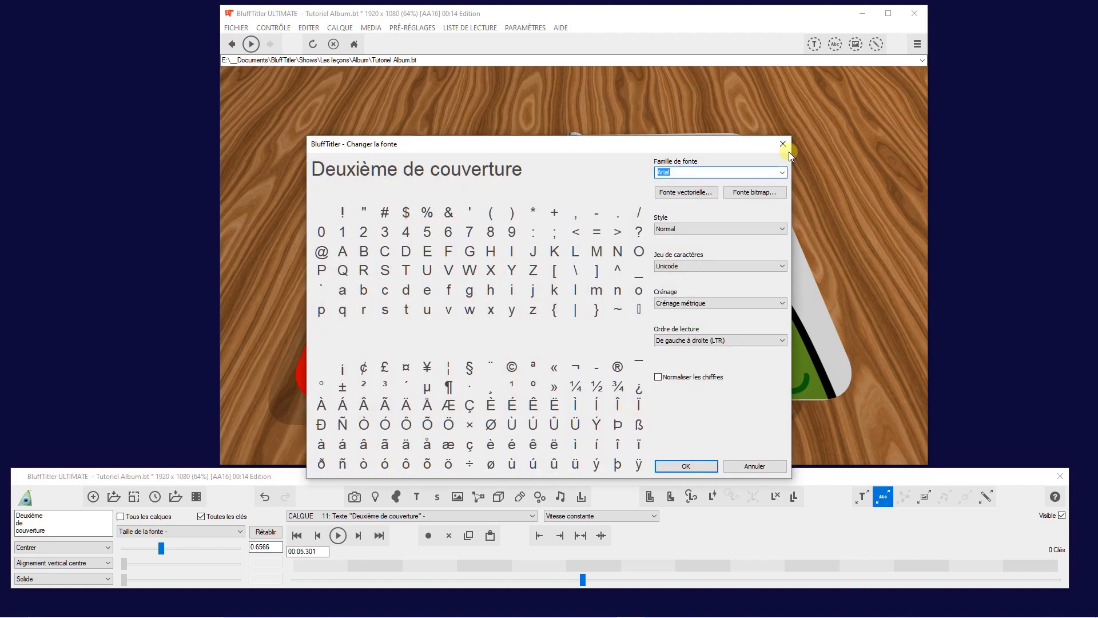
{"action": "left_click", "coordinate": [784, 143]}
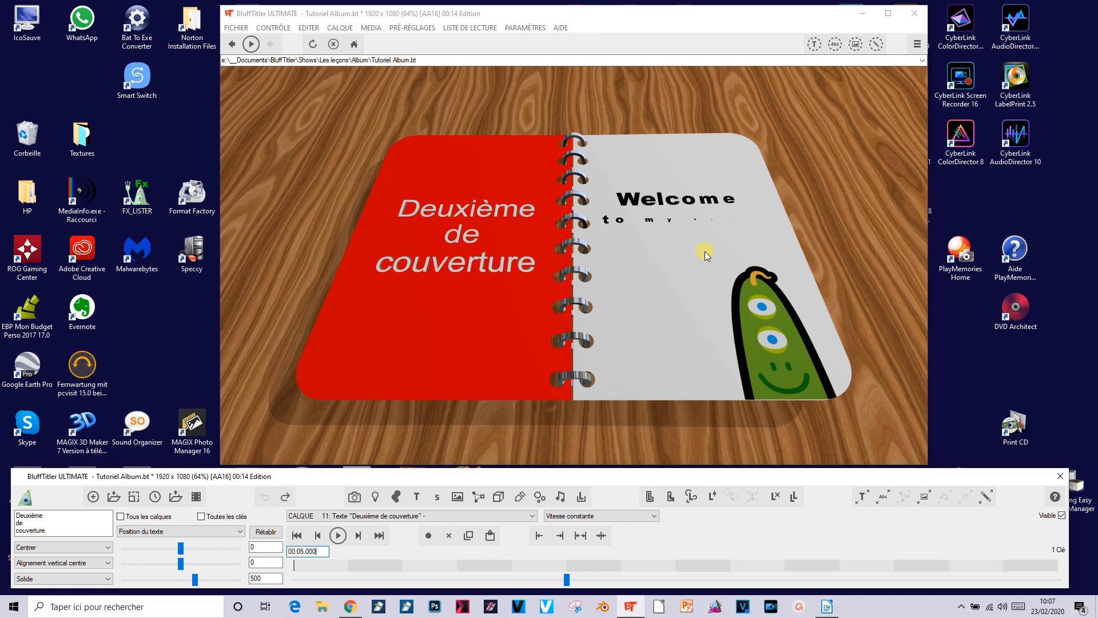
- Advance to about 6.1 s and replace the "Welcome to my book!" text in layer 15 with "Page 1"
{"action": "left_click", "coordinate": [364, 518]}
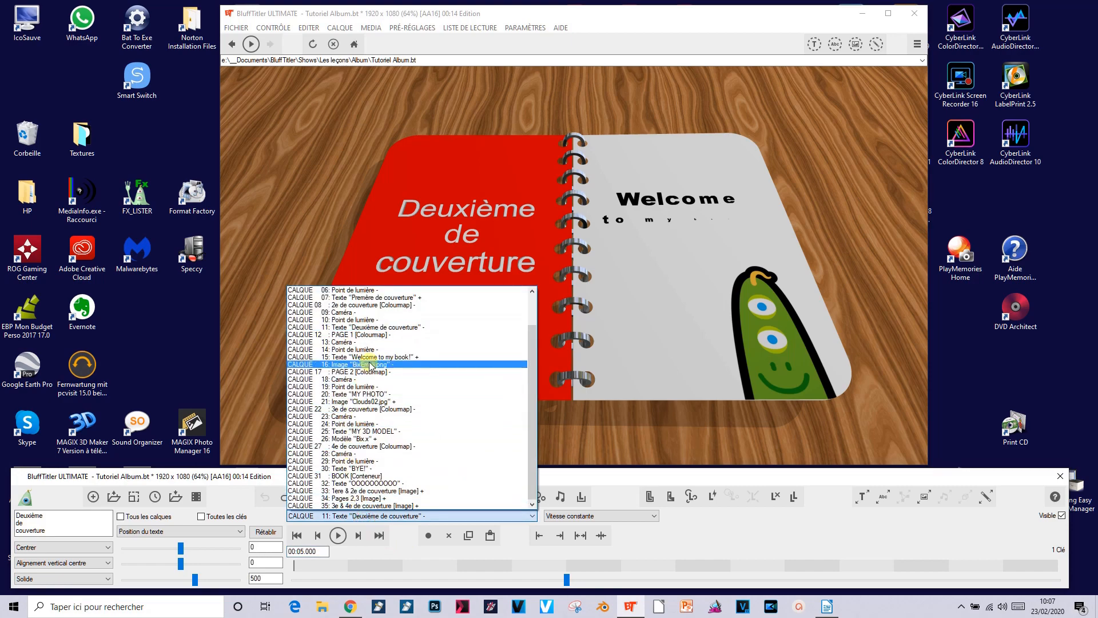
{"action": "left_click", "coordinate": [373, 358]}
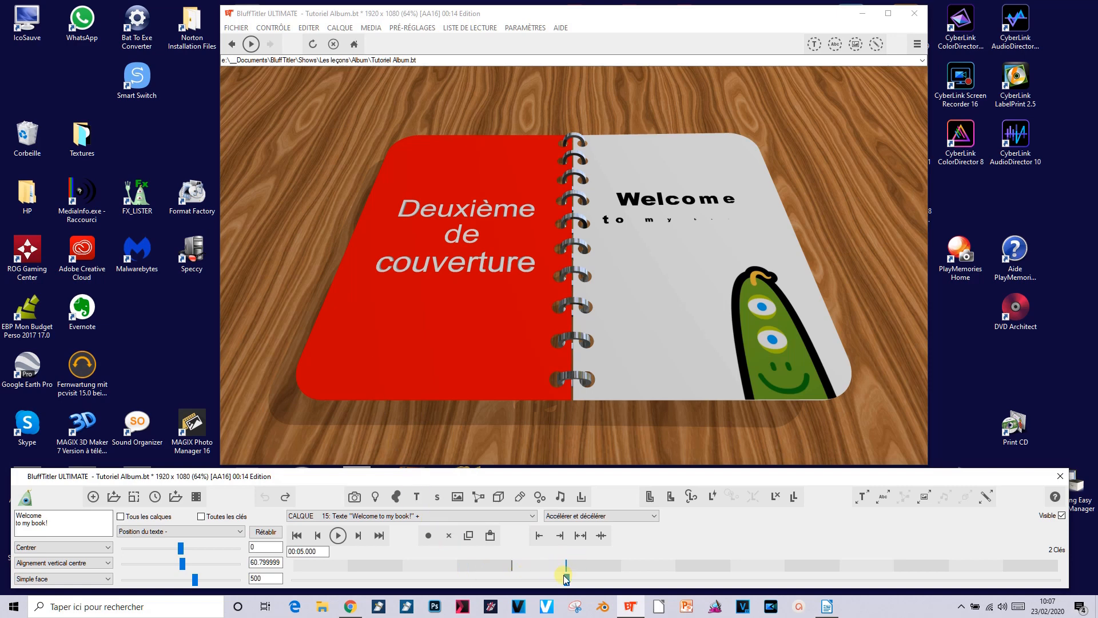
{"action": "left_click_drag", "start_coordinate": [568, 579], "coordinate": [628, 571]}
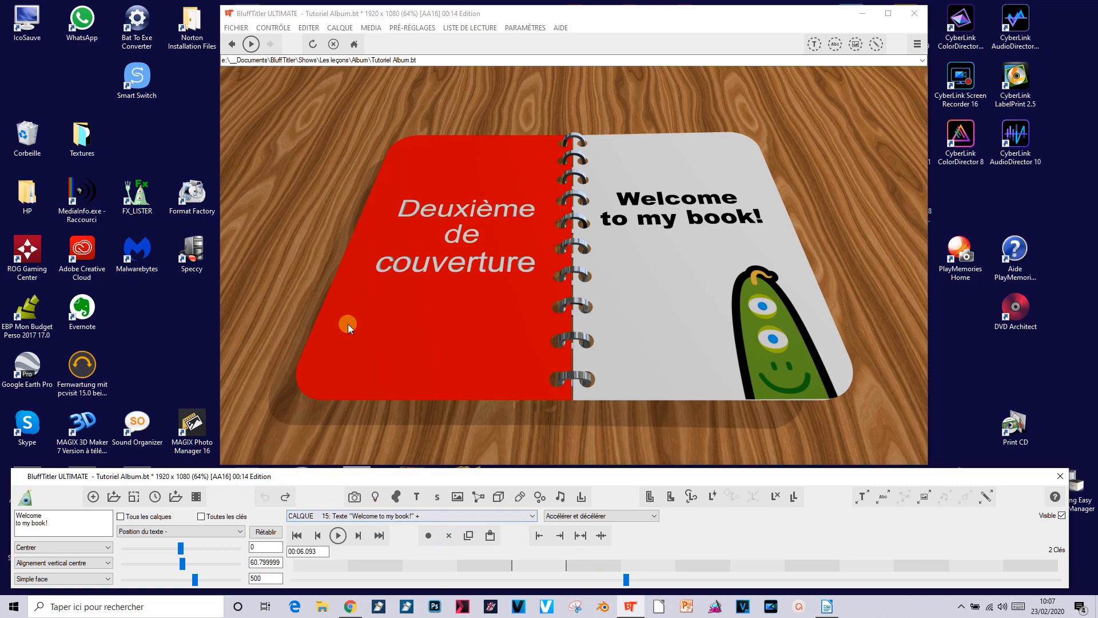
{"action": "left_click_drag", "start_coordinate": [48, 522], "coordinate": [1, 506]}
{"action": "type", "text": "Page 1"}
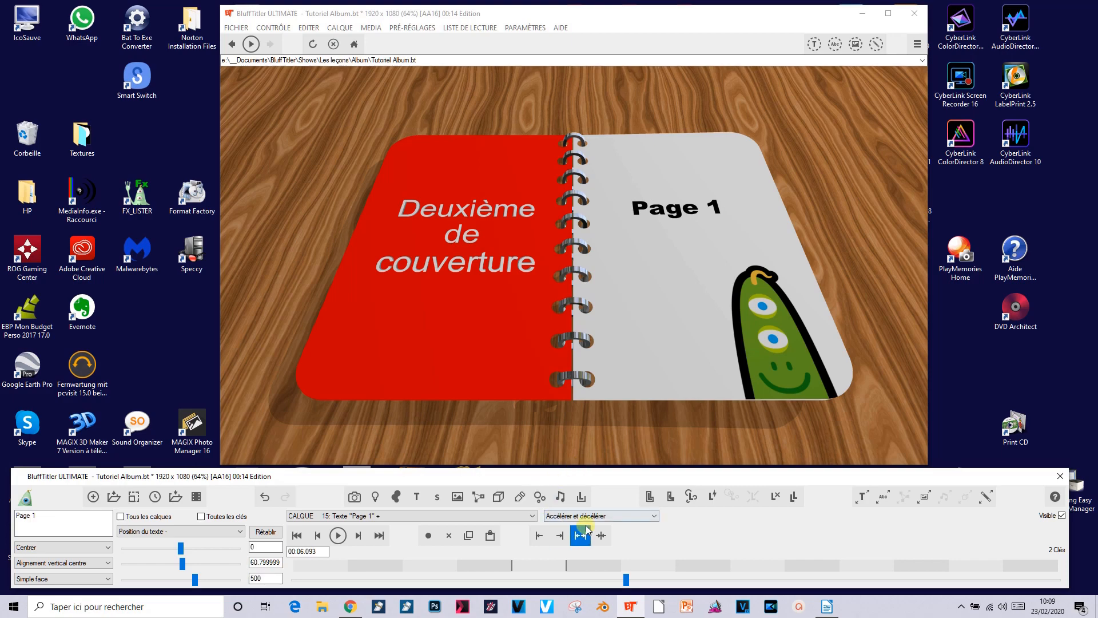
- Replace the BixEmoji.png picture in layer 16 on page 1 with 20160811_104044-01-01.jpeg from the Italie folder
{"action": "left_click", "coordinate": [456, 516]}
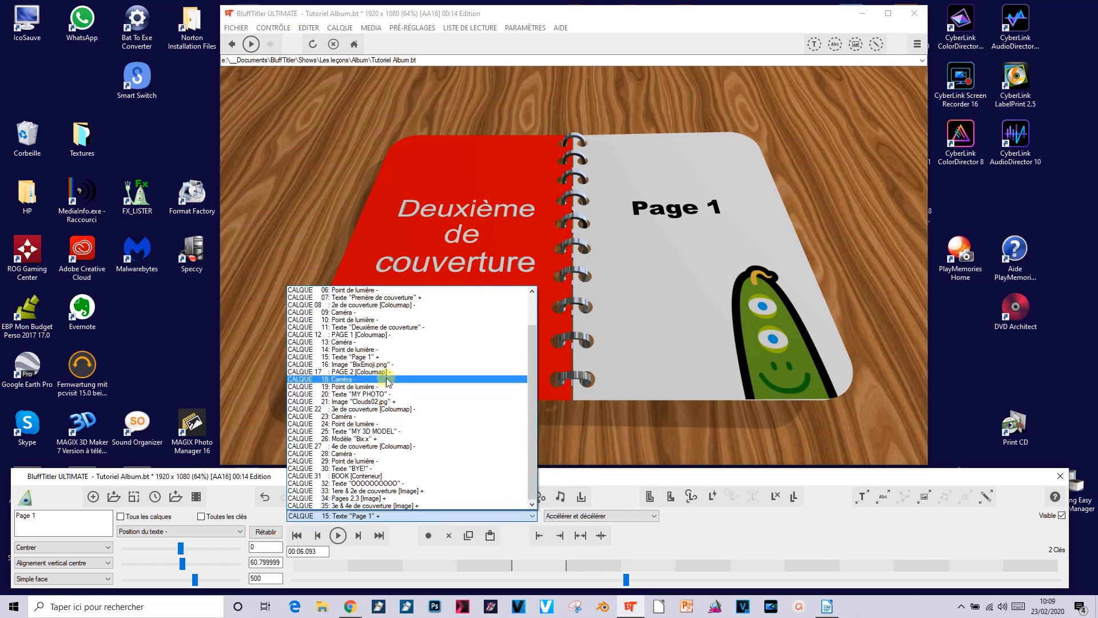
{"action": "left_click", "coordinate": [387, 365]}
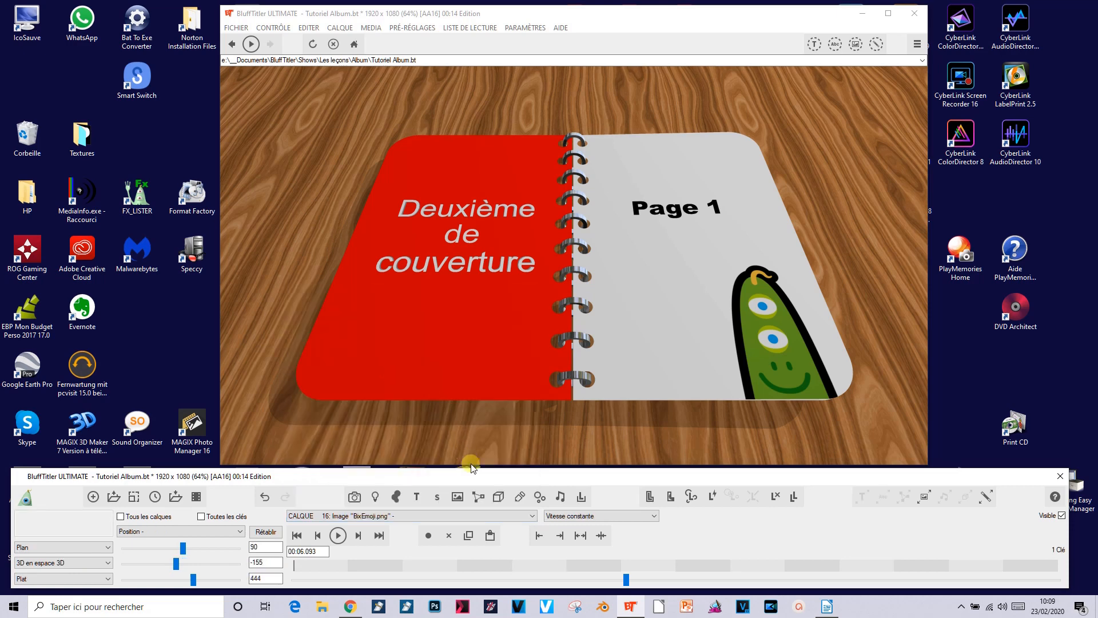
{"action": "left_click", "coordinate": [924, 496]}
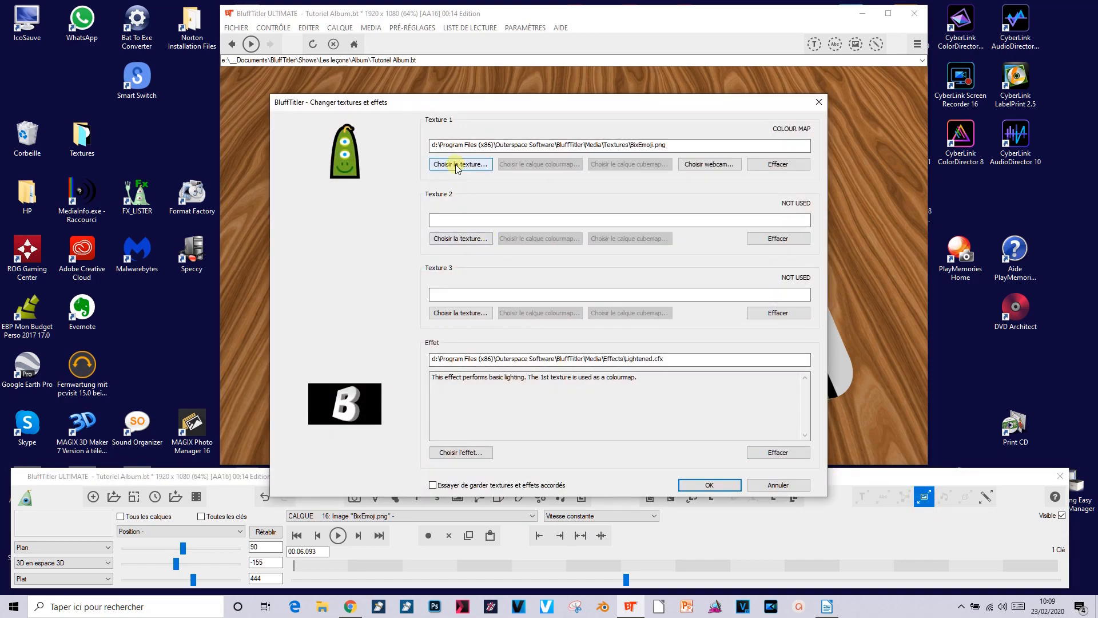
{"action": "left_click", "coordinate": [457, 164]}
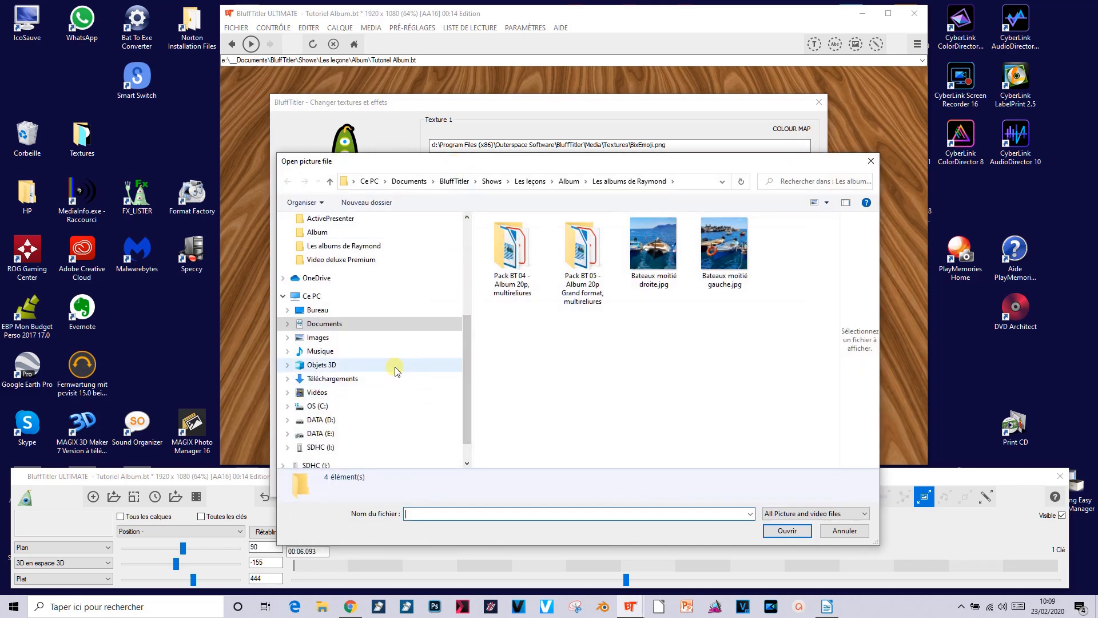
{"action": "scroll", "coordinate": [387, 341], "scroll_direction": "up", "scroll_amount": 2}
{"action": "scroll", "coordinate": [387, 341], "scroll_direction": "up", "scroll_amount": 2}
{"action": "left_click", "coordinate": [315, 328]}
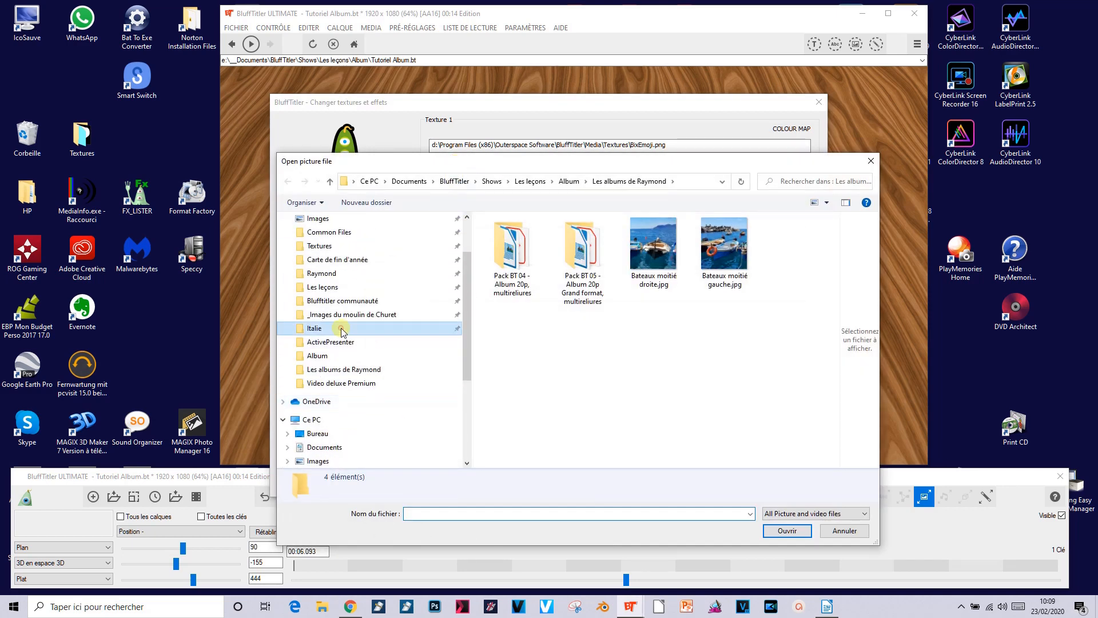
{"action": "scroll", "coordinate": [540, 406], "scroll_direction": "down", "scroll_amount": 3}
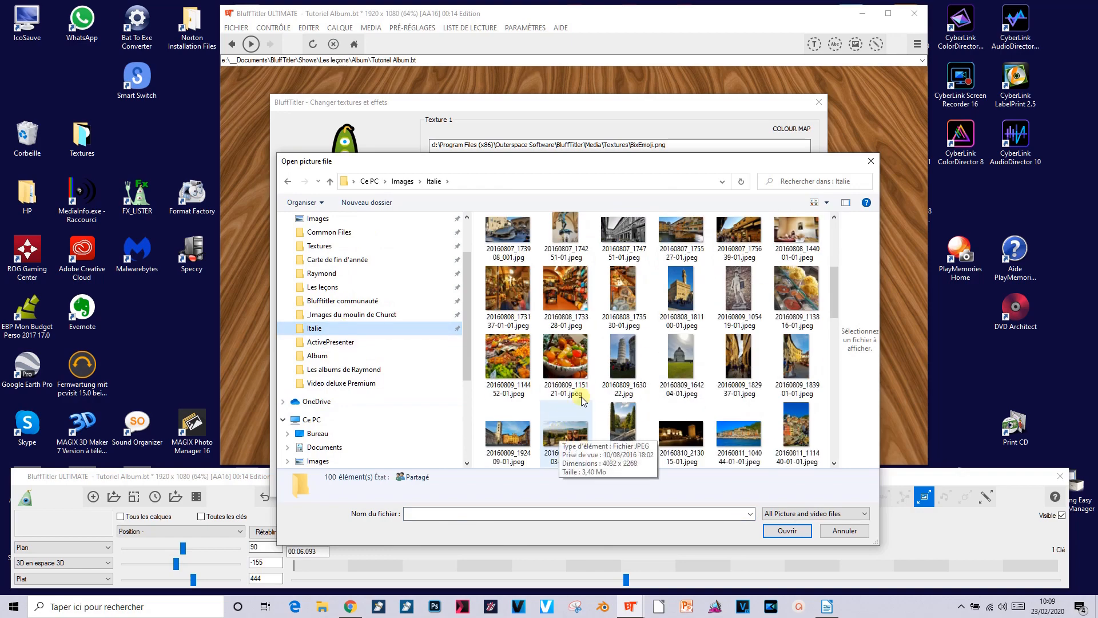
{"action": "left_click", "coordinate": [739, 435]}
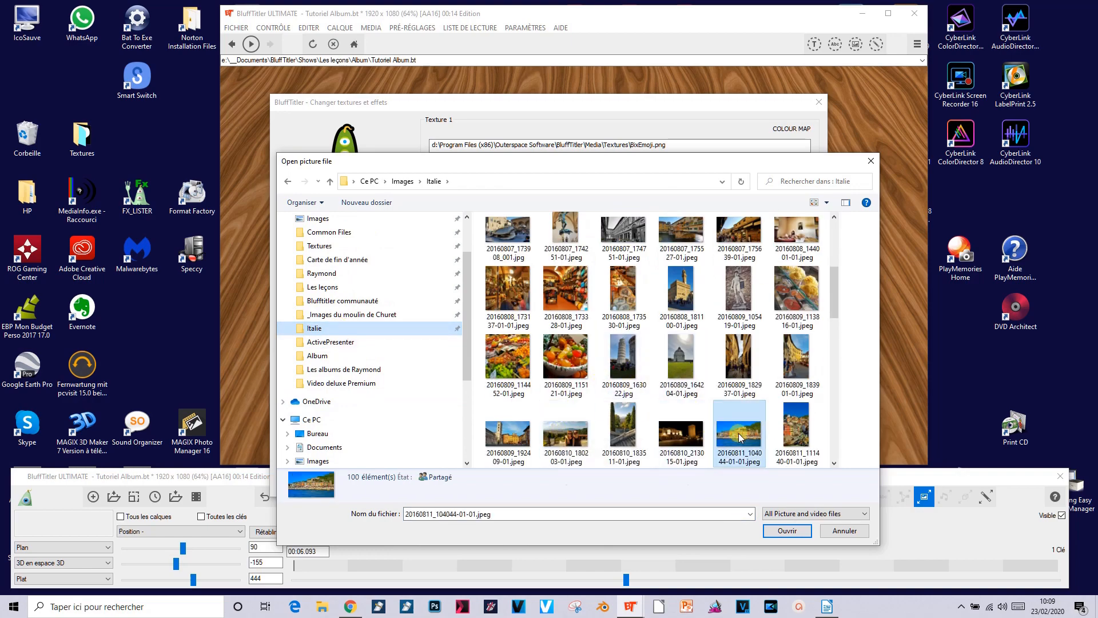
{"action": "left_click", "coordinate": [788, 530]}
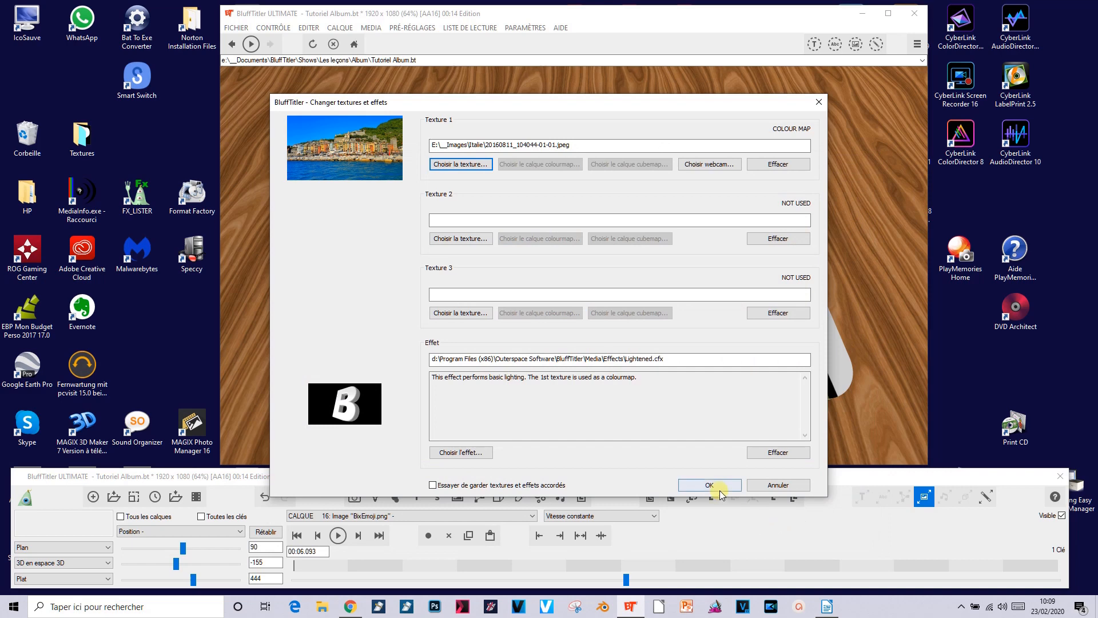
{"action": "left_click", "coordinate": [710, 485]}
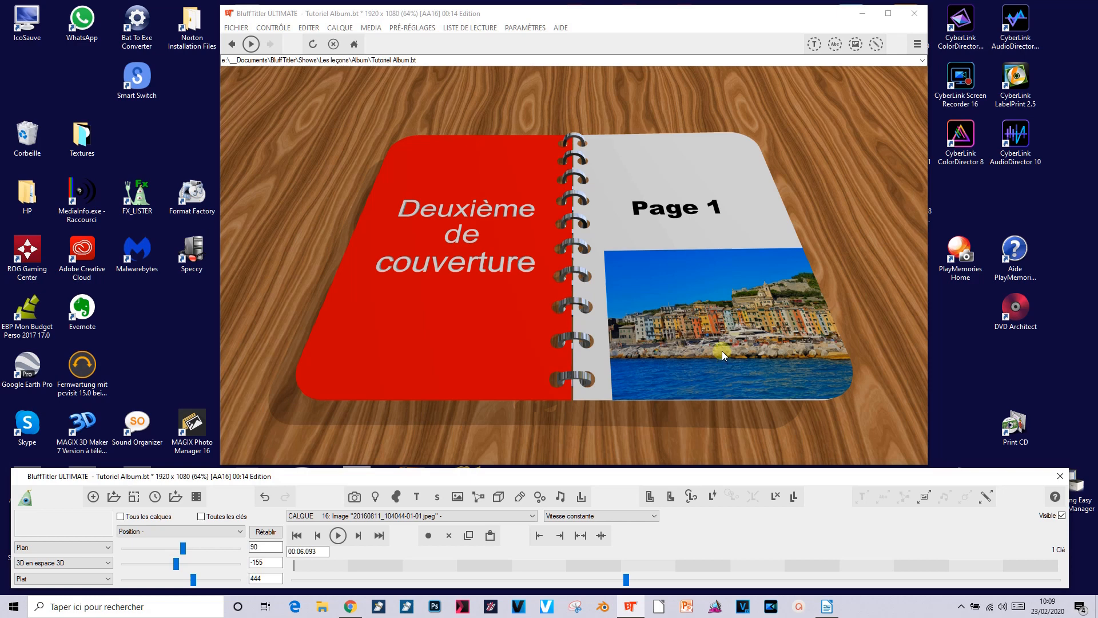
- Reduce the size (Taille) of the page 1 seaside picture to about 0.6464 on all three axes
{"action": "left_click", "coordinate": [184, 531]}
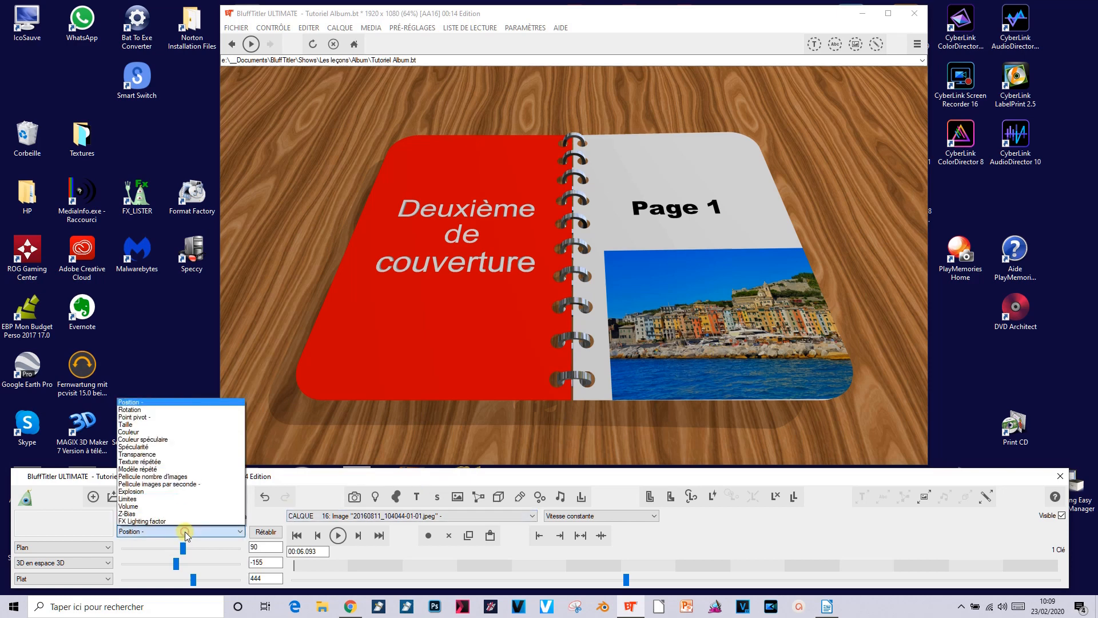
{"action": "left_click", "coordinate": [144, 425]}
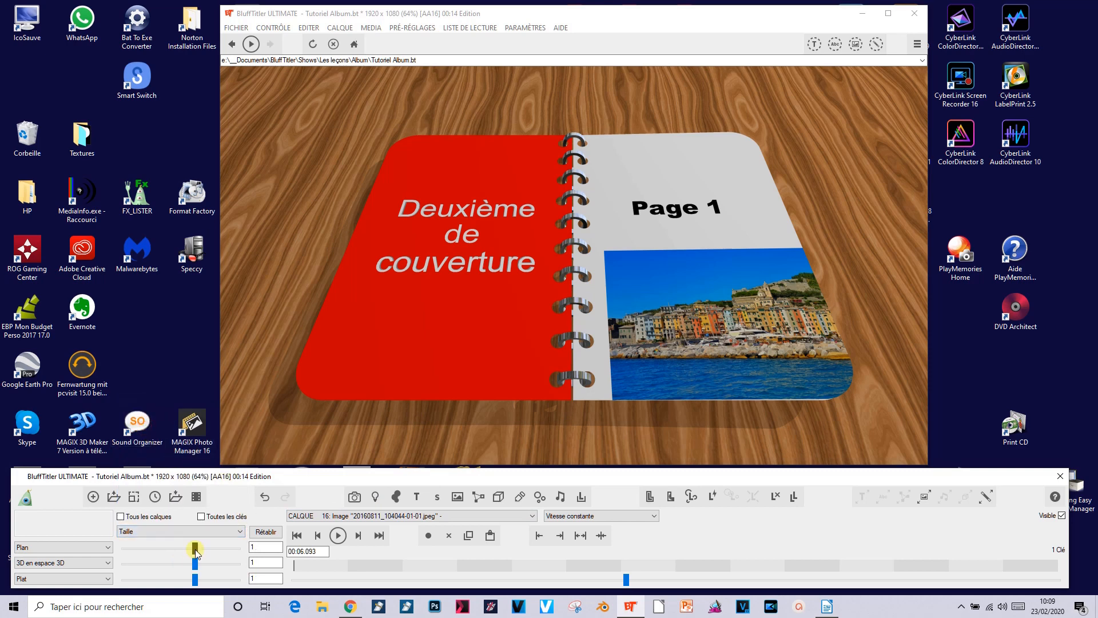
{"action": "left_click_drag", "start_coordinate": [195, 550], "coordinate": [190, 550]}
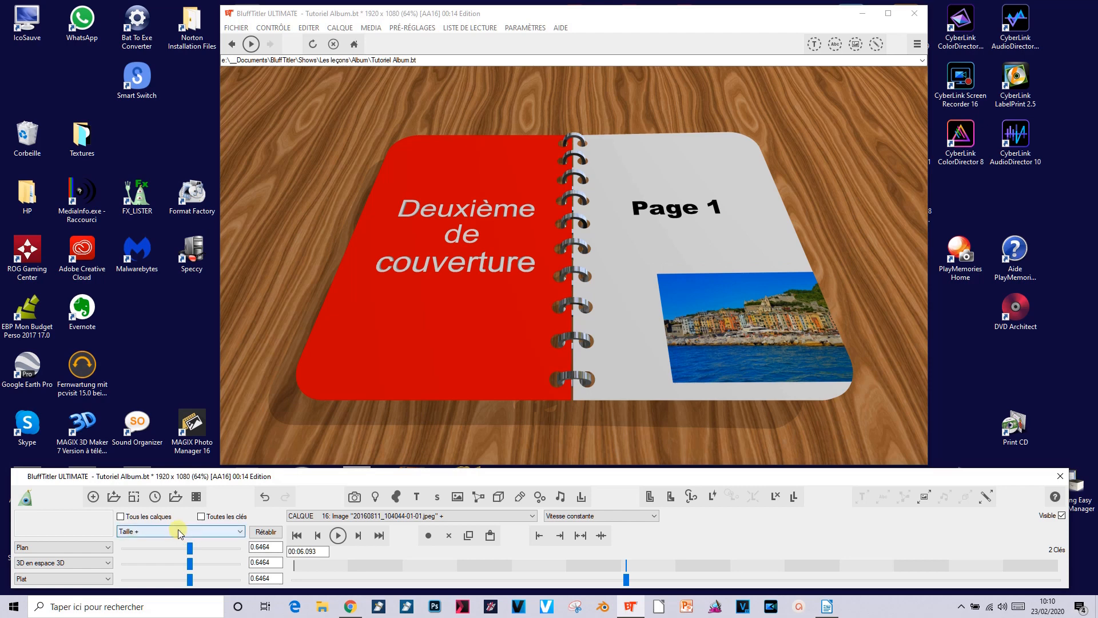
- Move the page 1 picture to about 10.8, -134.2 to fit inside the page under the title, and delete the layer's keys
{"action": "left_click", "coordinate": [177, 531]}
{"action": "left_click", "coordinate": [141, 402]}
{"action": "left_click_drag", "start_coordinate": [756, 332], "coordinate": [699, 317]}
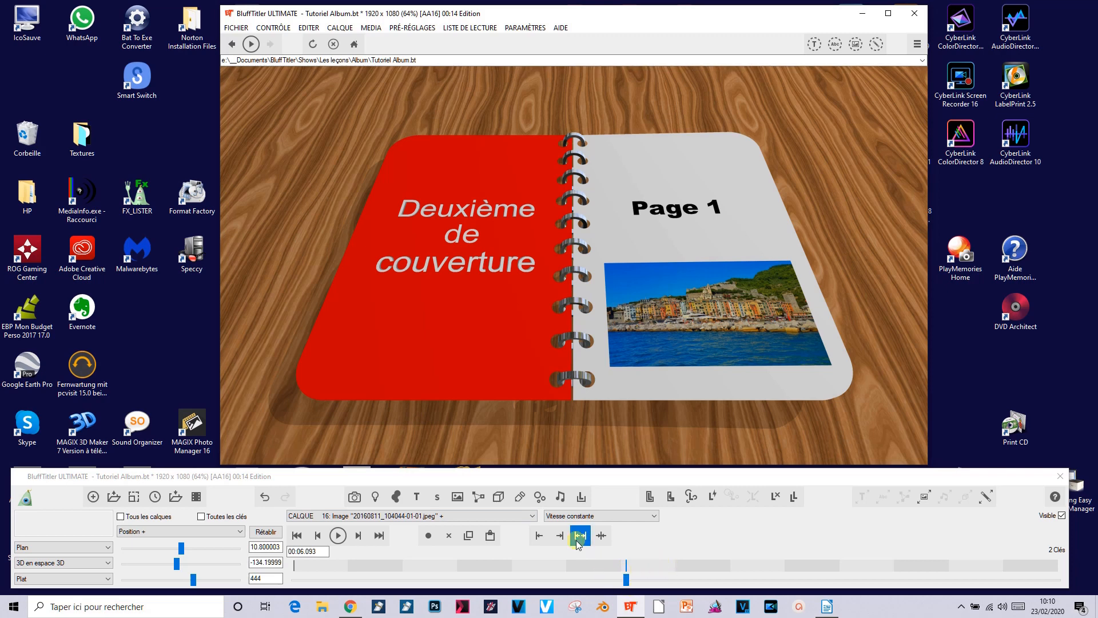
{"action": "left_click", "coordinate": [449, 535]}
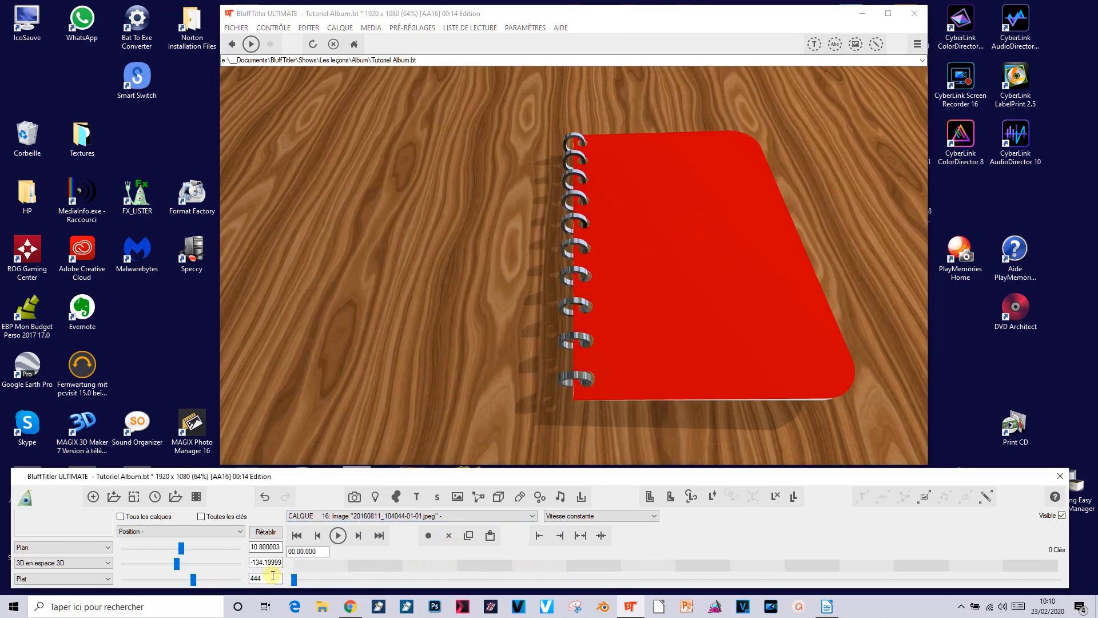
- Play the show from the start to check page 1, and advance to about 9.3 s with page 2 fully open
{"action": "left_click", "coordinate": [338, 541]}
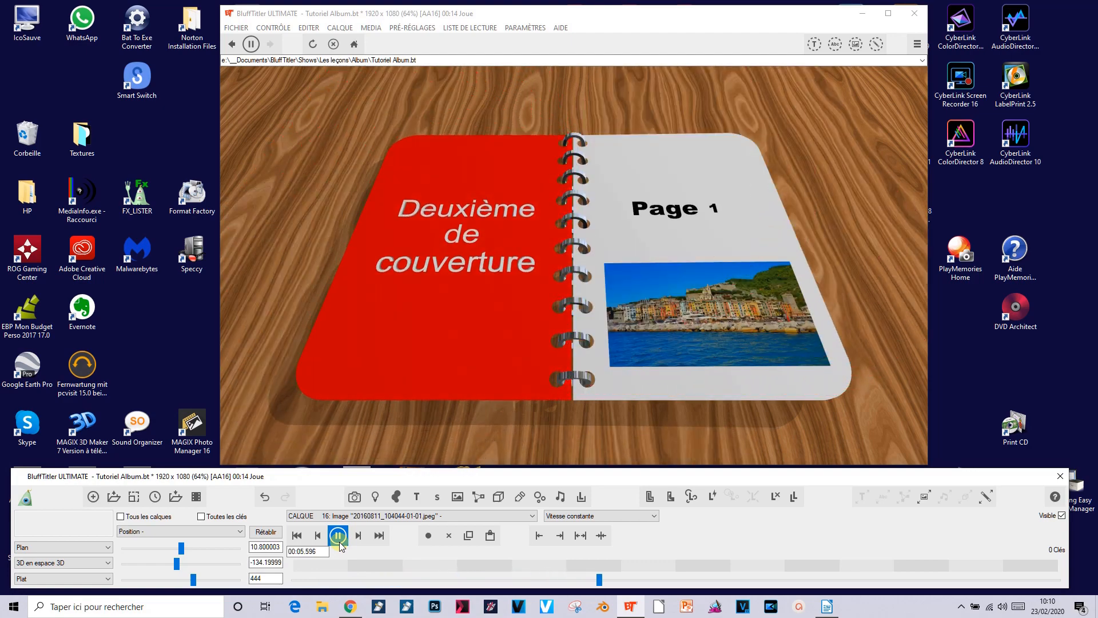
{"action": "left_click", "coordinate": [338, 538]}
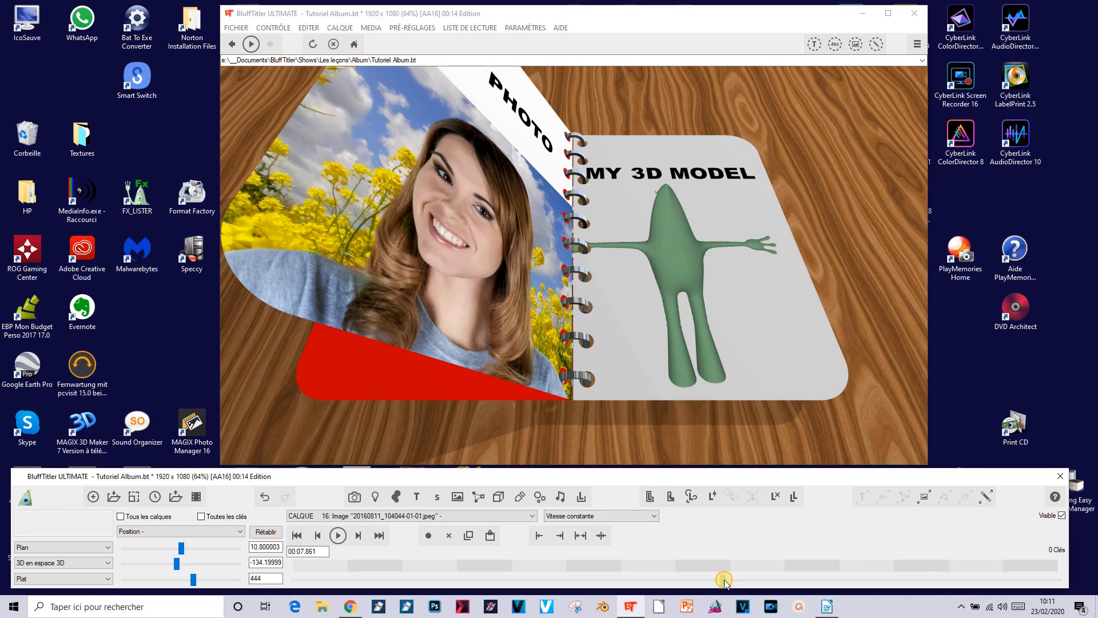
{"action": "left_click_drag", "start_coordinate": [724, 580], "coordinate": [802, 539]}
- Replace the "MY PHOTO" text in layer 20 with "Page 2"
{"action": "left_click", "coordinate": [422, 516]}
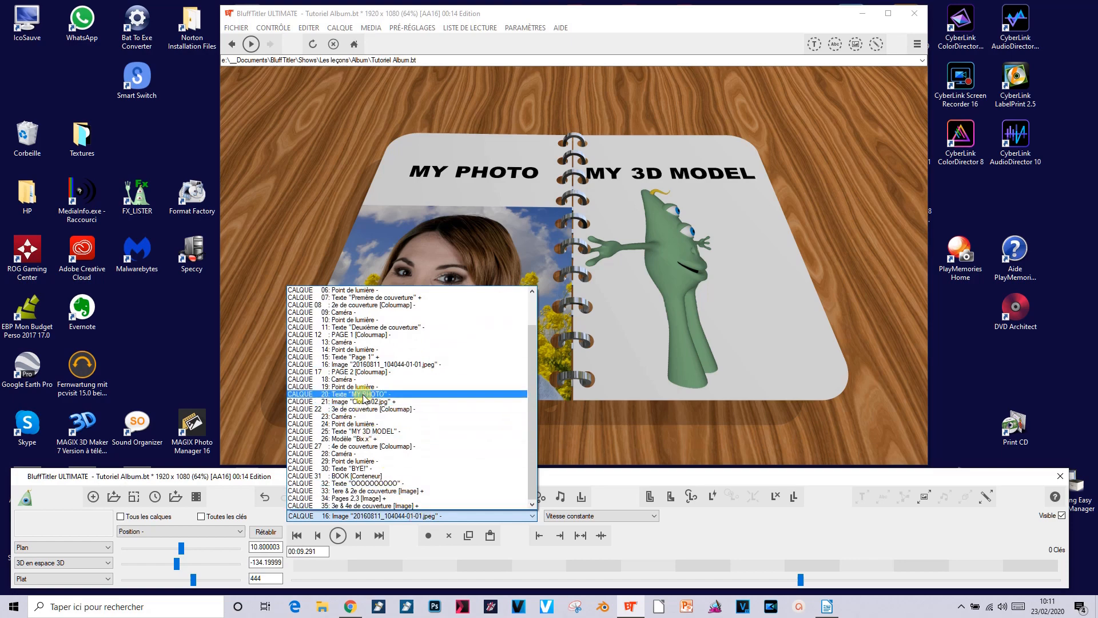
{"action": "left_click", "coordinate": [362, 394]}
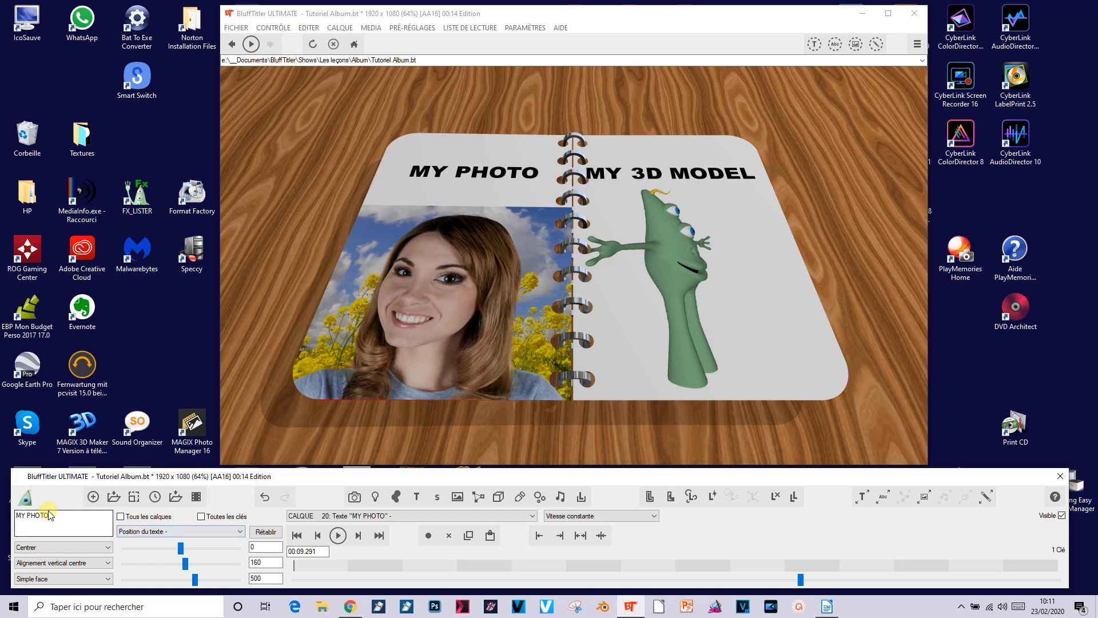
{"action": "left_click_drag", "start_coordinate": [50, 514], "coordinate": [2, 503]}
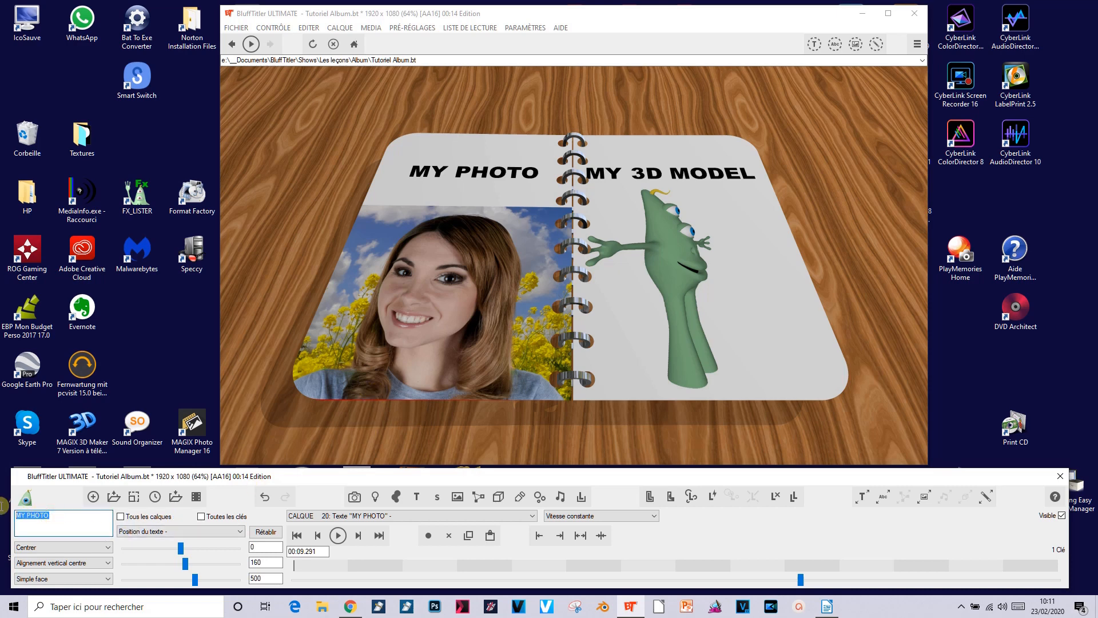
{"action": "type", "text": "Page 2"}
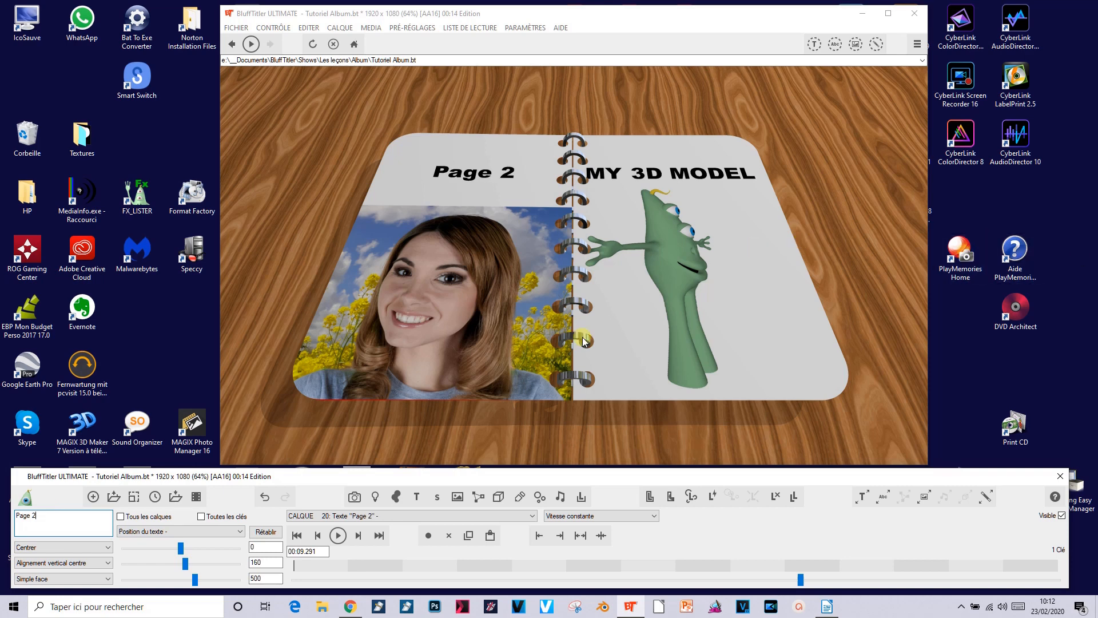
- Remove the LaughingMirror.cfx effect from the Clouds02.jpg picture in layer 21
{"action": "left_click_drag", "start_coordinate": [754, 586], "coordinate": [793, 552]}
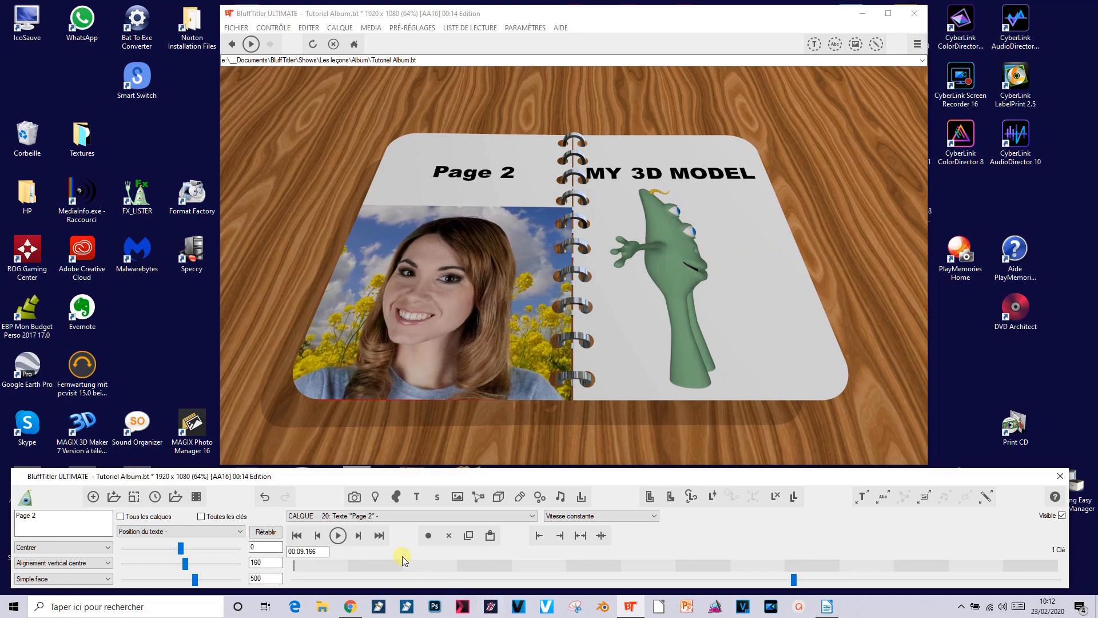
{"action": "left_click", "coordinate": [393, 517]}
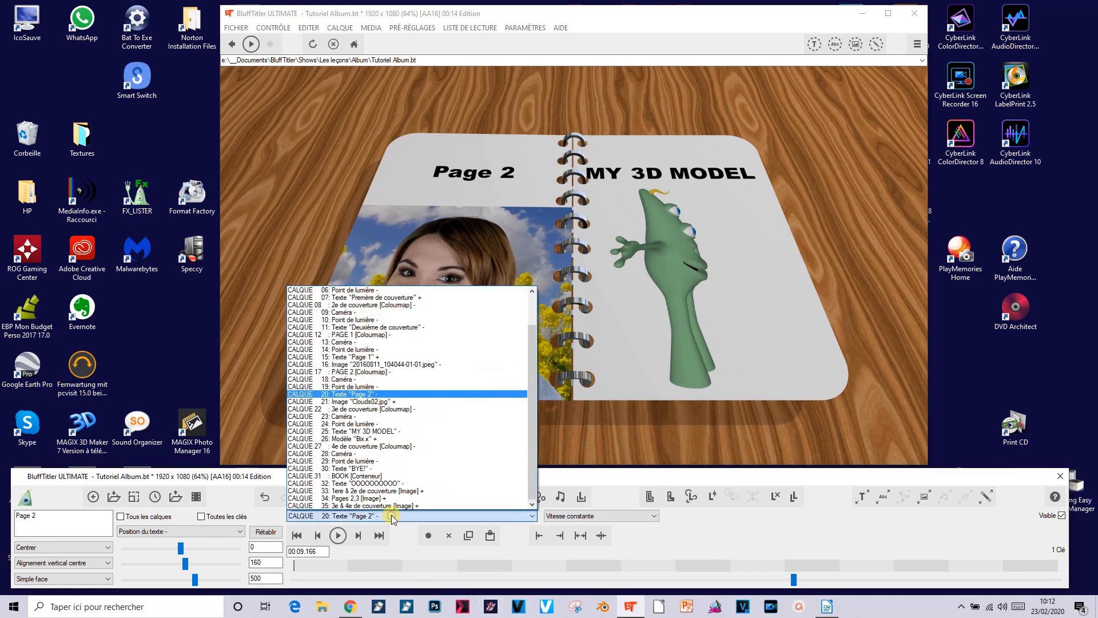
{"action": "left_click", "coordinate": [375, 401]}
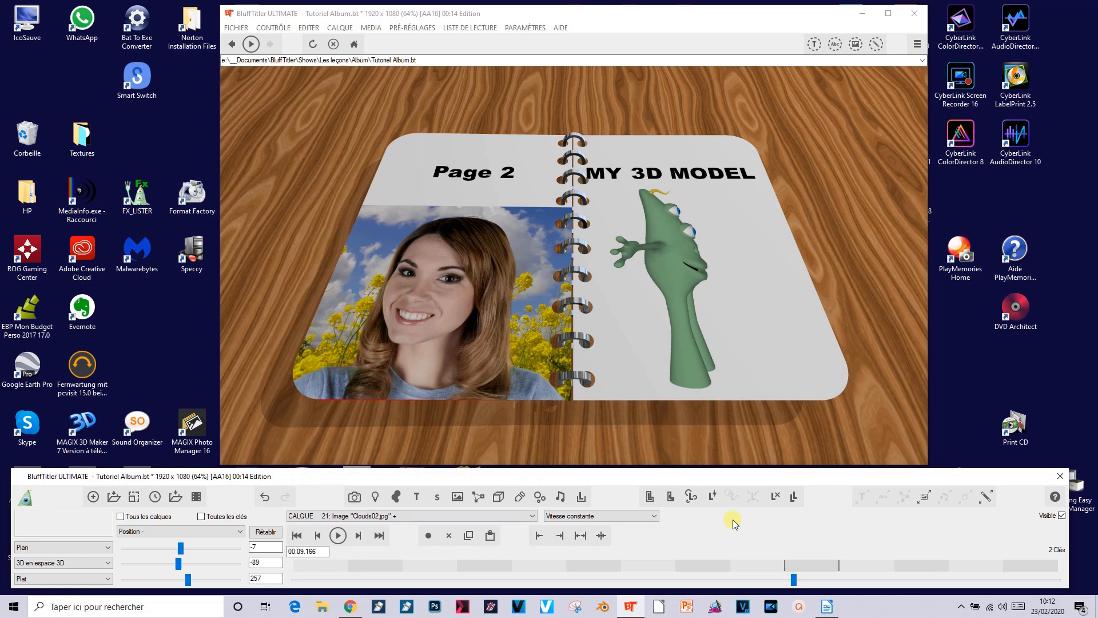
{"action": "left_click", "coordinate": [985, 497]}
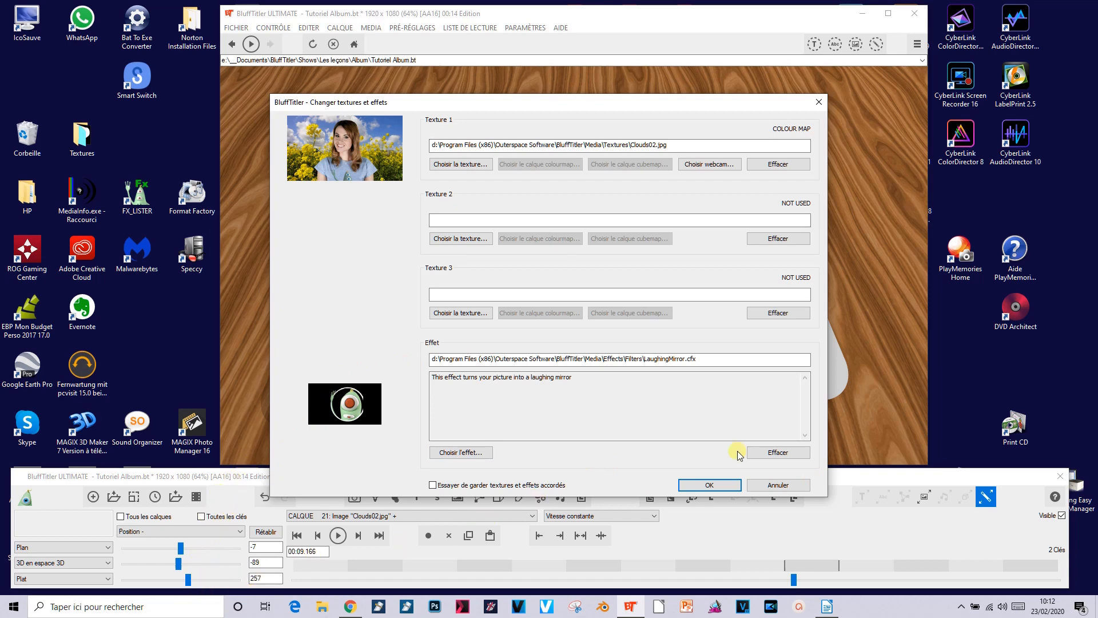
{"action": "left_click", "coordinate": [779, 452]}
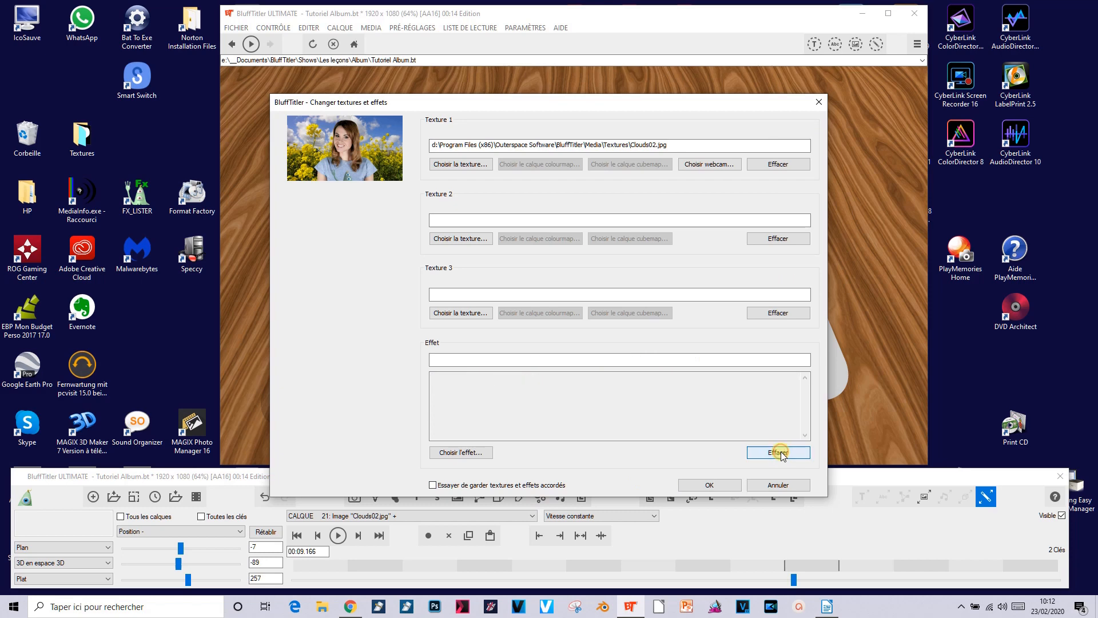
{"action": "left_click", "coordinate": [760, 421]}
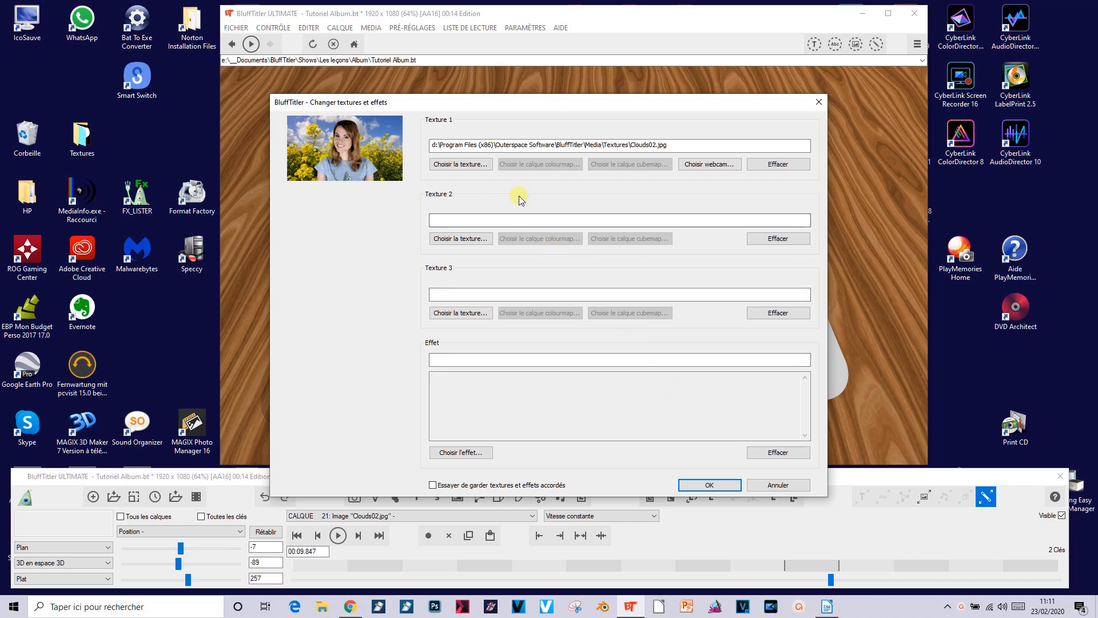
- Replace the Clouds02.jpg texture in layer 21 with 20160809_163022.jpg from the Italie folder
{"action": "left_click", "coordinate": [464, 165]}
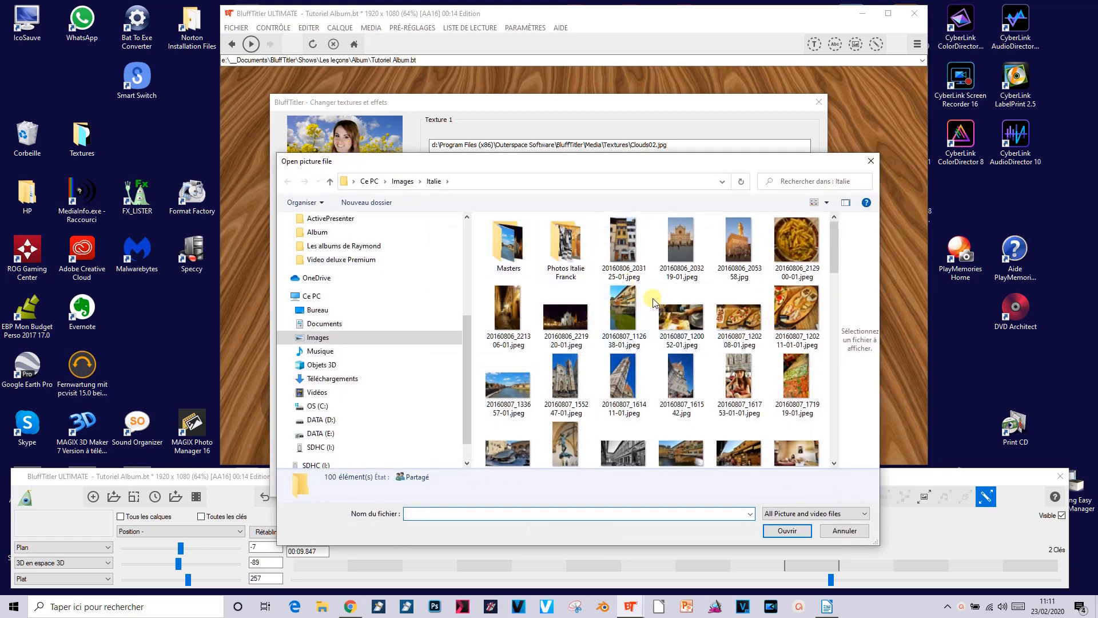
{"action": "scroll", "coordinate": [655, 301], "scroll_direction": "down", "scroll_amount": 3}
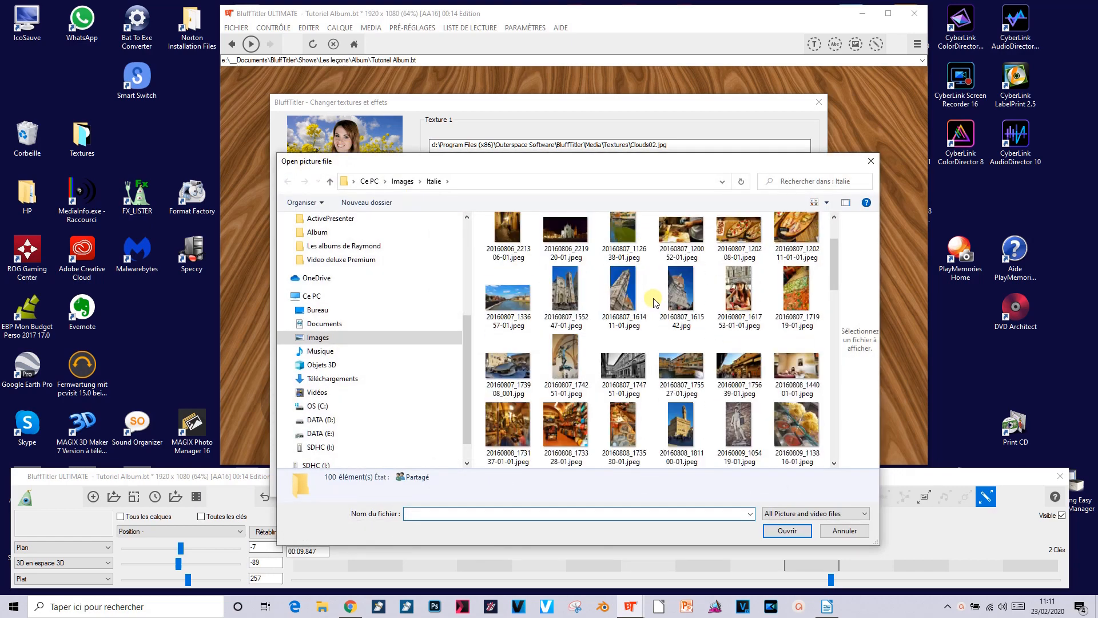
{"action": "scroll", "coordinate": [656, 306], "scroll_direction": "down", "scroll_amount": 3}
{"action": "left_click", "coordinate": [624, 366]}
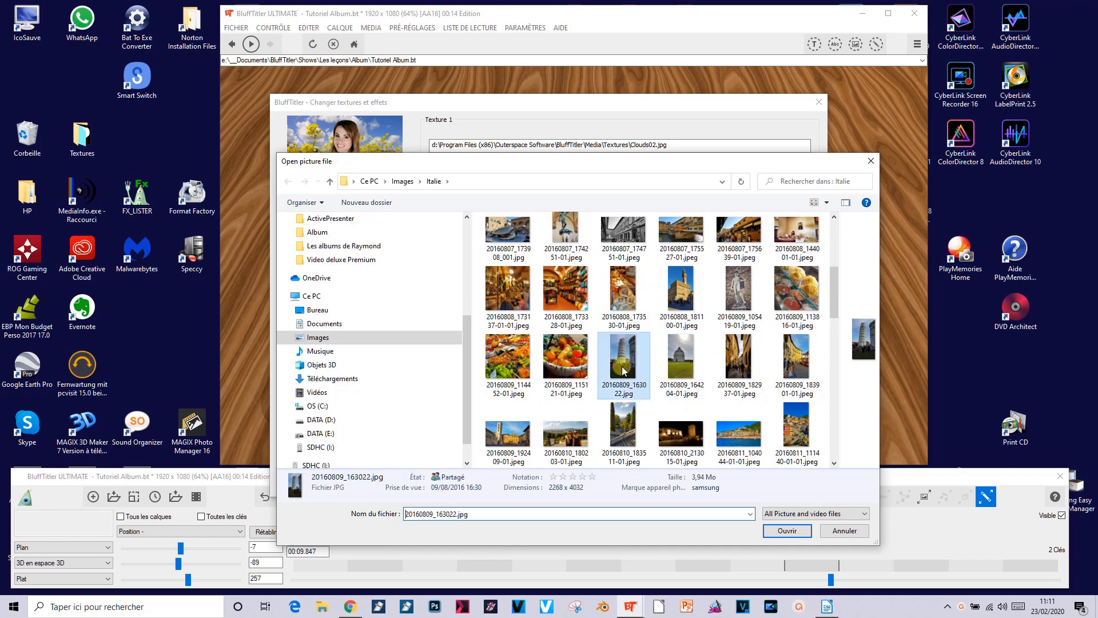
{"action": "left_click", "coordinate": [786, 531]}
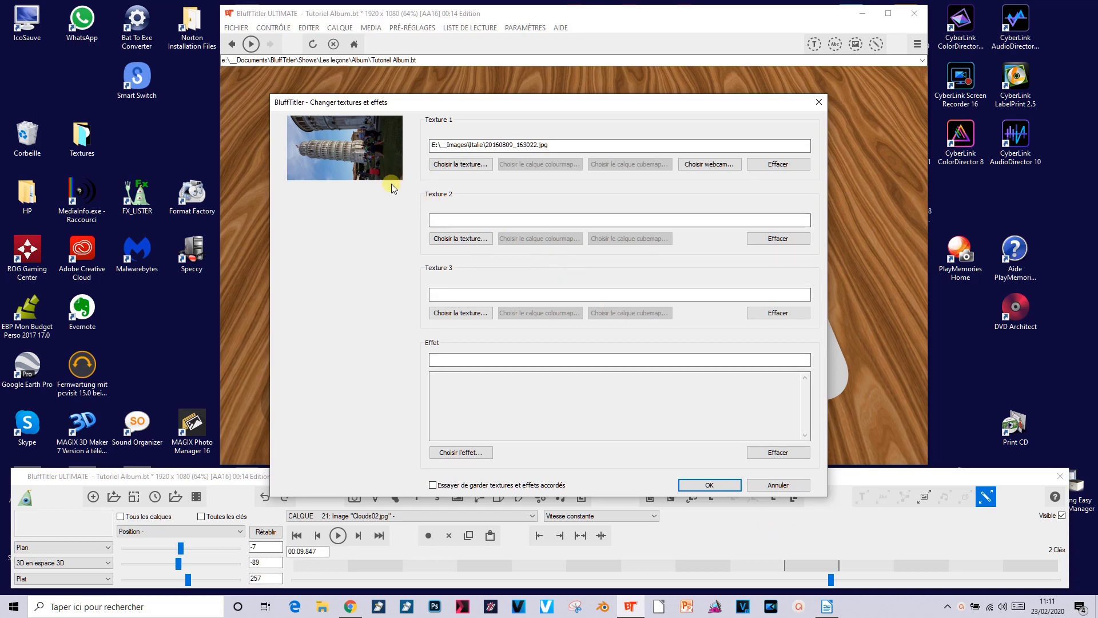
{"action": "left_click", "coordinate": [709, 485]}
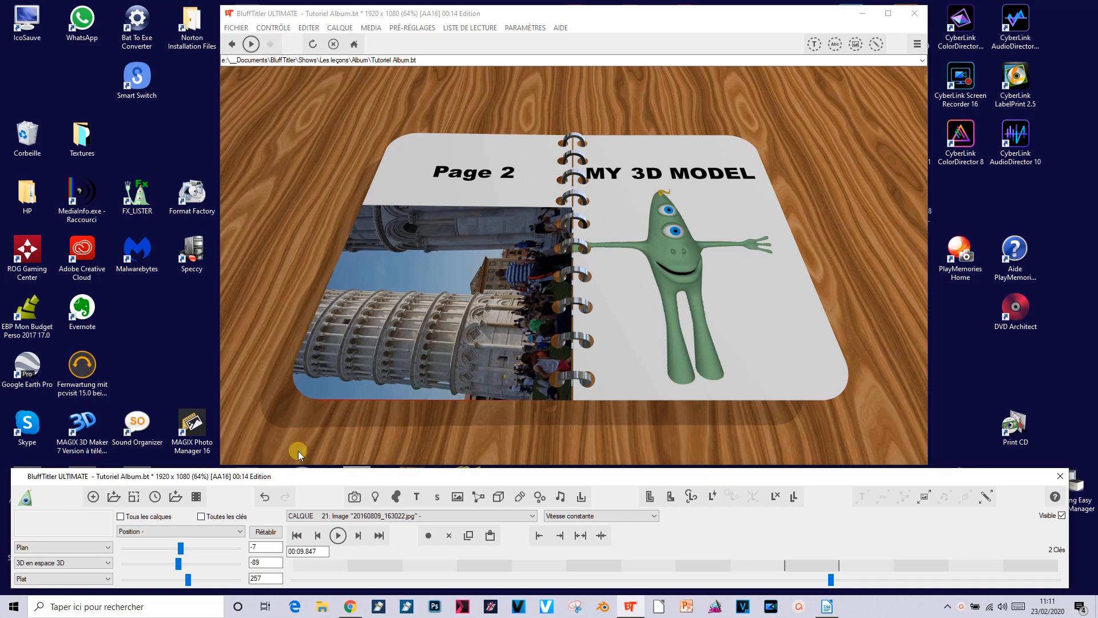
- Reduce the size (Taille) of the page 2 tower picture to about 0.5256 on all three axes
{"action": "left_click", "coordinate": [191, 529]}
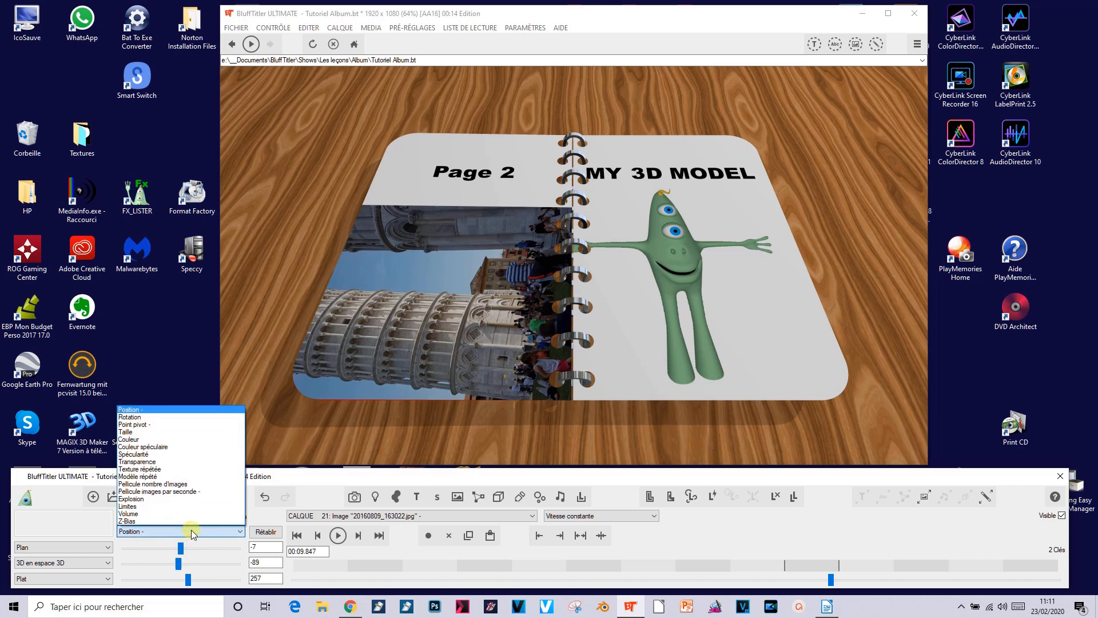
{"action": "left_click", "coordinate": [143, 432]}
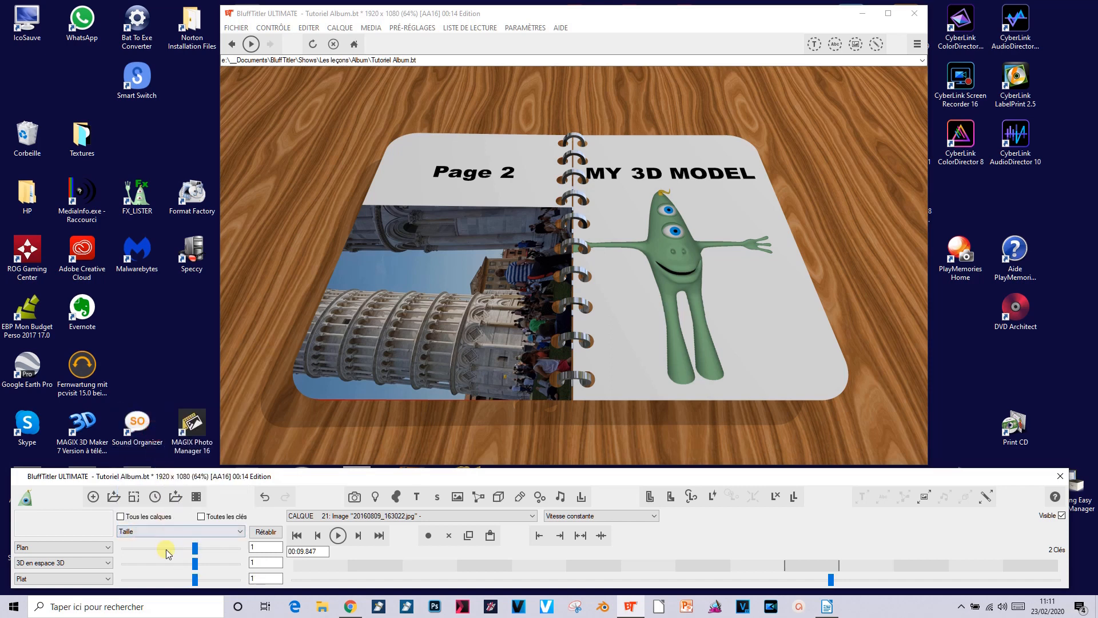
{"action": "left_click_drag", "start_coordinate": [196, 550], "coordinate": [190, 547]}
- Set the page 2 tower picture's Rotation to -90 on its third axis
{"action": "left_click", "coordinate": [165, 531]}
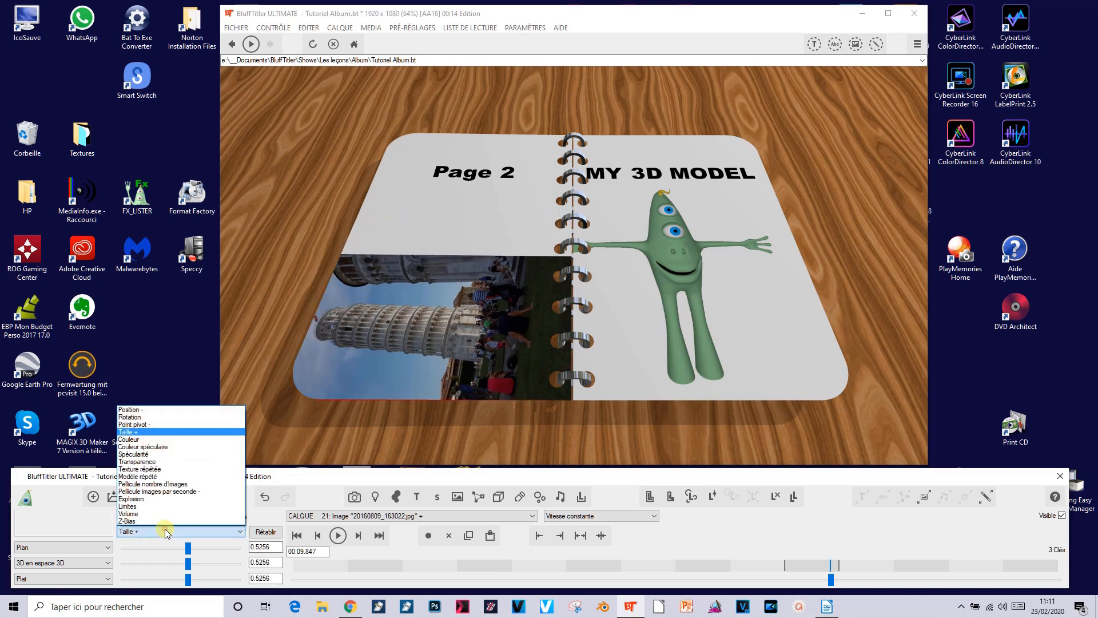
{"action": "left_click", "coordinate": [140, 417]}
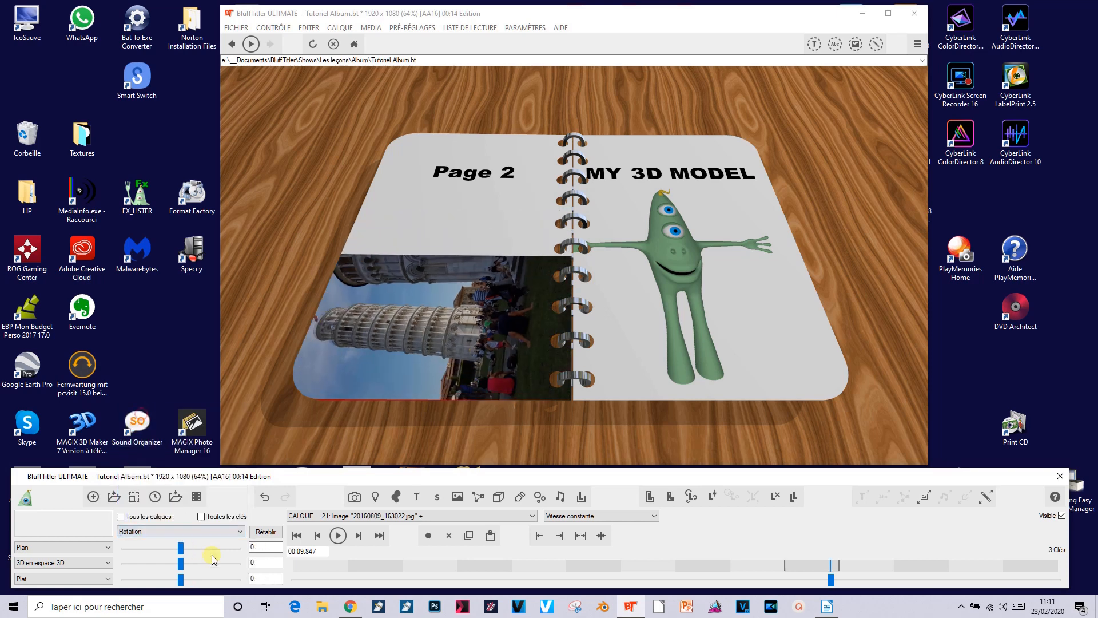
{"action": "left_click", "coordinate": [257, 577]}
{"action": "type", "text": "-90"}
{"action": "key", "text": "Return"}
- Move the tower picture onto the middle of page 2 and reduce its Taille to about 0.404 on all three axes
{"action": "left_click", "coordinate": [161, 531]}
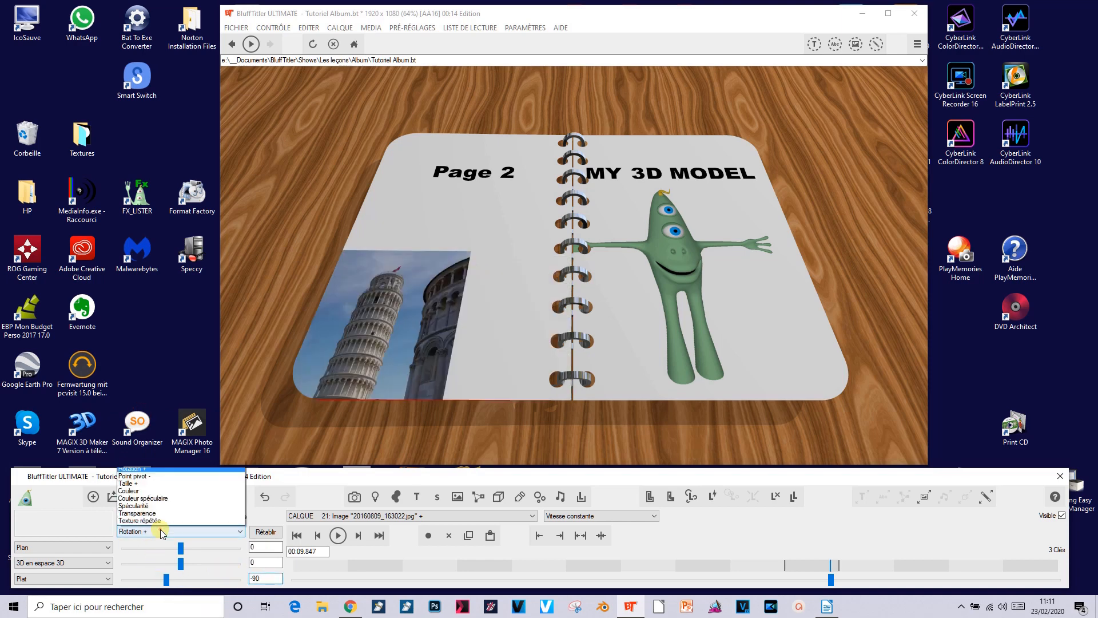
{"action": "left_click", "coordinate": [164, 408]}
{"action": "left_click_drag", "start_coordinate": [375, 346], "coordinate": [400, 281]}
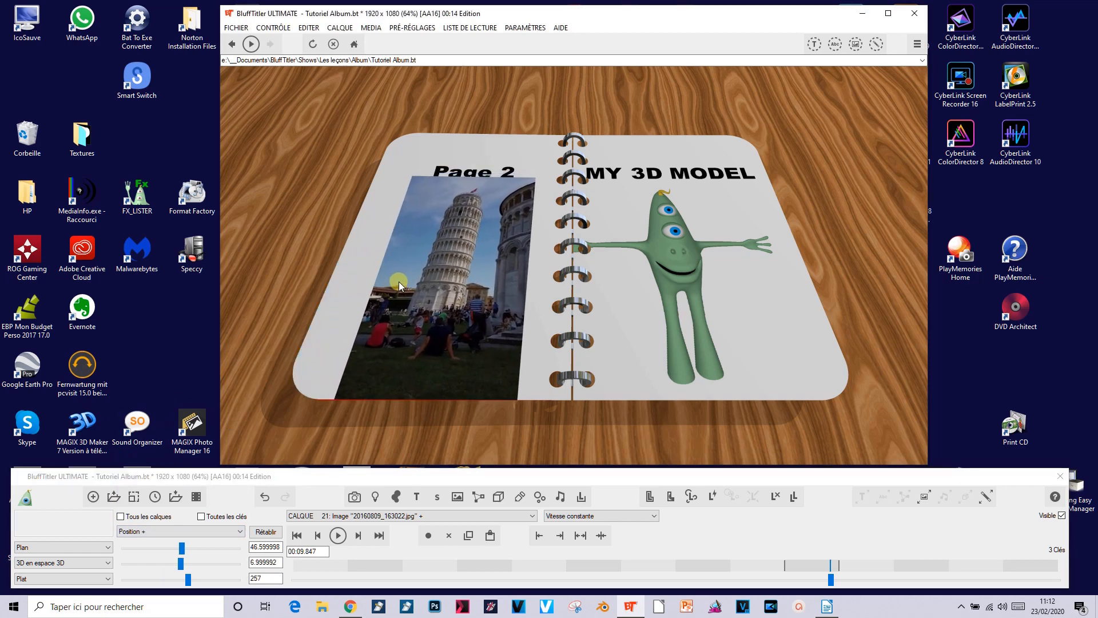
{"action": "left_click", "coordinate": [173, 532]}
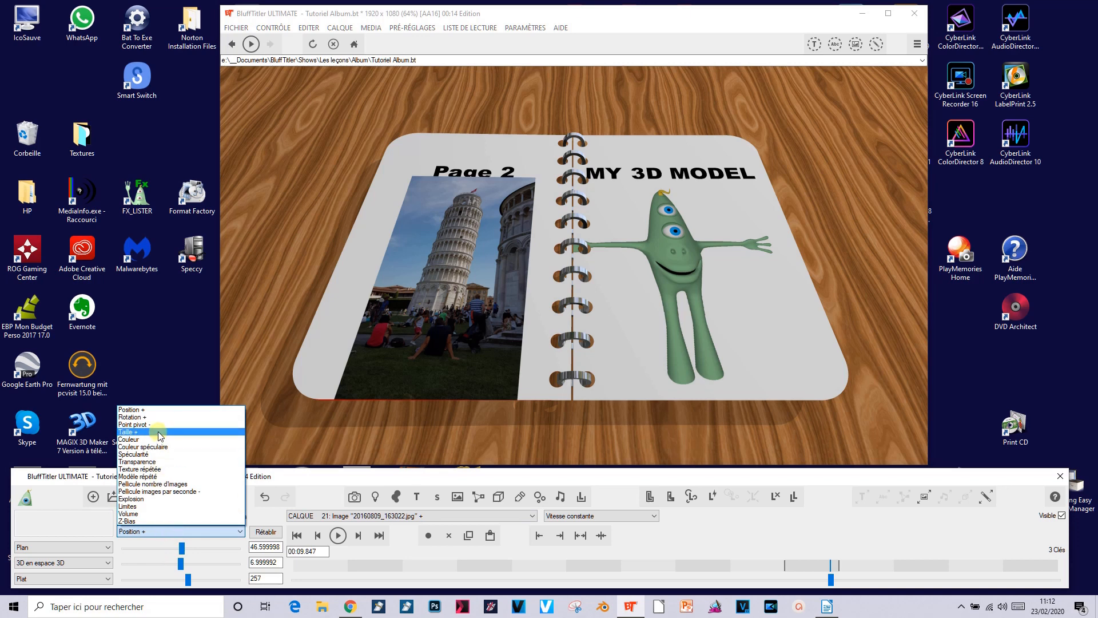
{"action": "left_click", "coordinate": [160, 433]}
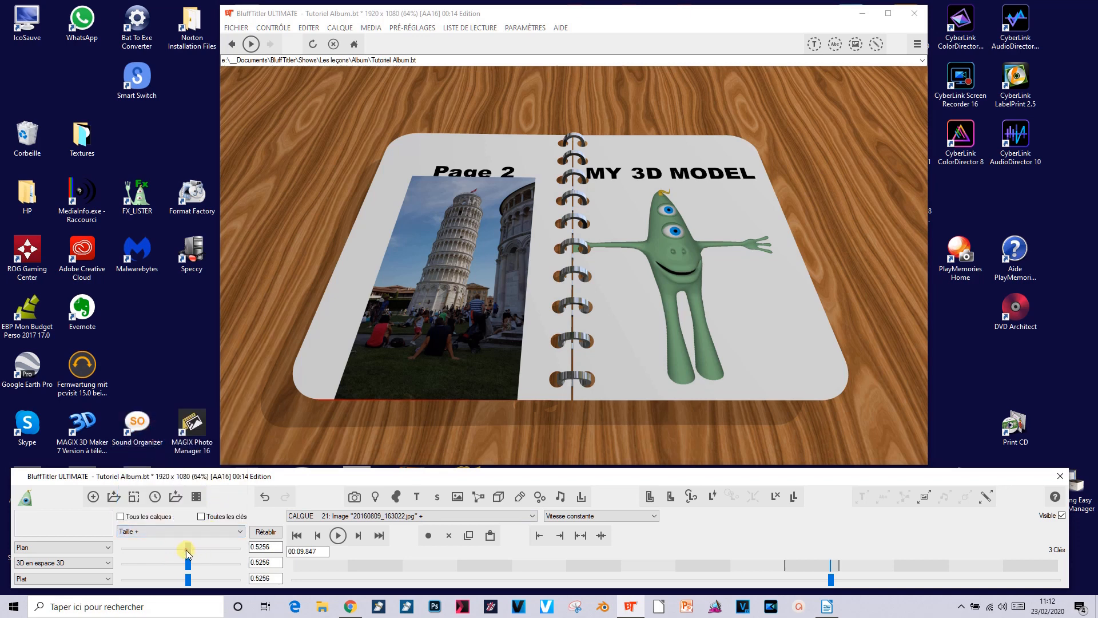
{"action": "left_click_drag", "start_coordinate": [186, 550], "coordinate": [184, 549]}
- Reposition the tower picture below the "Page 2" title at about 37.8 and -7.4, and delete the layer's keys
{"action": "left_click", "coordinate": [191, 531]}
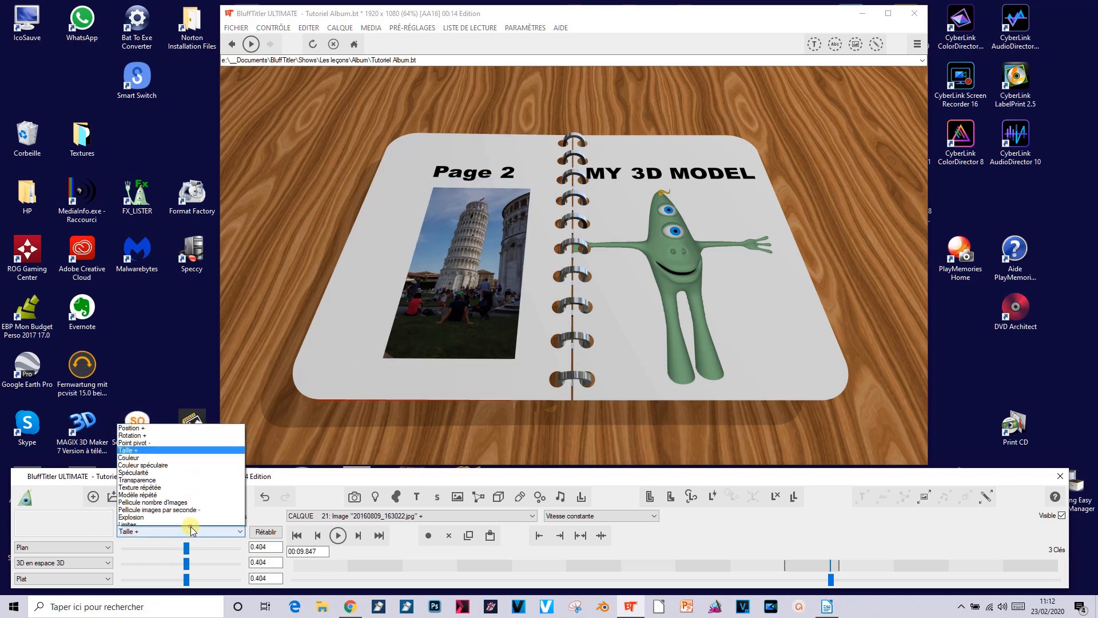
{"action": "left_click", "coordinate": [152, 414]}
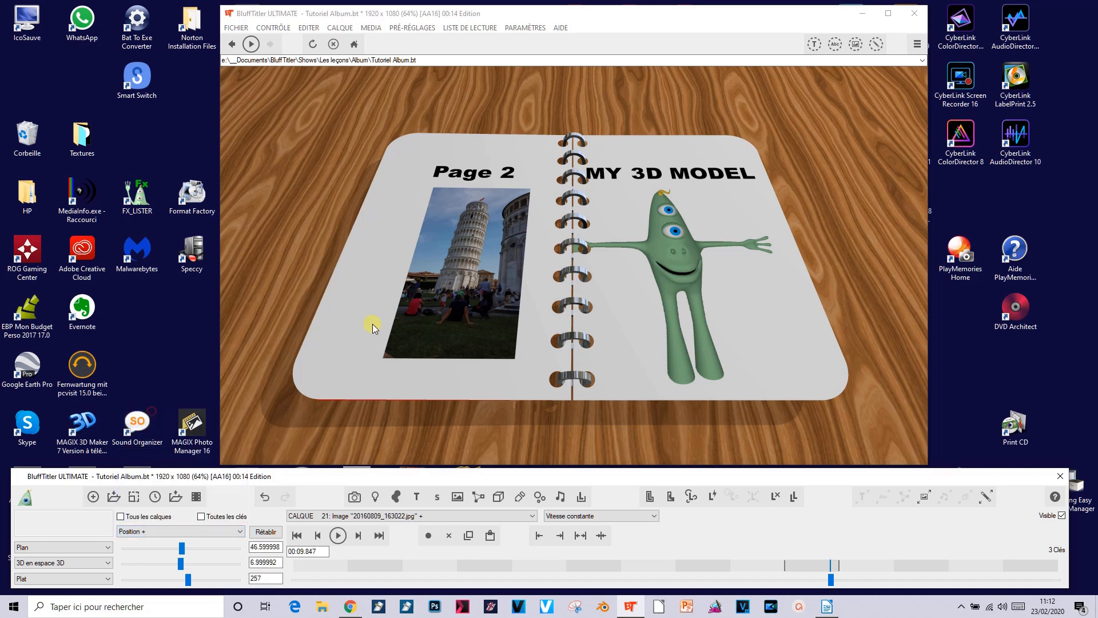
{"action": "left_click_drag", "start_coordinate": [433, 294], "coordinate": [427, 304]}
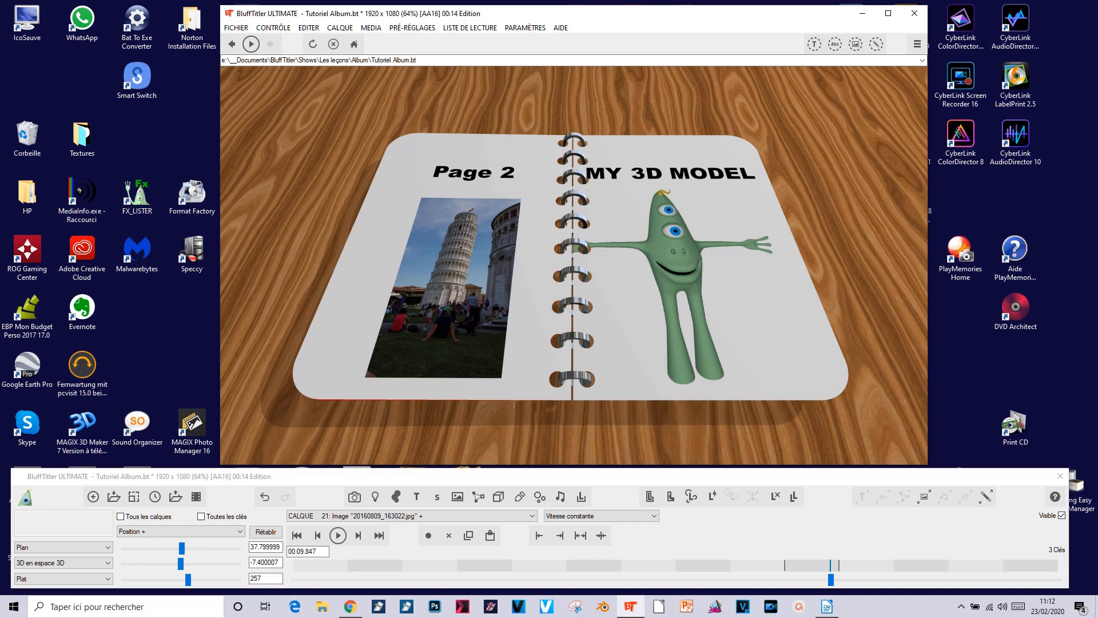
{"action": "left_click", "coordinate": [448, 536]}
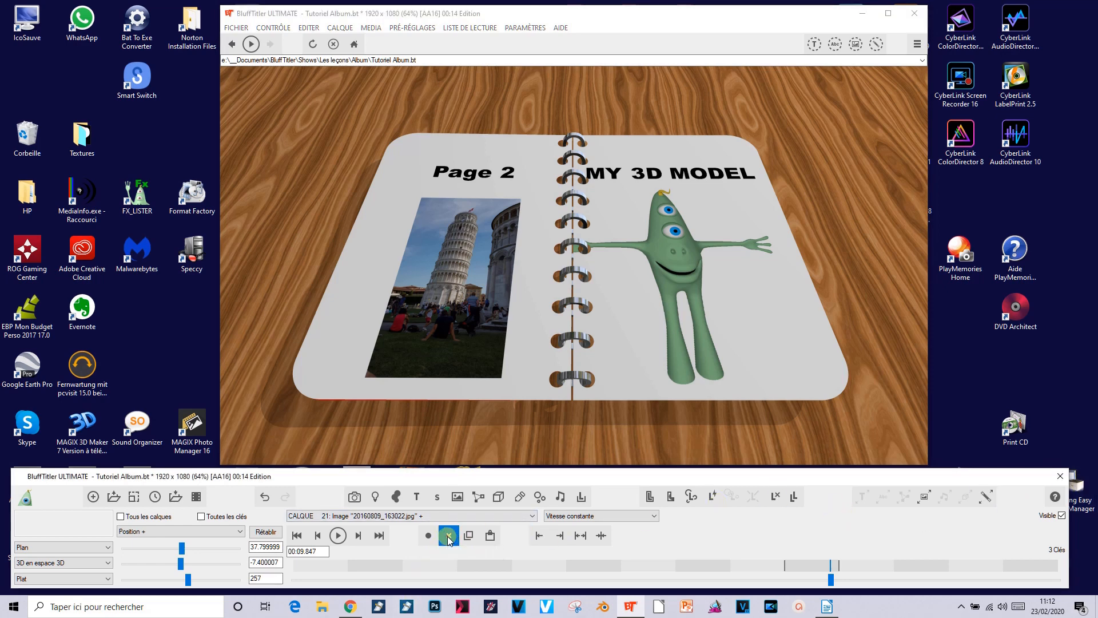
- Play the whole show from the beginning and bring the time back to about 00:09.984
{"action": "left_click", "coordinate": [295, 536]}
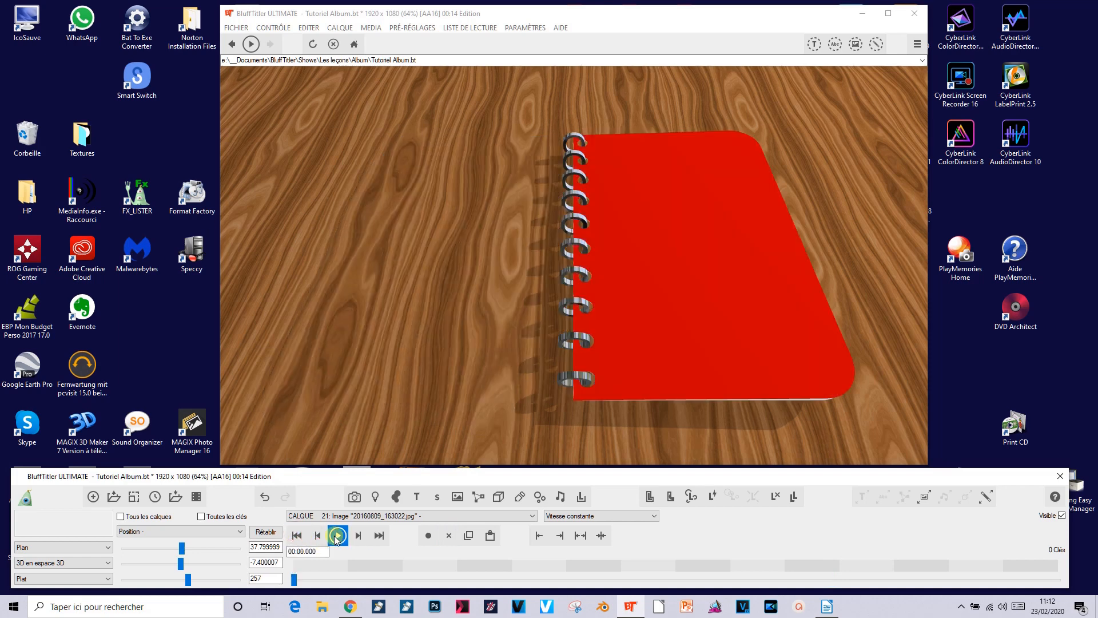
{"action": "left_click", "coordinate": [336, 537]}
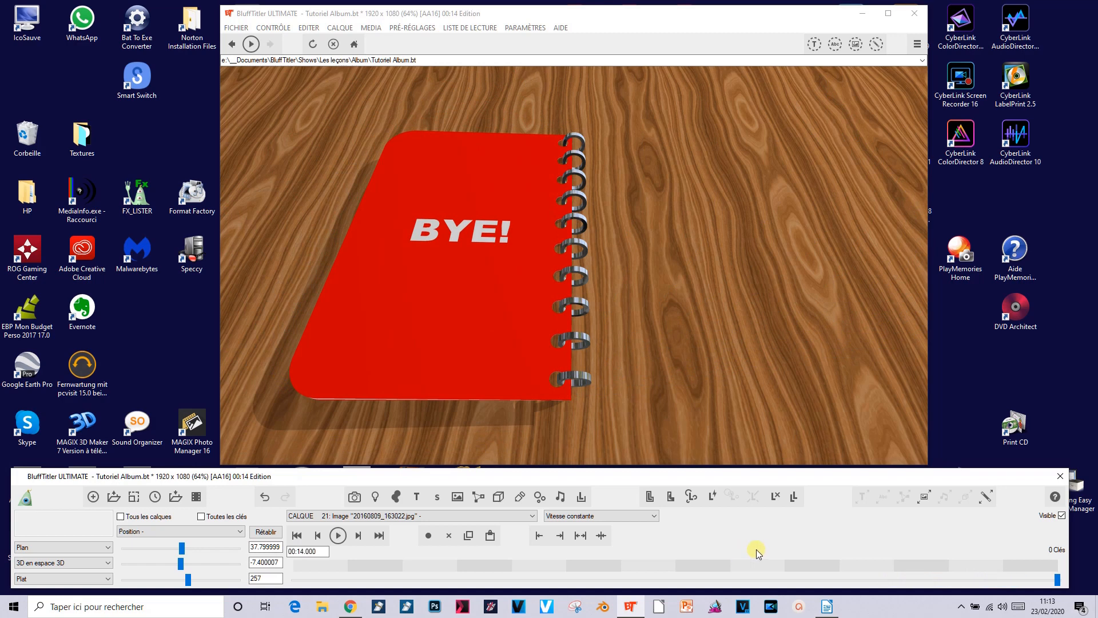
{"action": "left_click_drag", "start_coordinate": [1059, 582], "coordinate": [839, 573]}
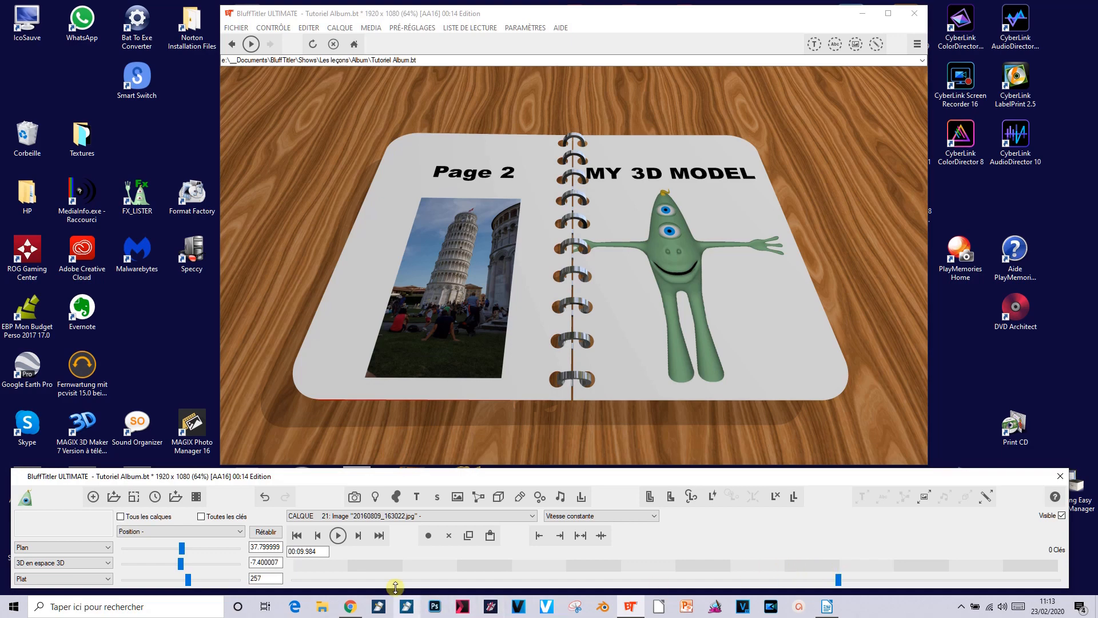
- Replace the "MY 3D MODEL" text in layer 25 with "Troisième de couverture"
{"action": "left_click", "coordinate": [382, 515]}
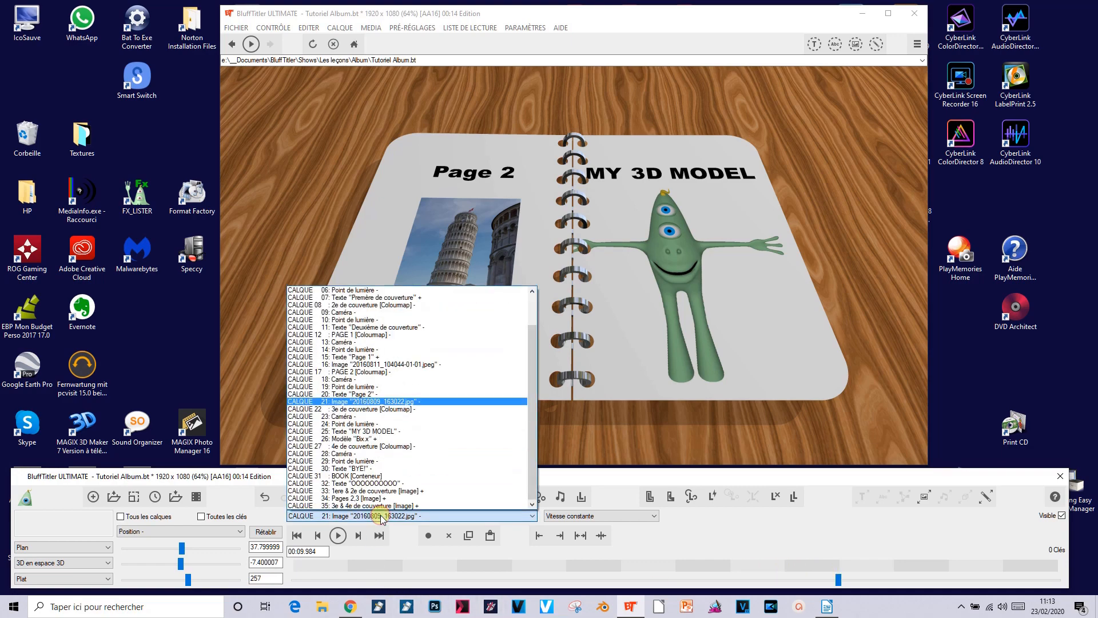
{"action": "left_click", "coordinate": [389, 431]}
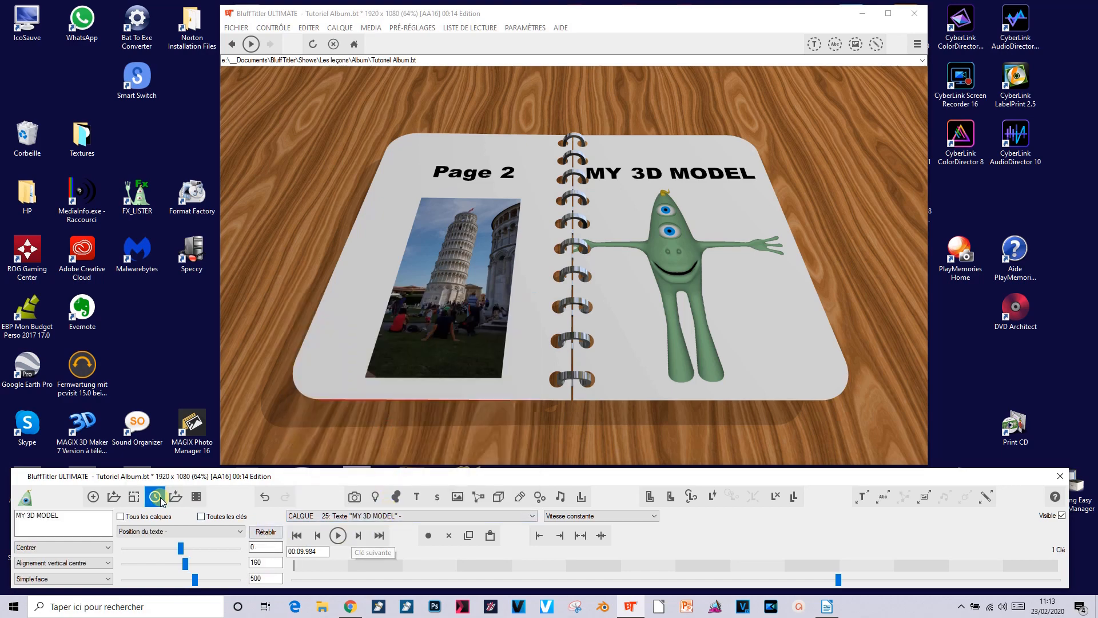
{"action": "left_click", "coordinate": [59, 522]}
{"action": "left_click_drag", "start_coordinate": [75, 517], "coordinate": [2, 503]}
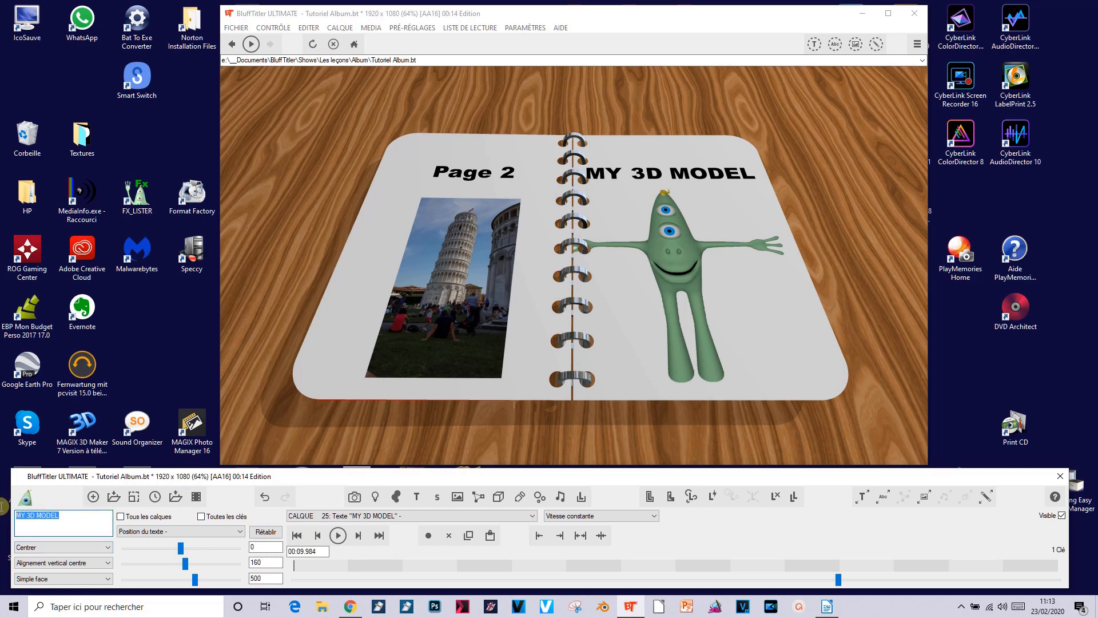
{"action": "type", "text": "Troisiè"}
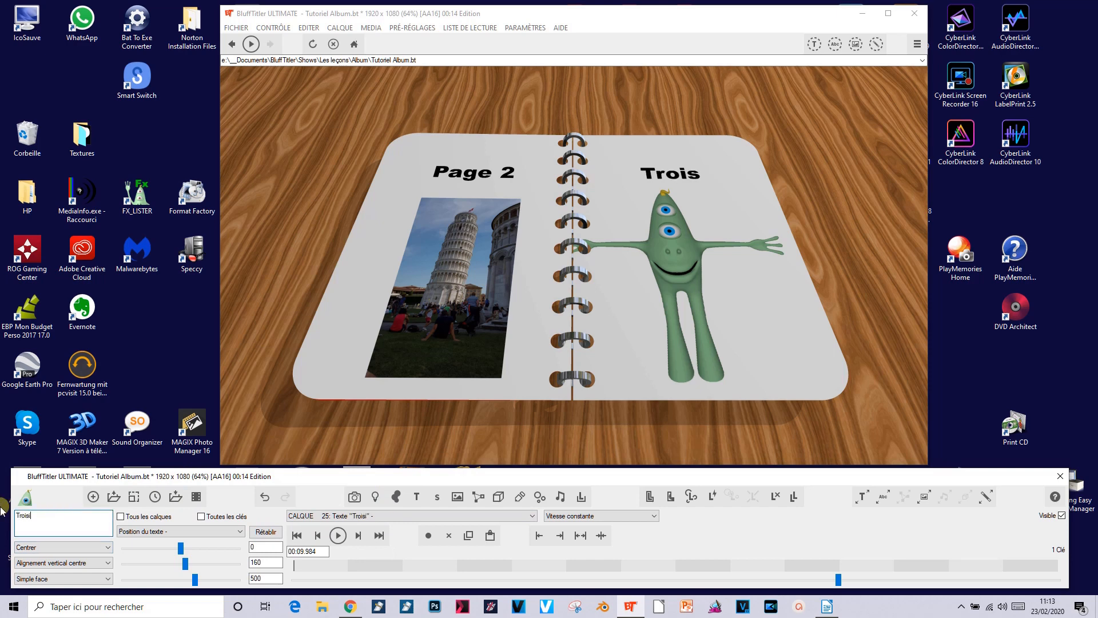
{"action": "type", "text": "me de"}
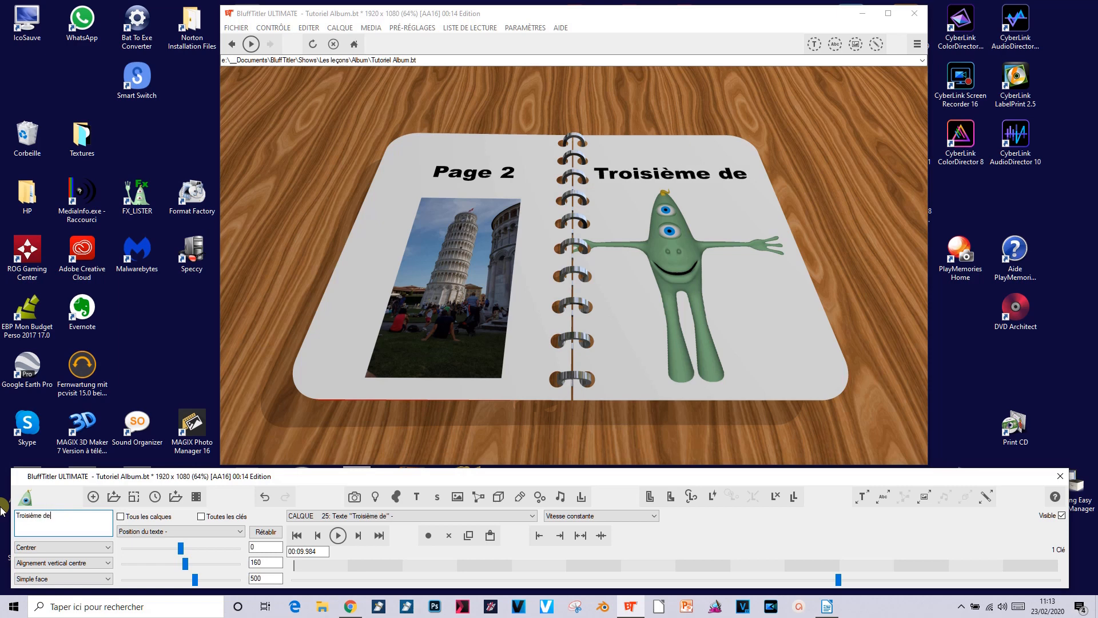
{"action": "type", "text": " couverture"}
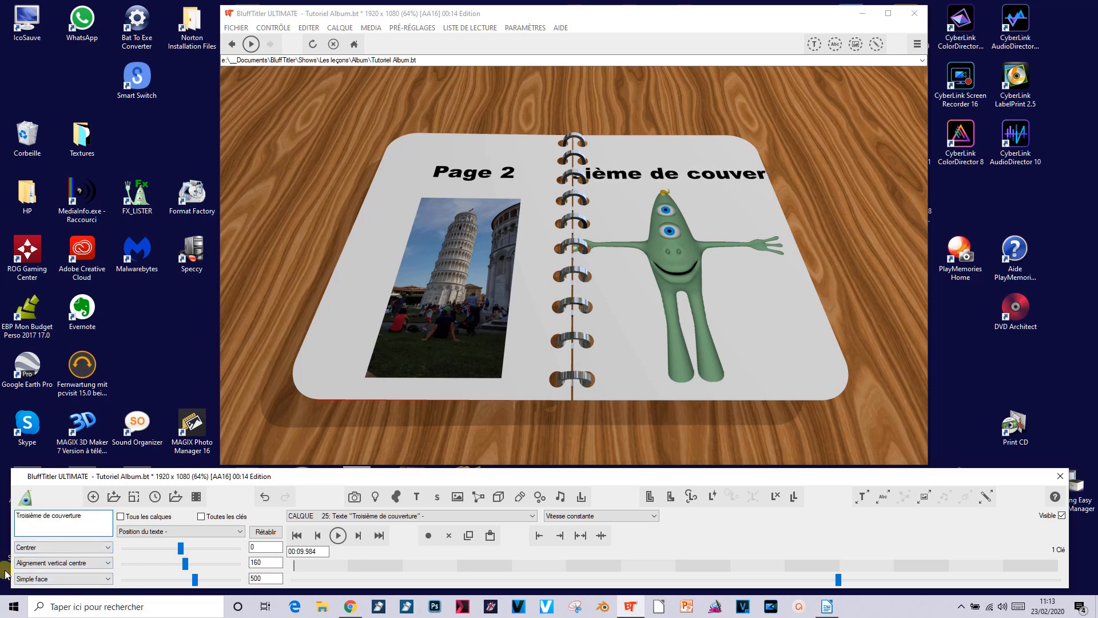
- Reduce the font size (Taille de la fonte) of the "Troisième de couverture" text to about 0.2728 for all keys
{"action": "left_click", "coordinate": [165, 532]}
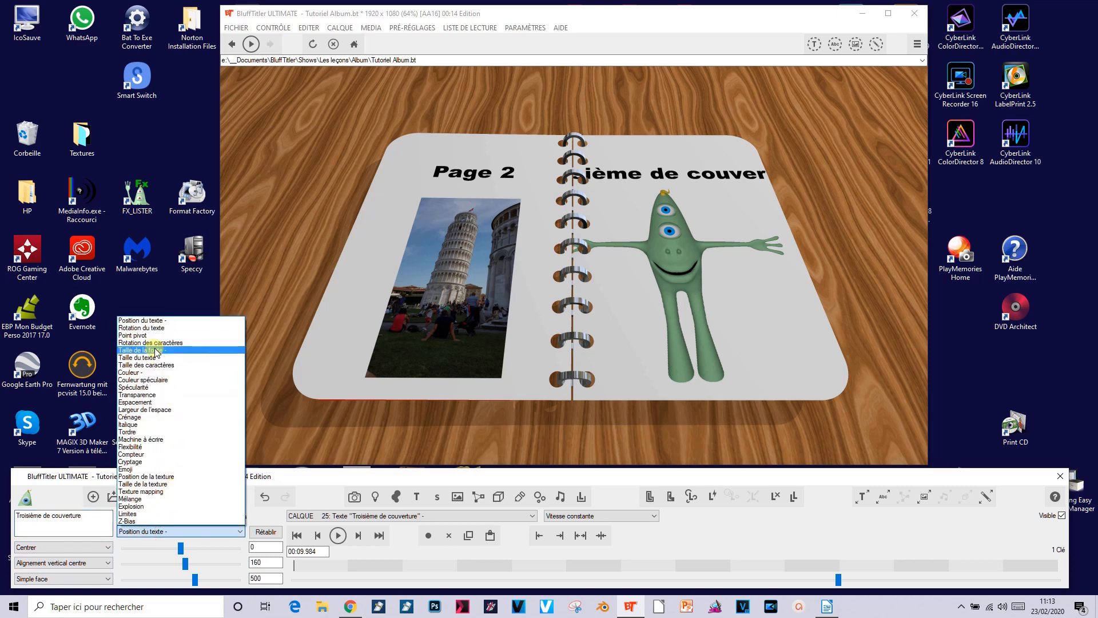
{"action": "left_click", "coordinate": [158, 350]}
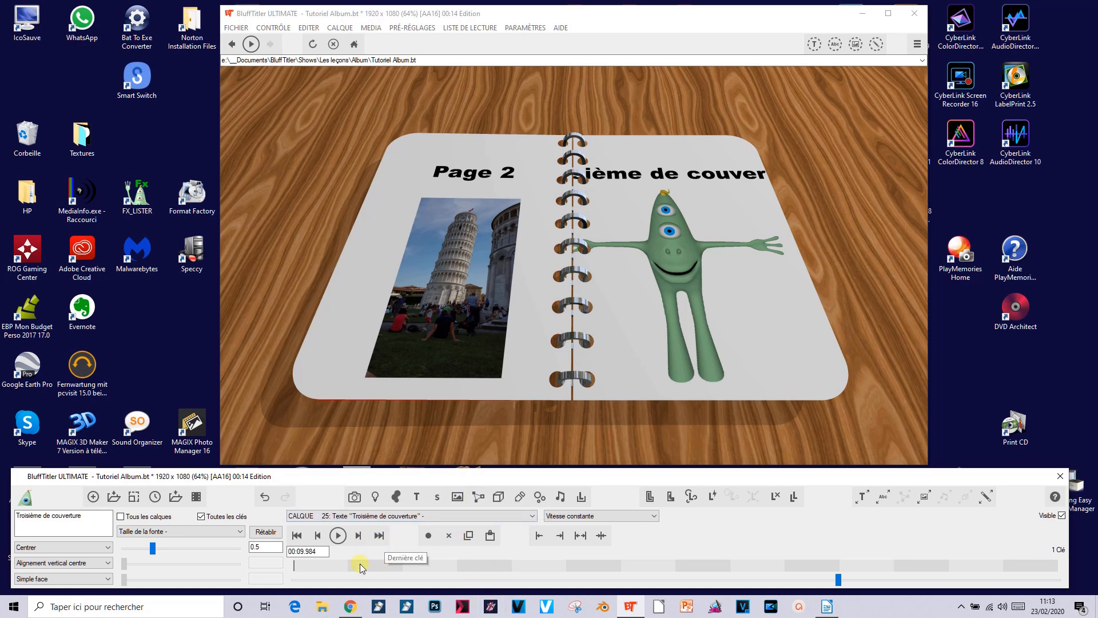
{"action": "left_click_drag", "start_coordinate": [154, 549], "coordinate": [139, 548]}
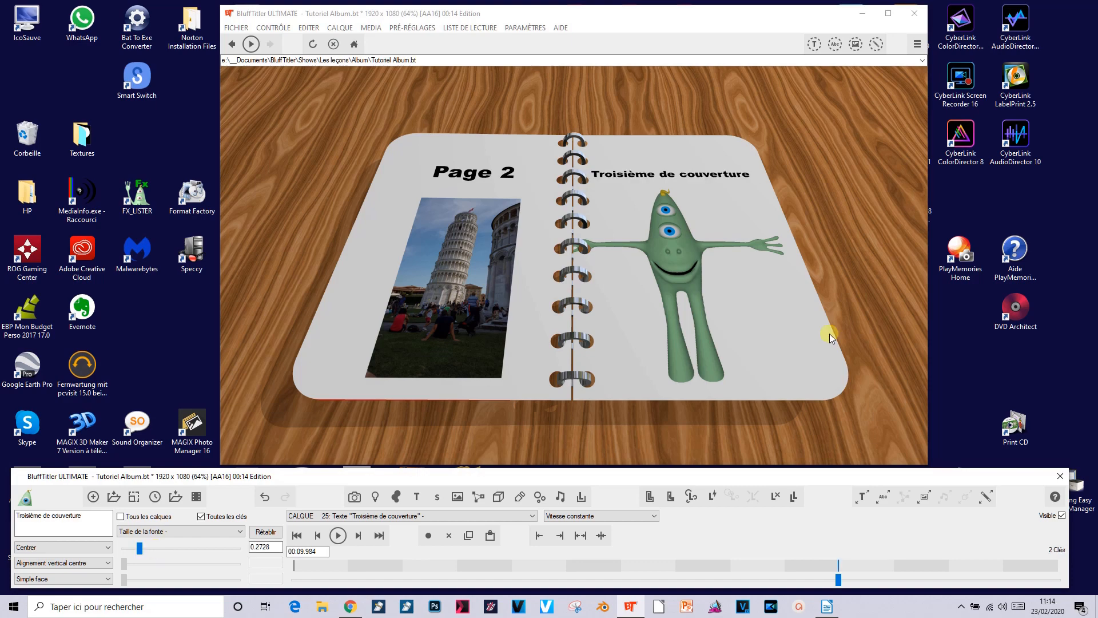
- Add White.png from the Textures folder as a new image layer attached to the 3e de couverture colourmap layer 22
{"action": "left_click", "coordinate": [451, 519]}
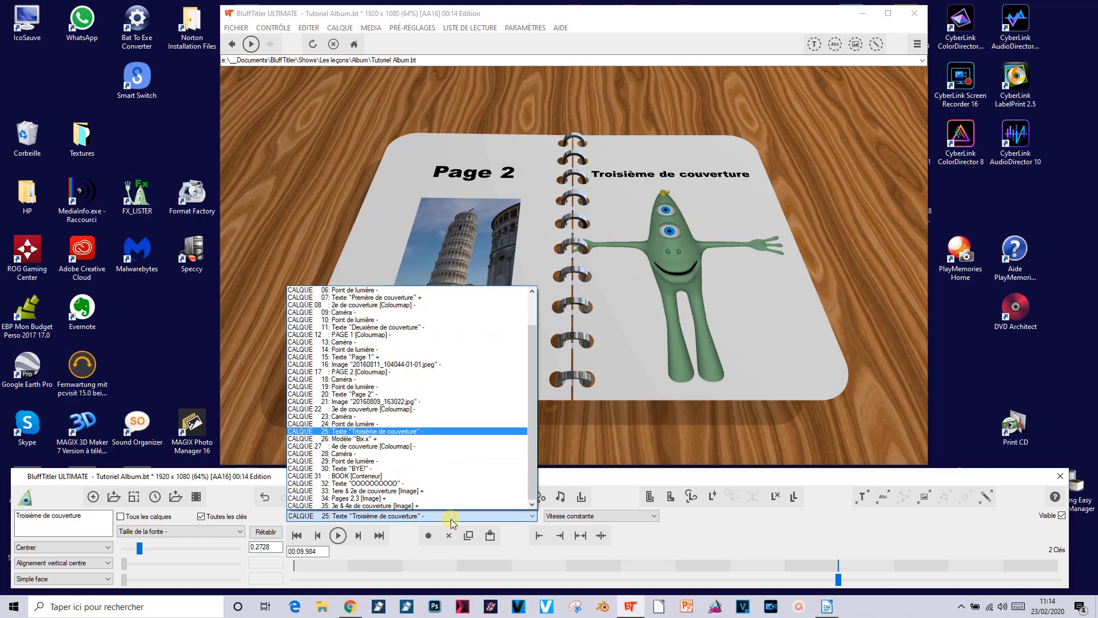
{"action": "left_click", "coordinate": [404, 410]}
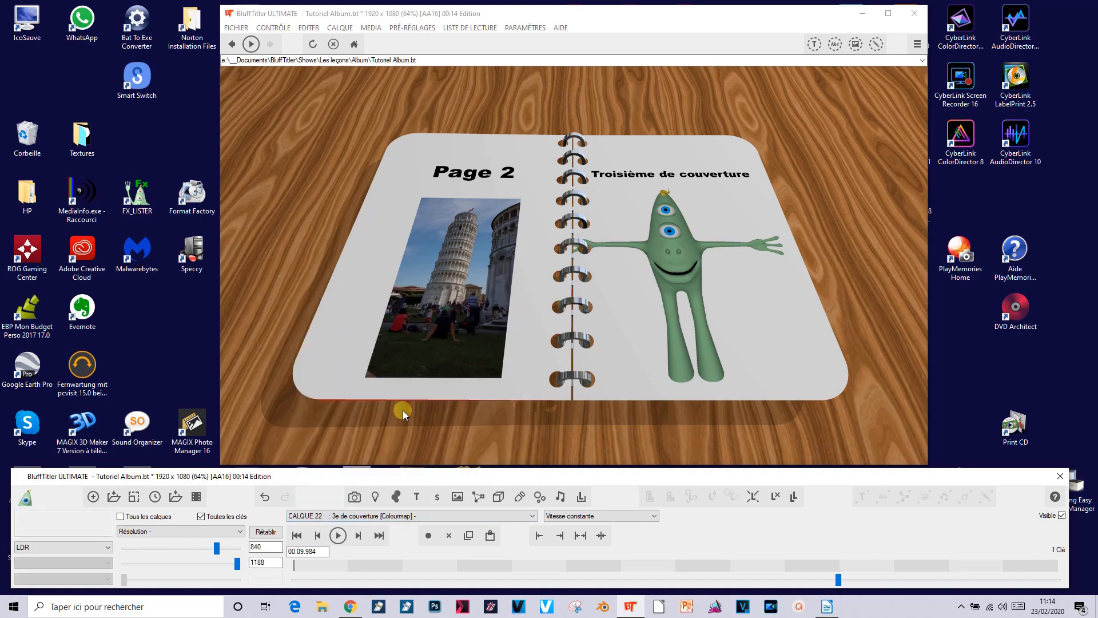
{"action": "left_click", "coordinate": [458, 496]}
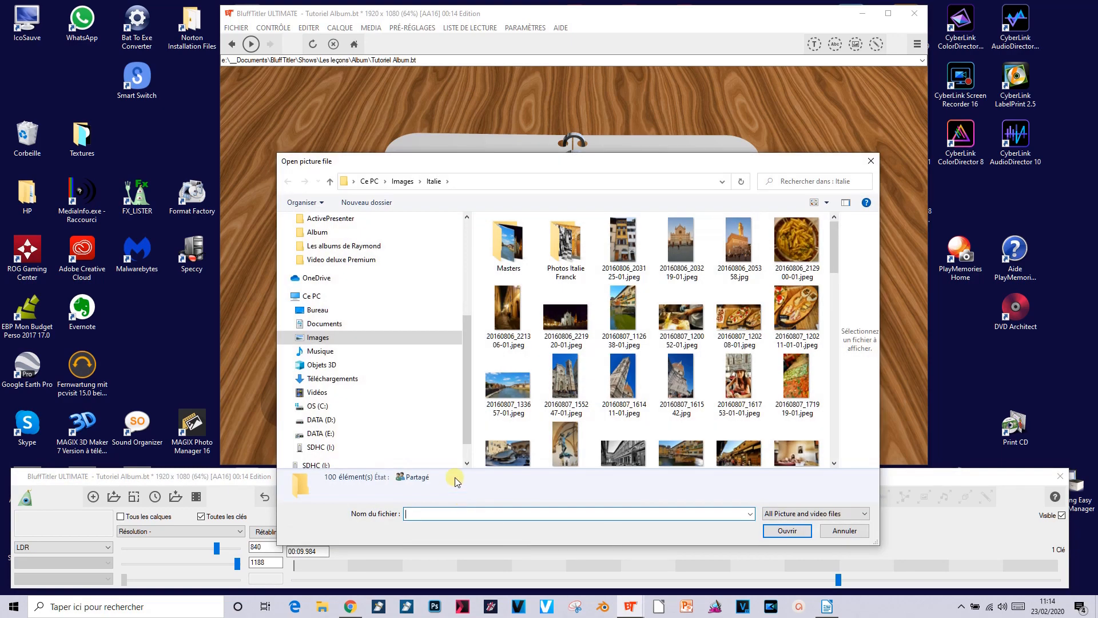
{"action": "left_click", "coordinate": [466, 358]}
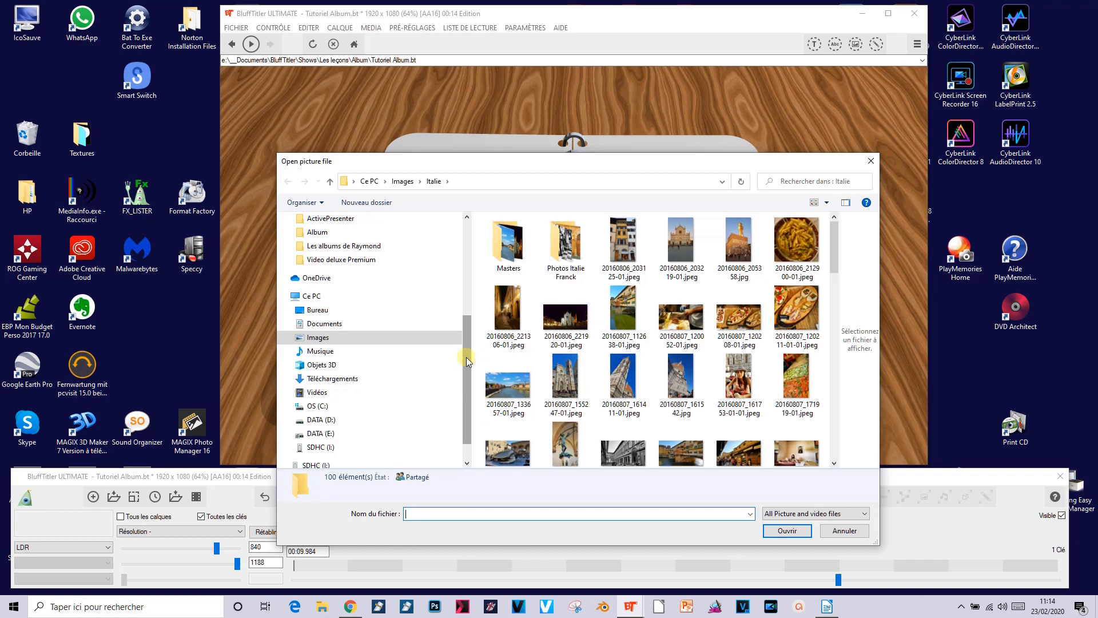
{"action": "left_click_drag", "start_coordinate": [466, 356], "coordinate": [468, 301]}
{"action": "left_click", "coordinate": [319, 231]}
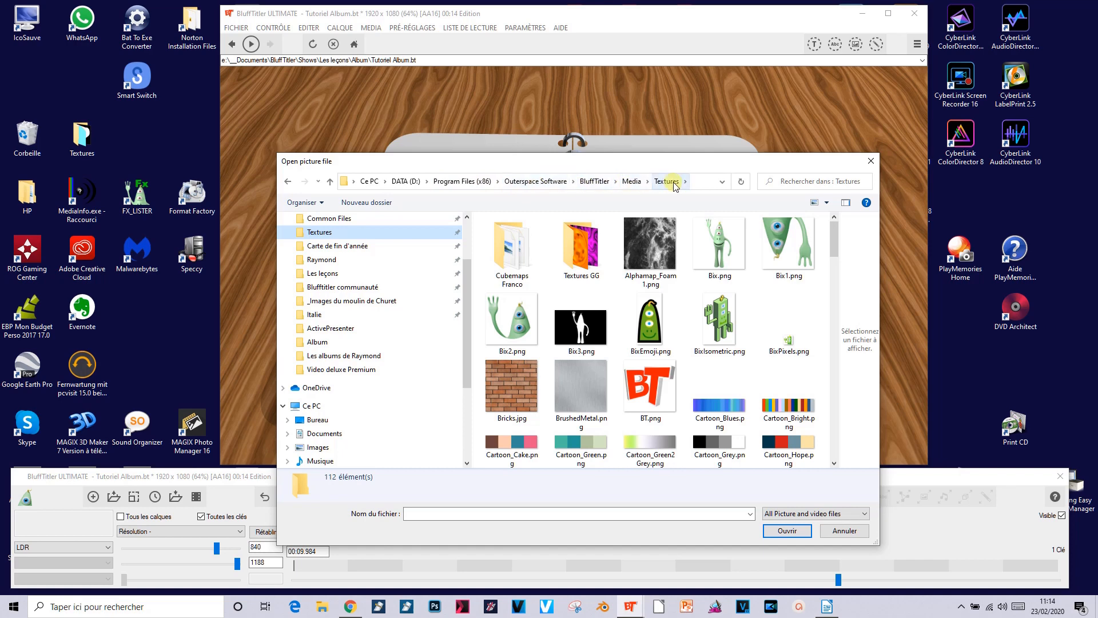
{"action": "left_click_drag", "start_coordinate": [834, 255], "coordinate": [835, 447]}
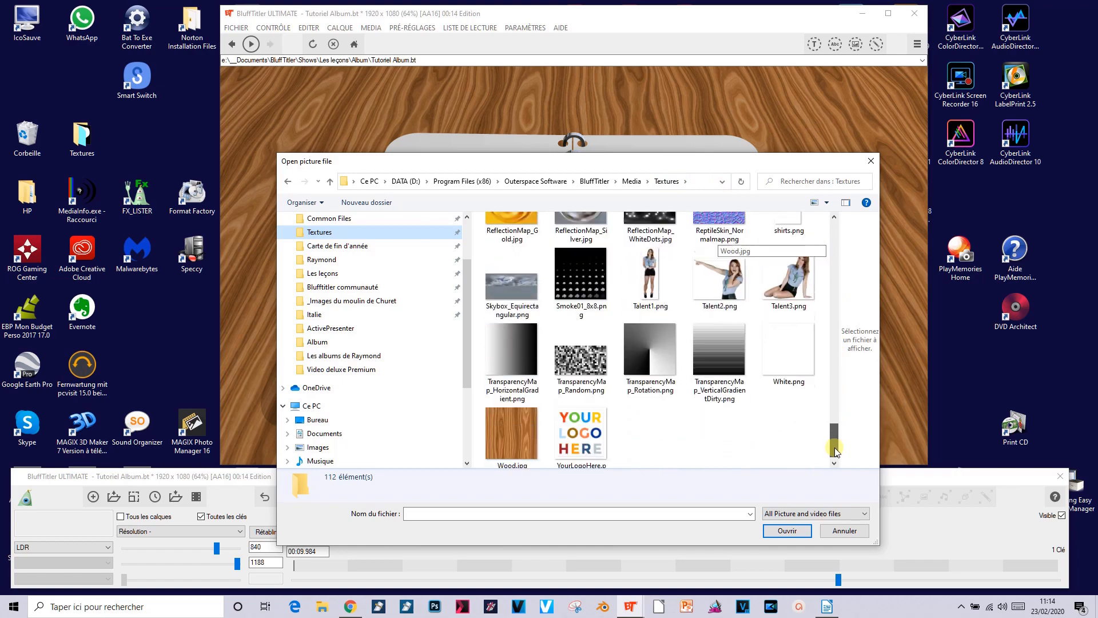
{"action": "left_click", "coordinate": [790, 356]}
{"action": "left_click", "coordinate": [787, 531]}
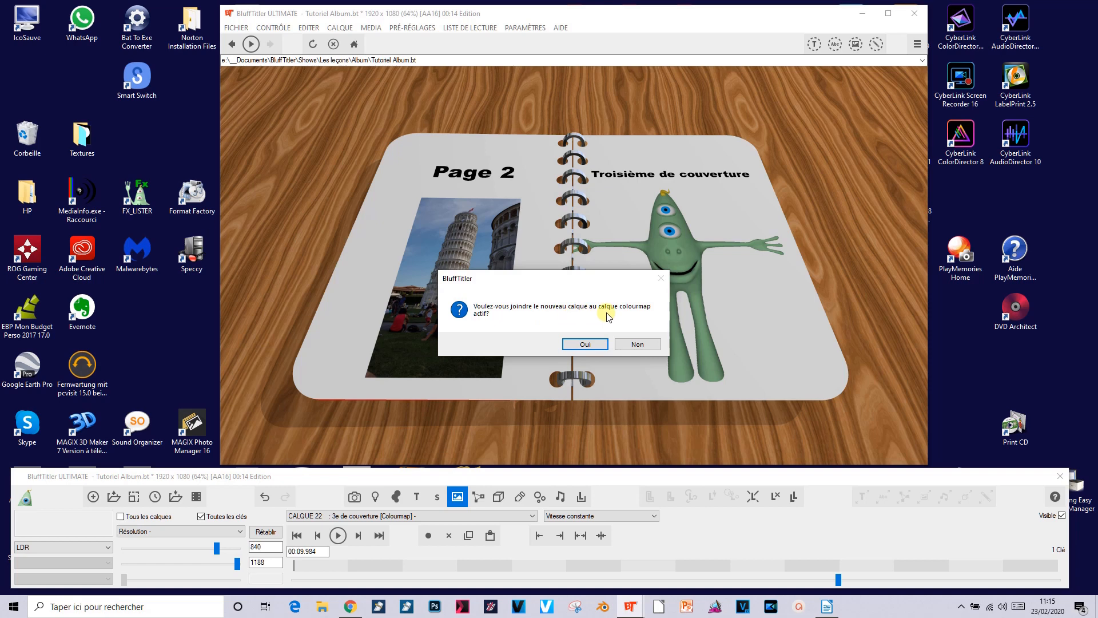
{"action": "left_click", "coordinate": [586, 345]}
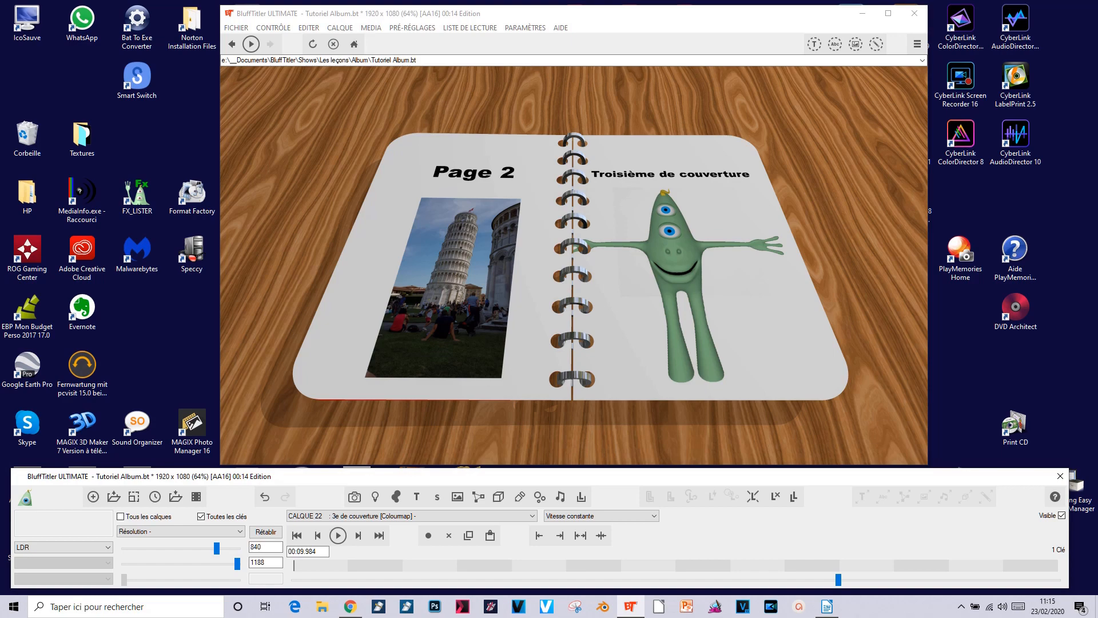
- Apply the FractalCloud preset to the White.png image in layer 26
{"action": "left_click", "coordinate": [374, 518]}
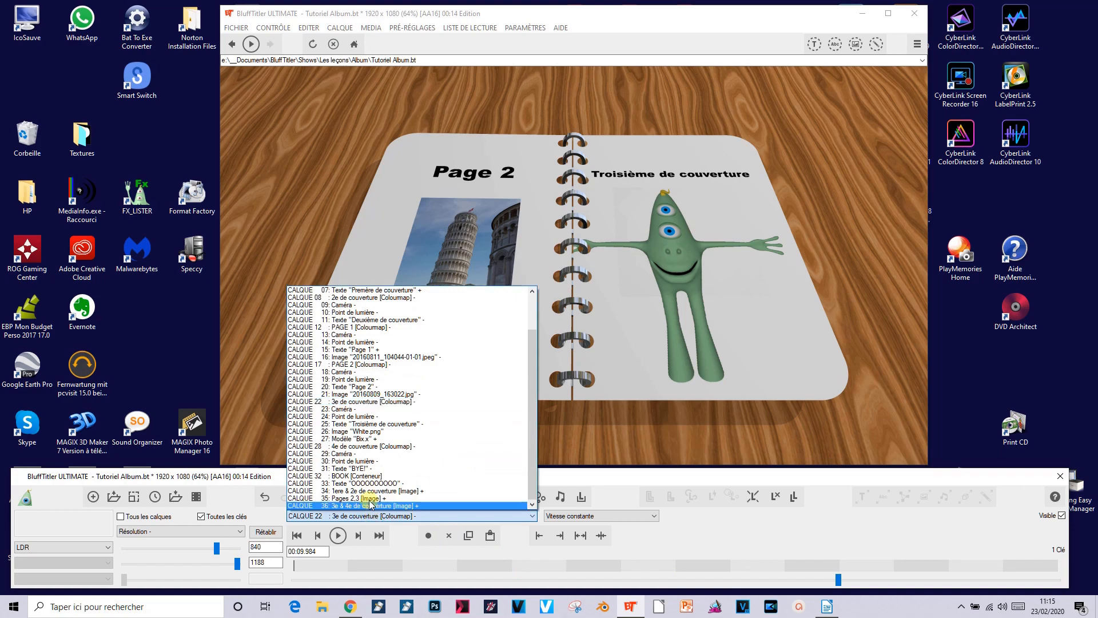
{"action": "left_click", "coordinate": [399, 432]}
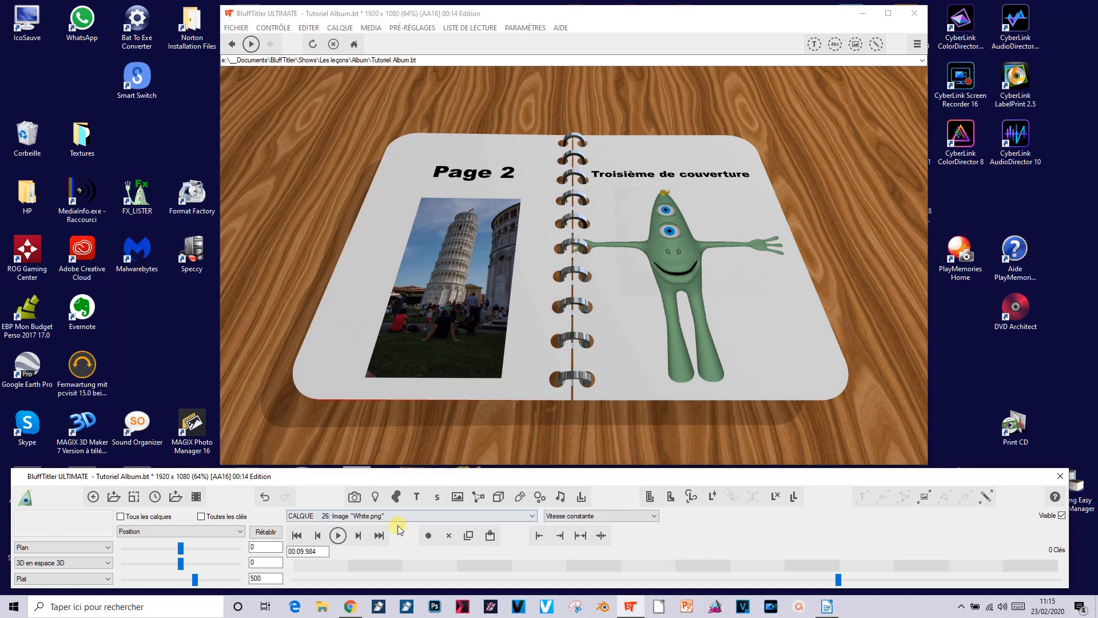
{"action": "left_click", "coordinate": [671, 497]}
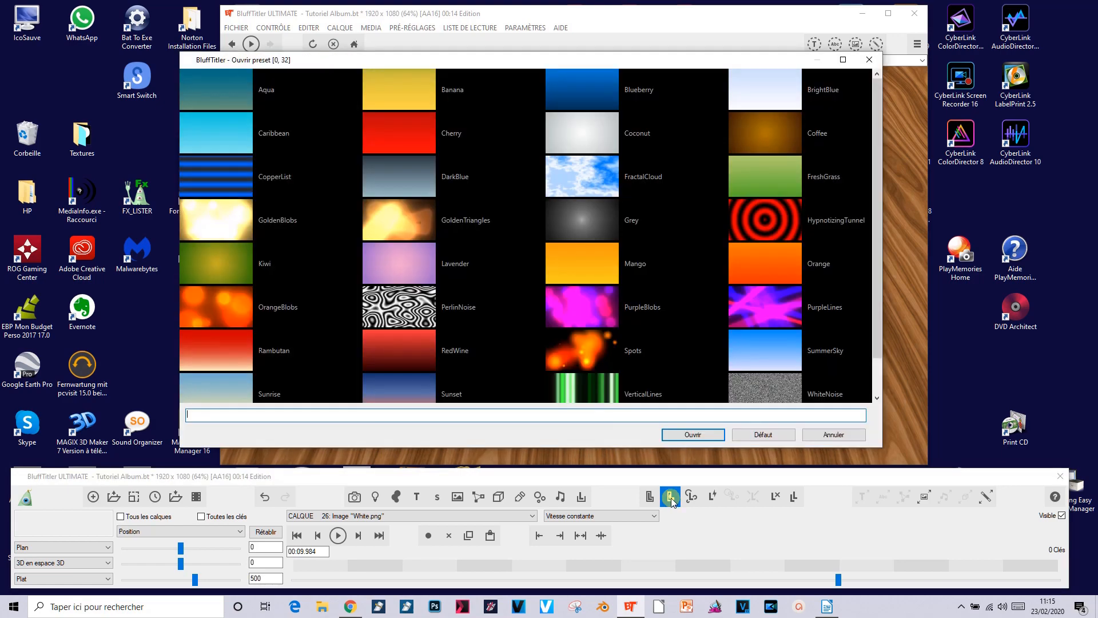
{"action": "left_click", "coordinate": [585, 180]}
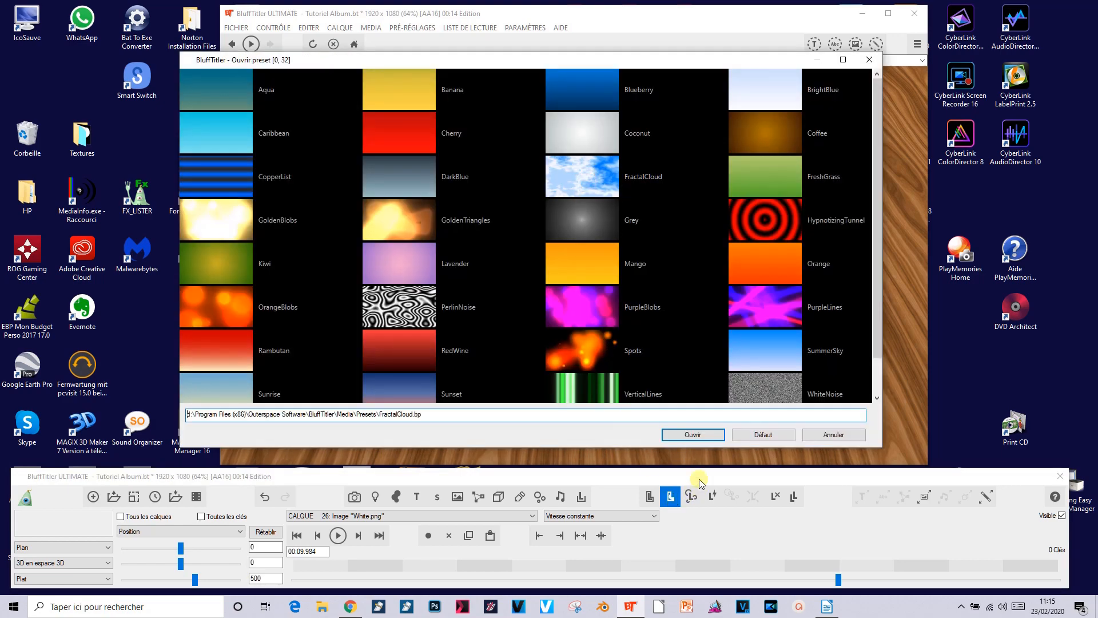
{"action": "left_click", "coordinate": [706, 438]}
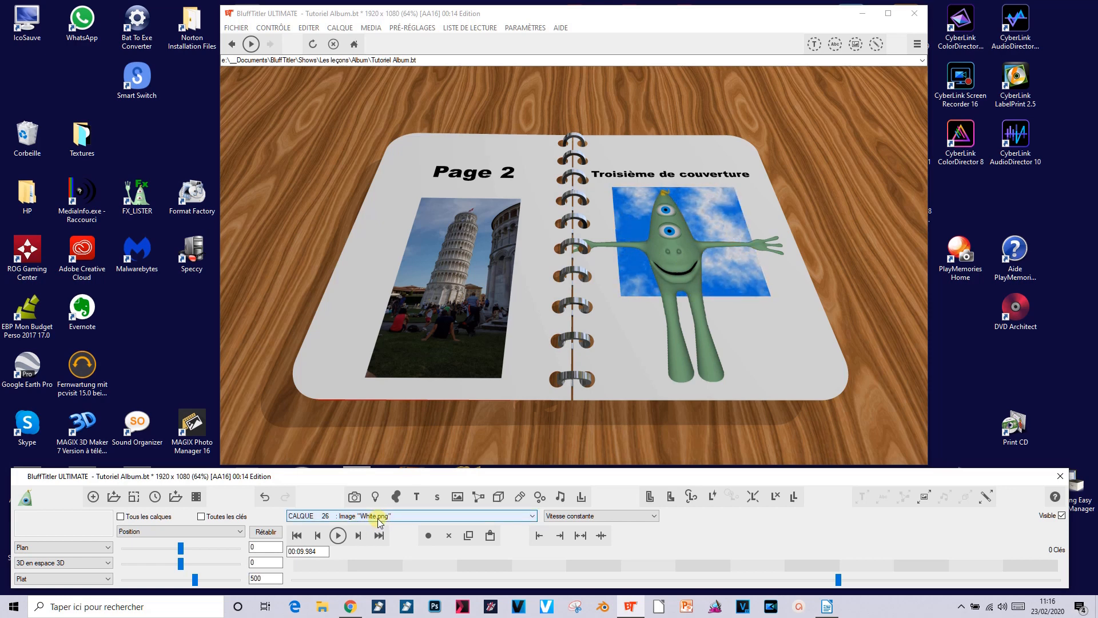
- Set the White.png image in layer 26 to full screen (Plein écran) so it fills the inside back cover page
{"action": "left_click", "coordinate": [48, 562]}
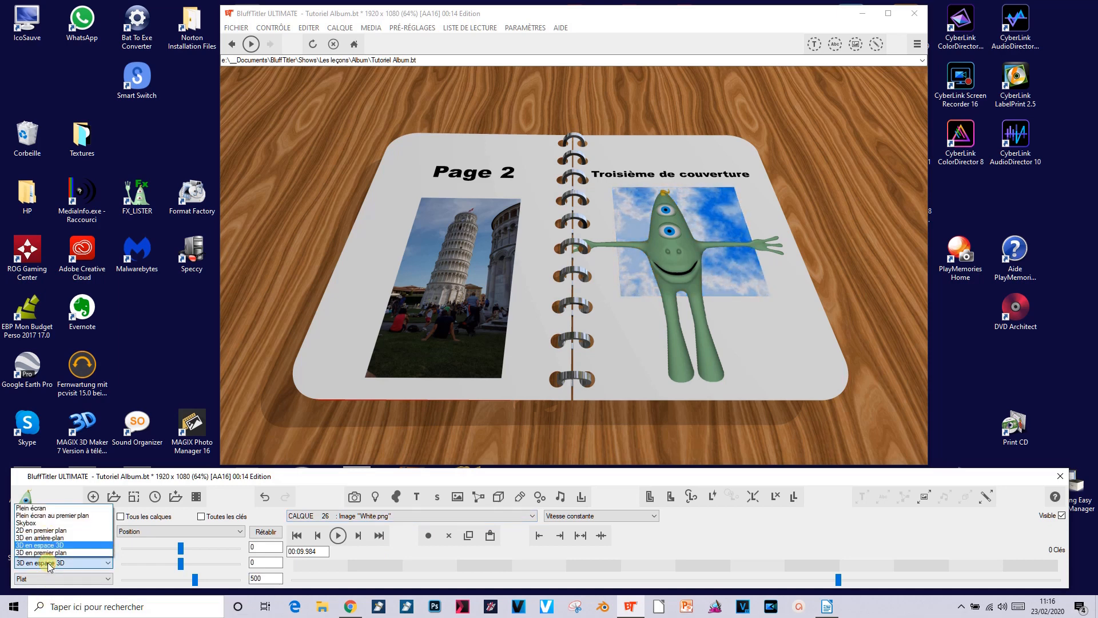
{"action": "left_click", "coordinate": [57, 508]}
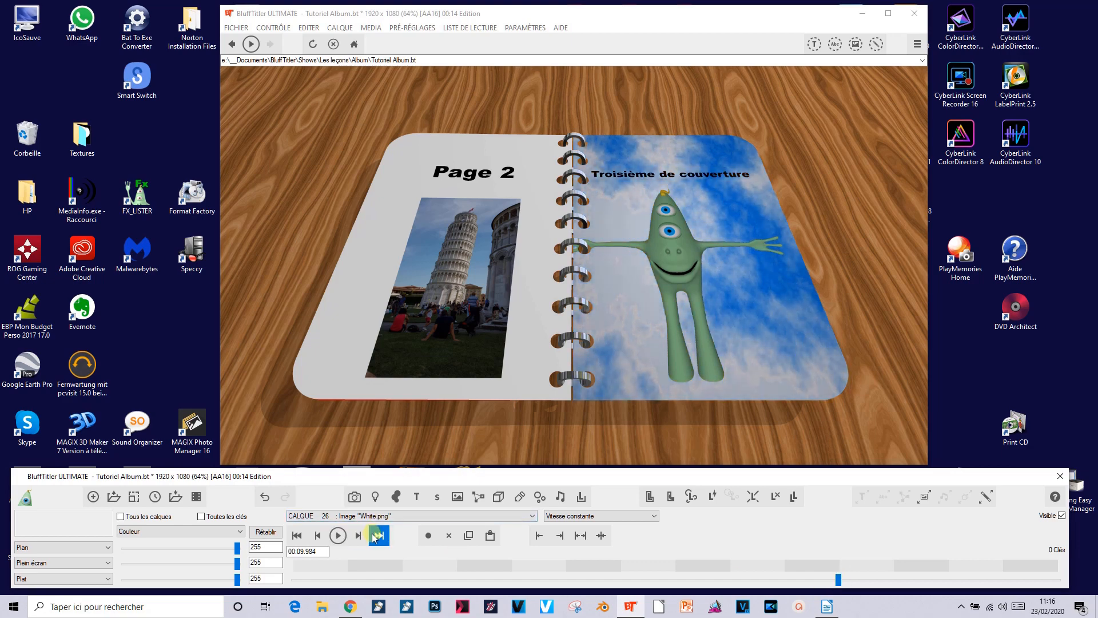
- Delete the "BYE!" text layer 32 from the back cover, and play the show from its beginning
{"action": "left_click", "coordinate": [378, 535]}
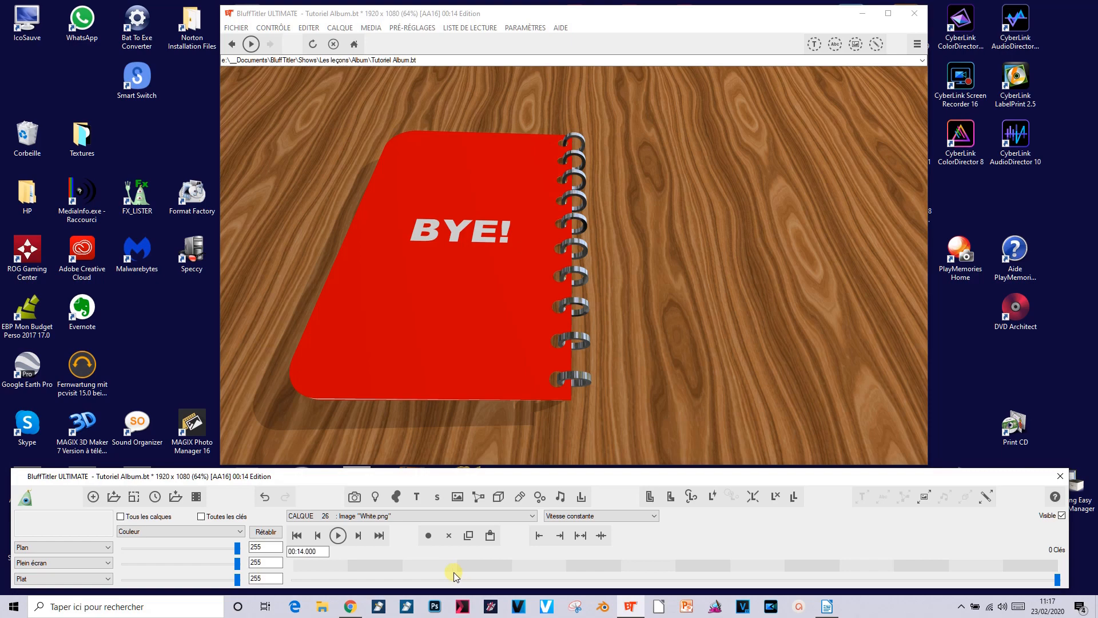
{"action": "left_click", "coordinate": [399, 517]}
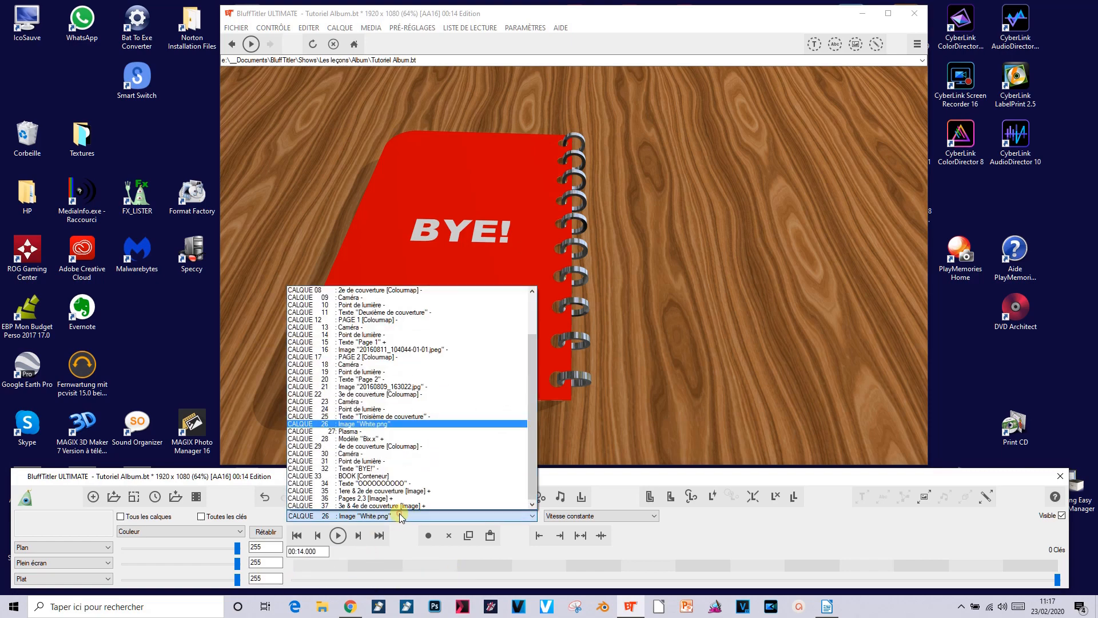
{"action": "left_click", "coordinate": [372, 468]}
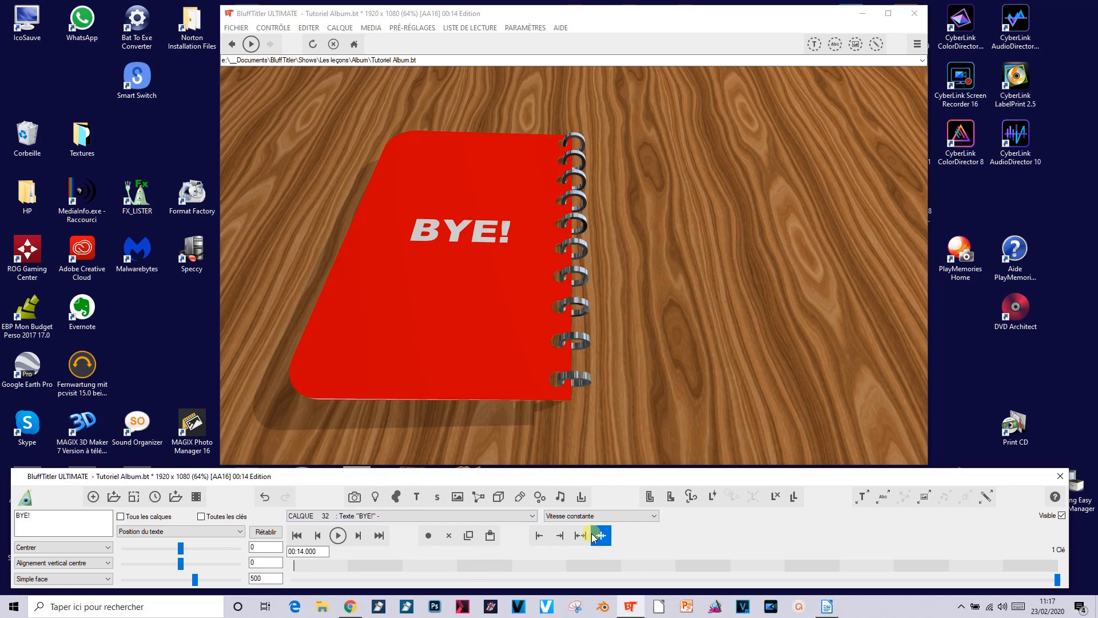
{"action": "left_click", "coordinate": [775, 499]}
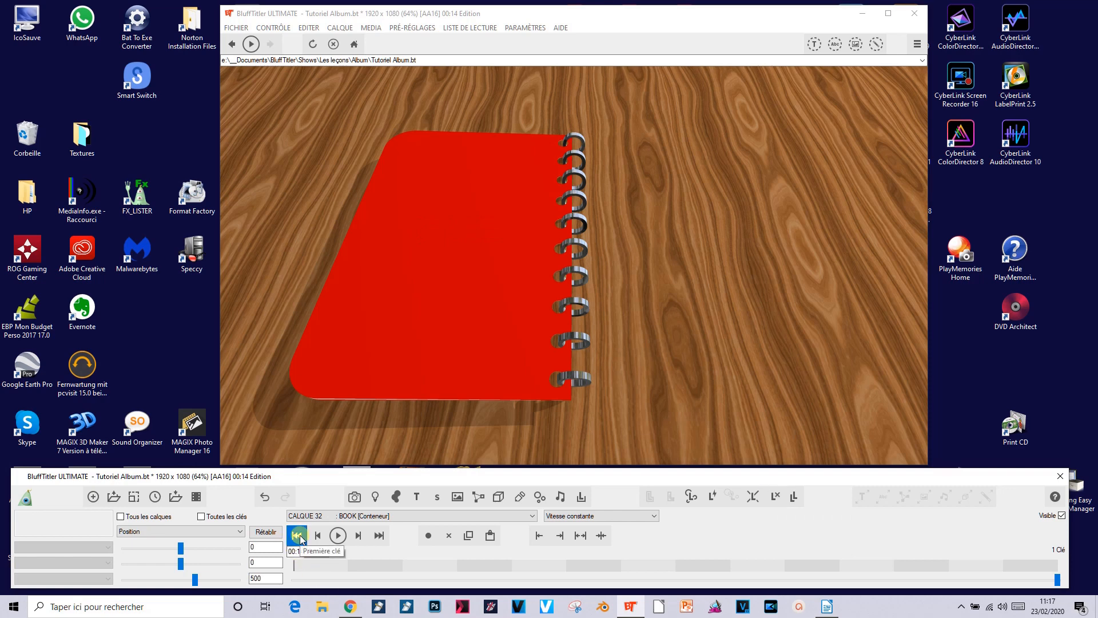
{"action": "left_click", "coordinate": [298, 536]}
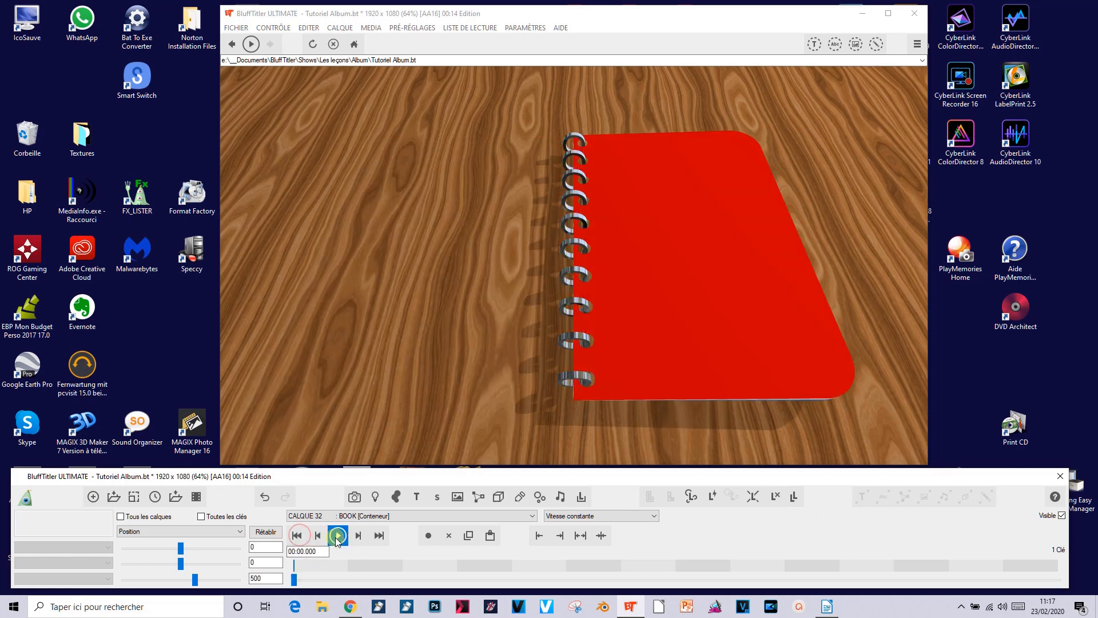
{"action": "left_click", "coordinate": [338, 536]}
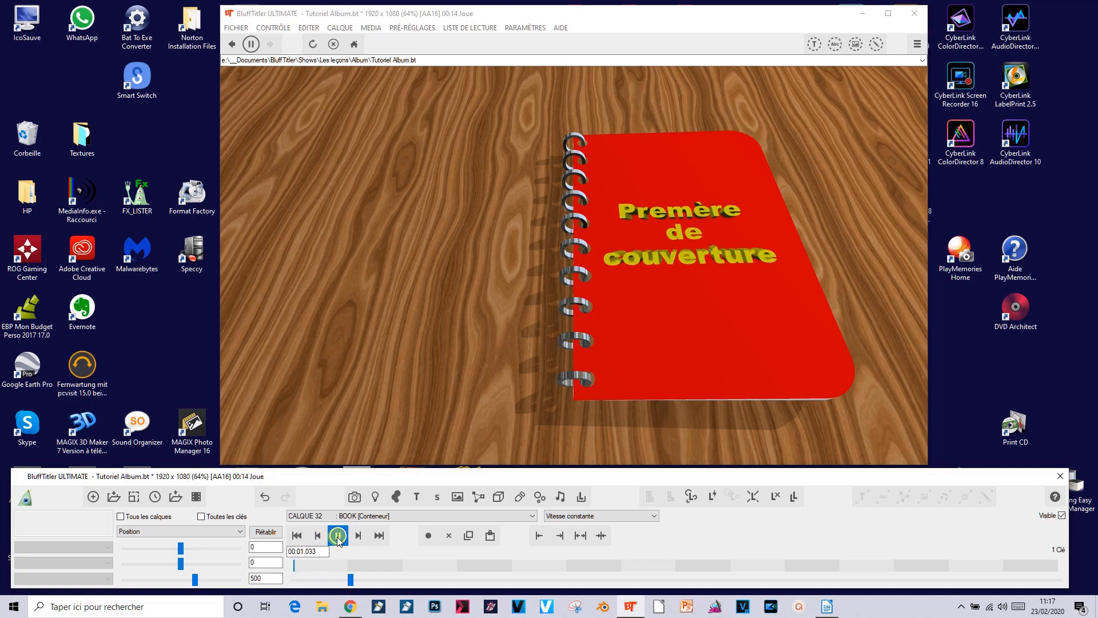